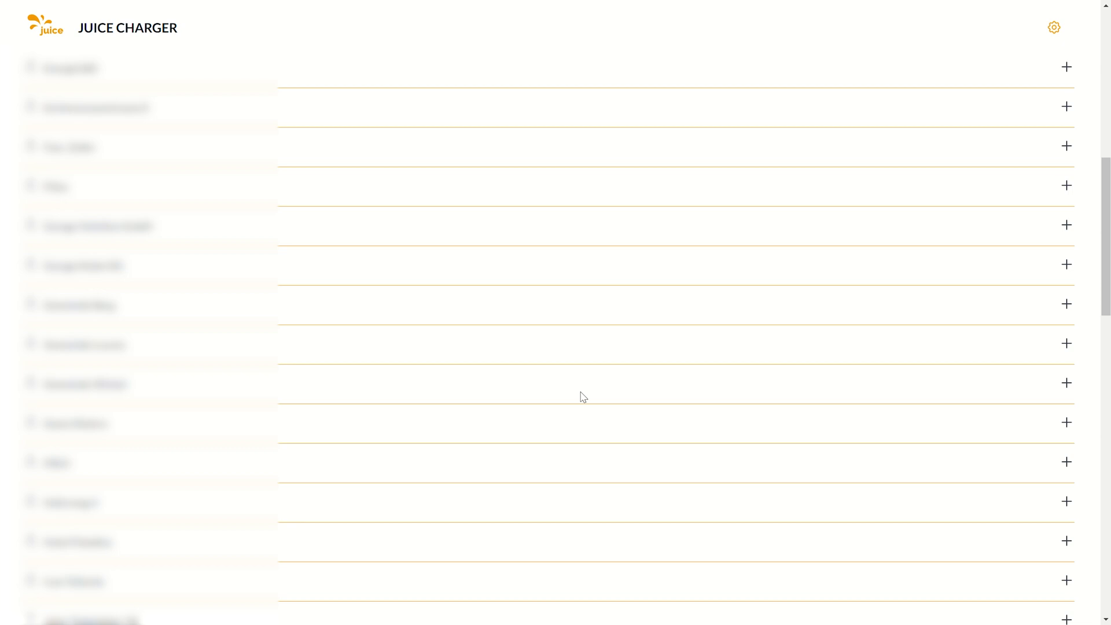
Scroll through the tenant list to find the tenant holding the Juice HQ and Test groups
{"action": "scroll", "coordinate": [581, 396], "scroll_direction": "down", "scroll_amount": 5}
{"action": "scroll", "coordinate": [584, 400], "scroll_direction": "down", "scroll_amount": 8}
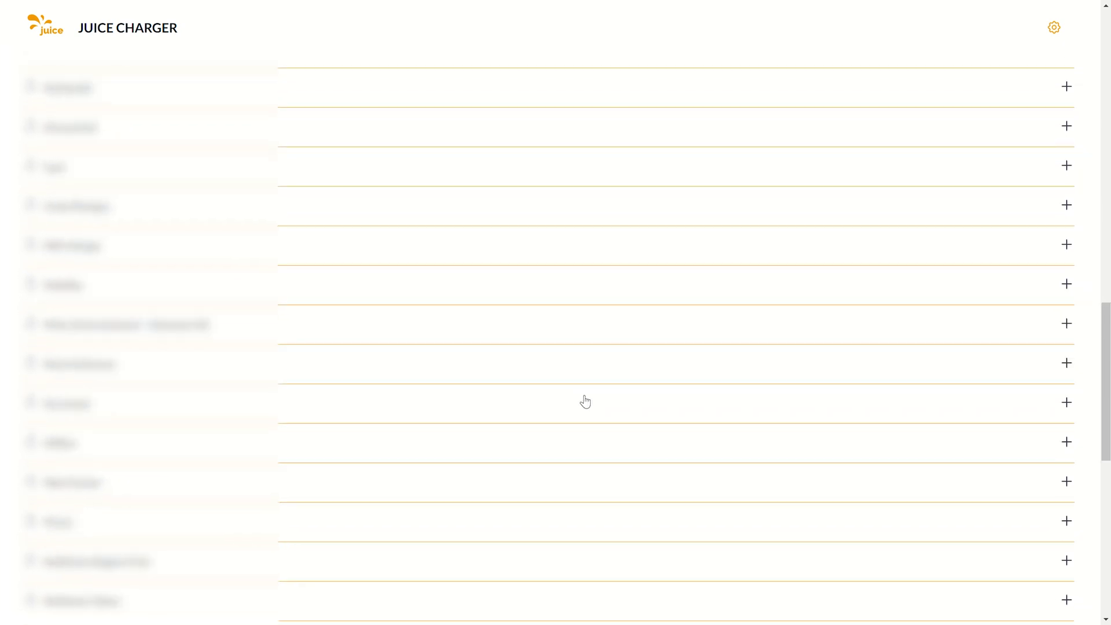
{"action": "scroll", "coordinate": [572, 405], "scroll_direction": "up", "scroll_amount": 10}
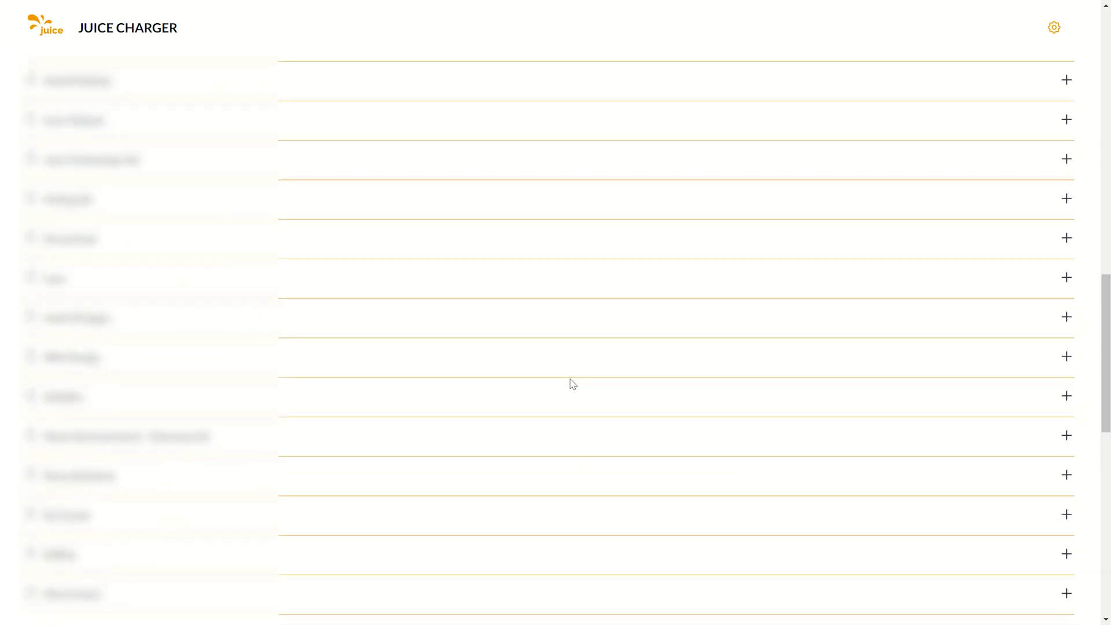
Expand the tenant and its Juice HQ group, then scroll the PP 05–PP 32 list to PP 26
{"action": "left_click", "coordinate": [457, 302]}
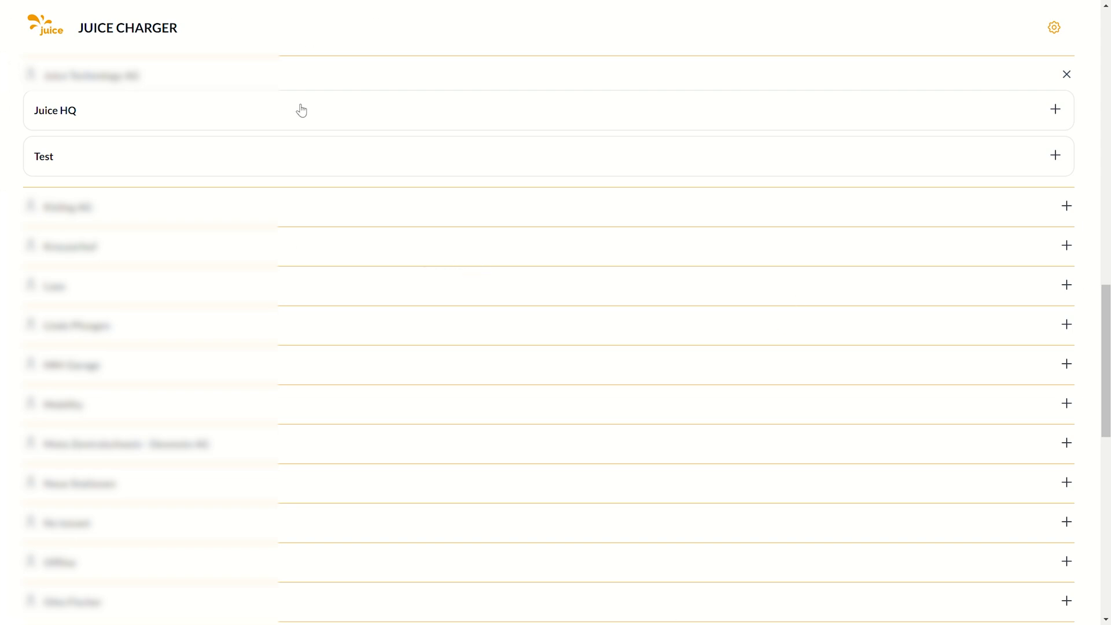
{"action": "left_click", "coordinate": [402, 119]}
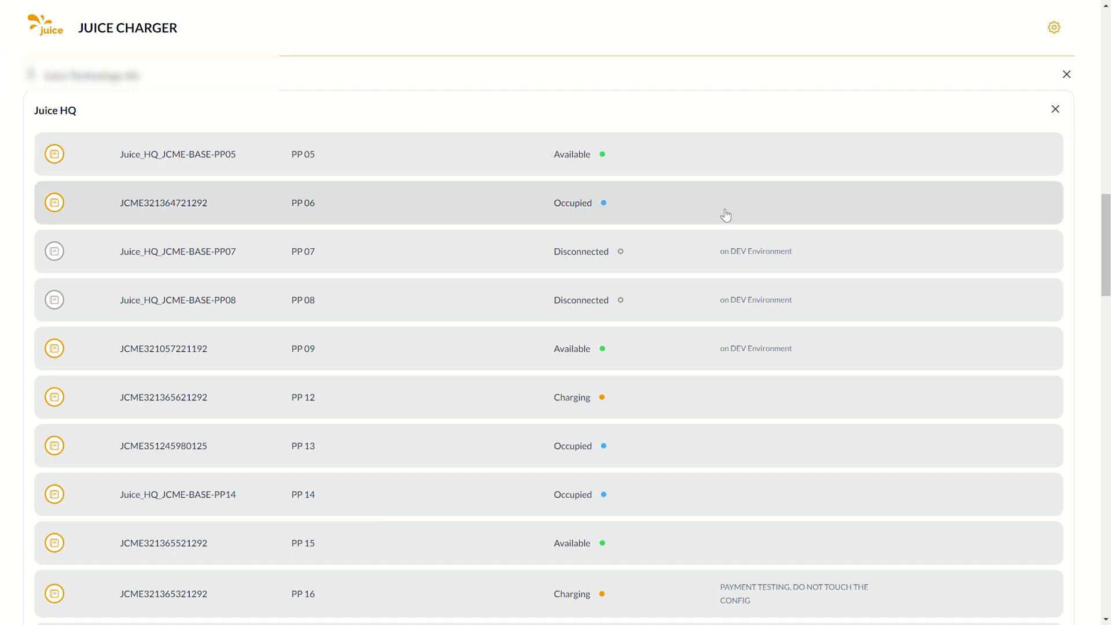
{"action": "scroll", "coordinate": [729, 231], "scroll_direction": "down", "scroll_amount": 6}
{"action": "scroll", "coordinate": [656, 196], "scroll_direction": "down", "scroll_amount": 3}
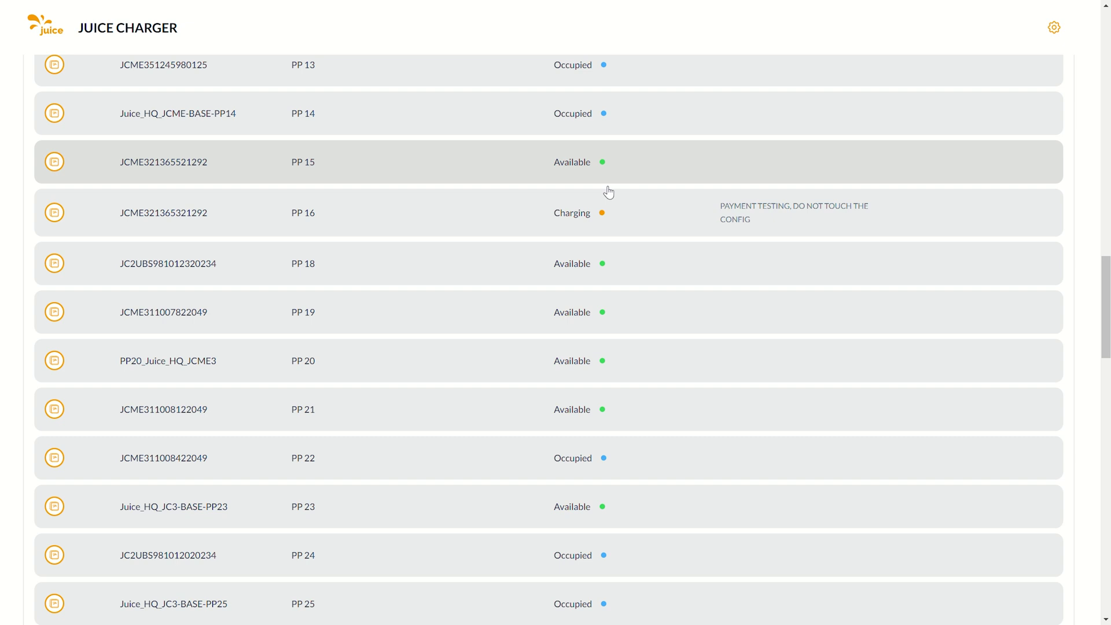
{"action": "scroll", "coordinate": [610, 189], "scroll_direction": "down", "scroll_amount": 5}
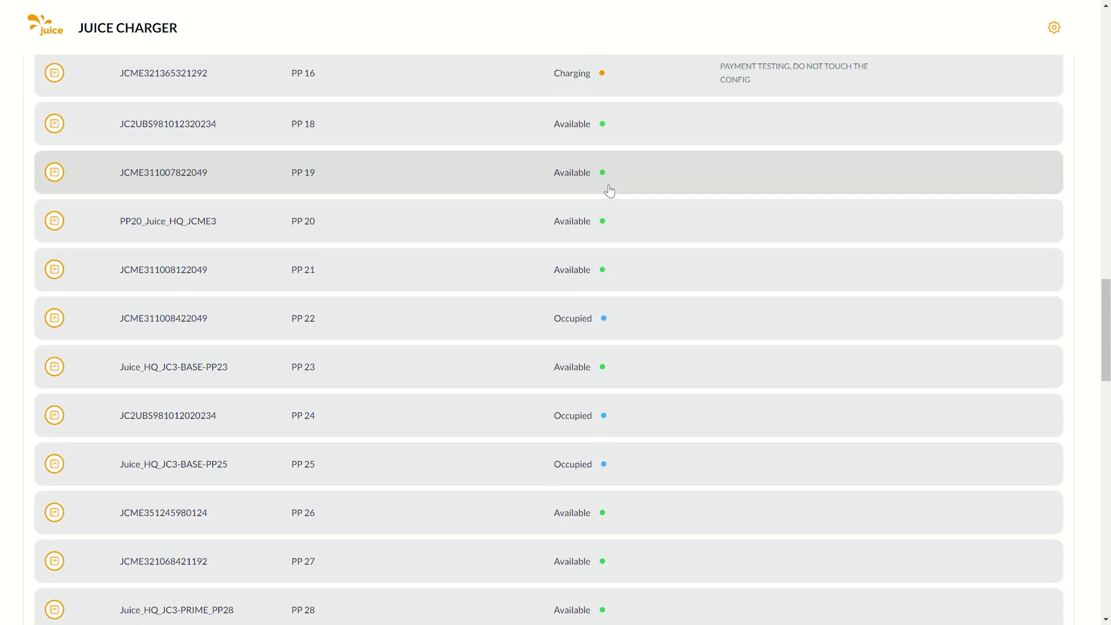
{"action": "scroll", "coordinate": [611, 191], "scroll_direction": "down", "scroll_amount": 3}
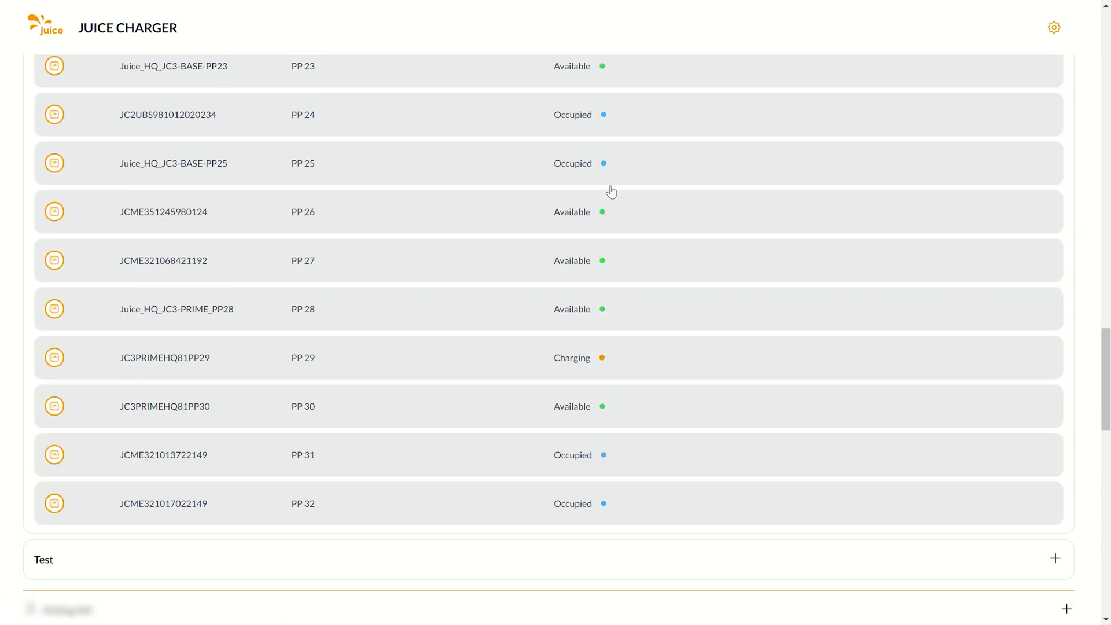
{"action": "scroll", "coordinate": [620, 198], "scroll_direction": "up", "scroll_amount": 16}
{"action": "scroll", "coordinate": [647, 253], "scroll_direction": "down", "scroll_amount": 3}
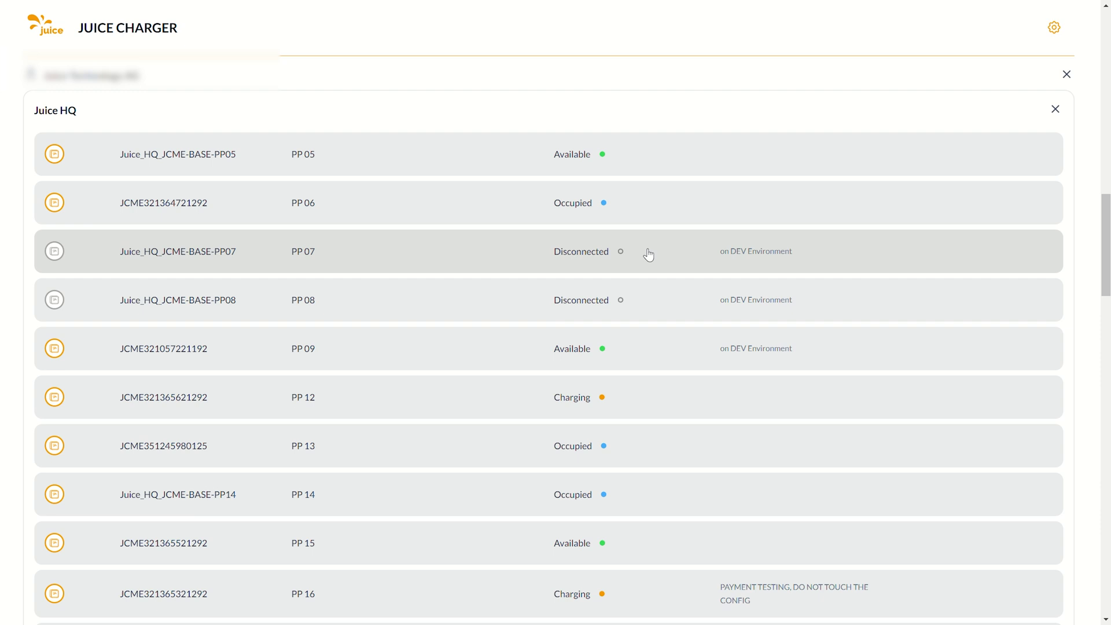
{"action": "scroll", "coordinate": [665, 246], "scroll_direction": "down", "scroll_amount": 3}
{"action": "scroll", "coordinate": [669, 243], "scroll_direction": "down", "scroll_amount": 8}
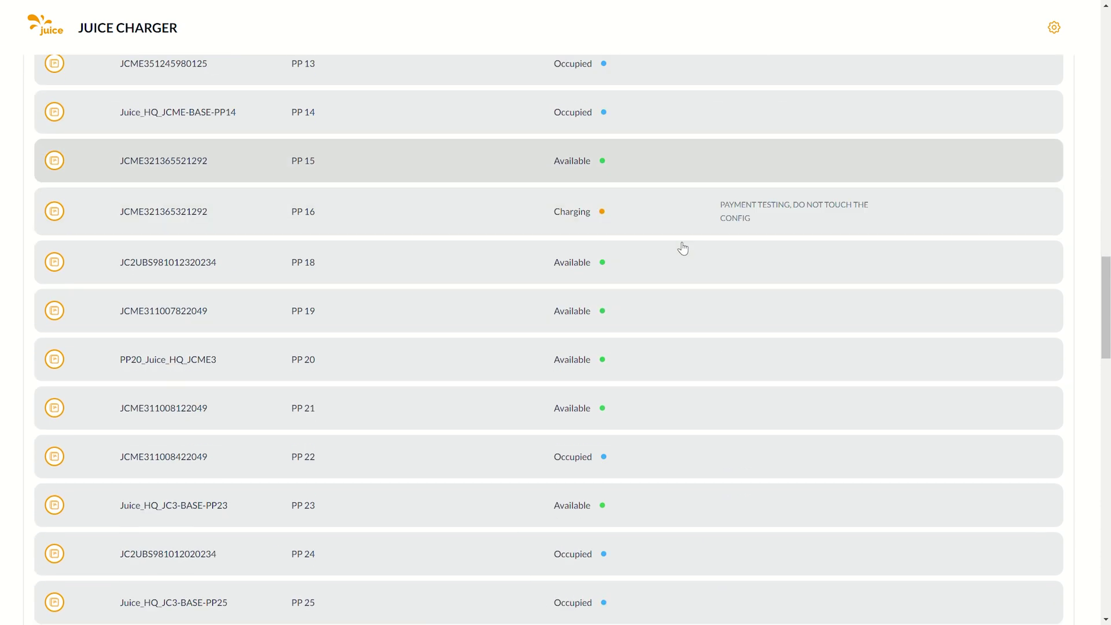
{"action": "scroll", "coordinate": [687, 244], "scroll_direction": "down", "scroll_amount": 1}
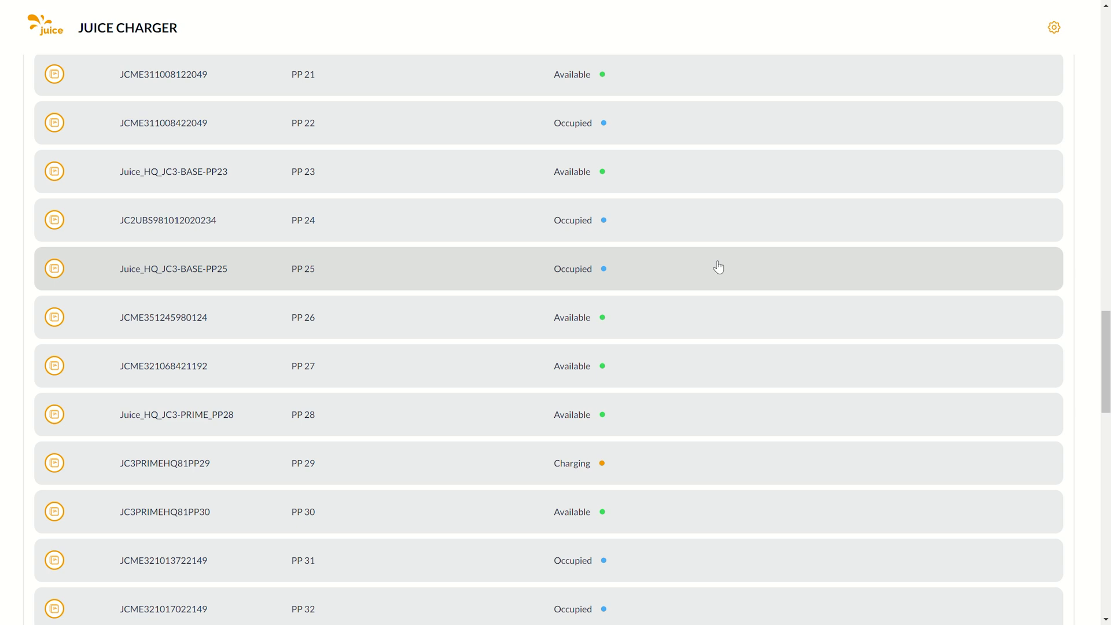
Open the PP 26 charger page and pick a different RFID user for authorization
{"action": "left_click", "coordinate": [215, 326]}
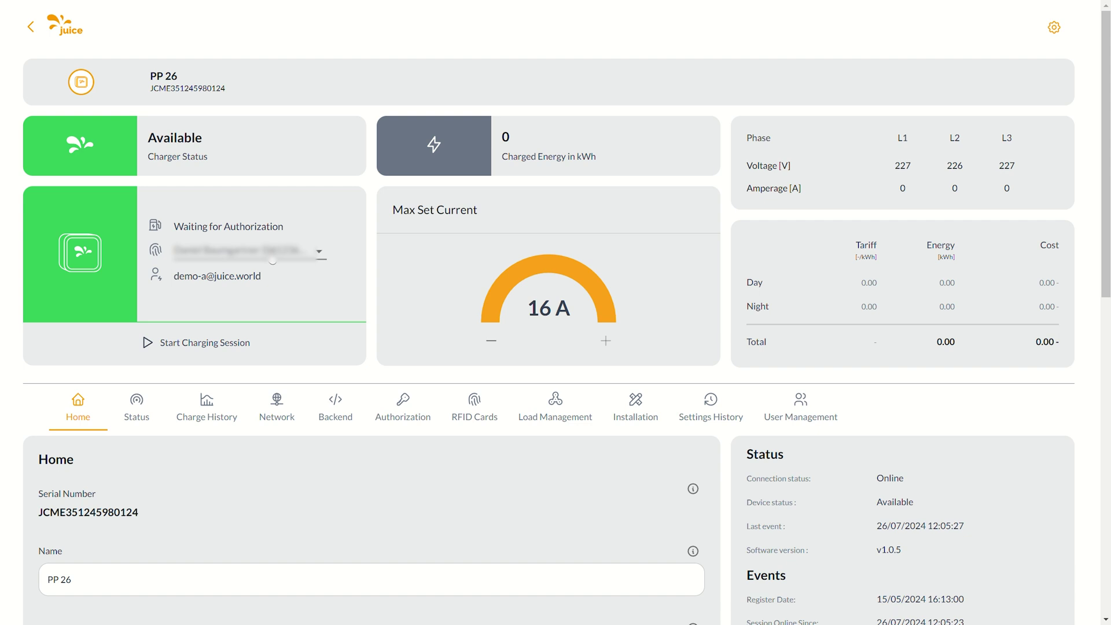
{"action": "left_click", "coordinate": [276, 254]}
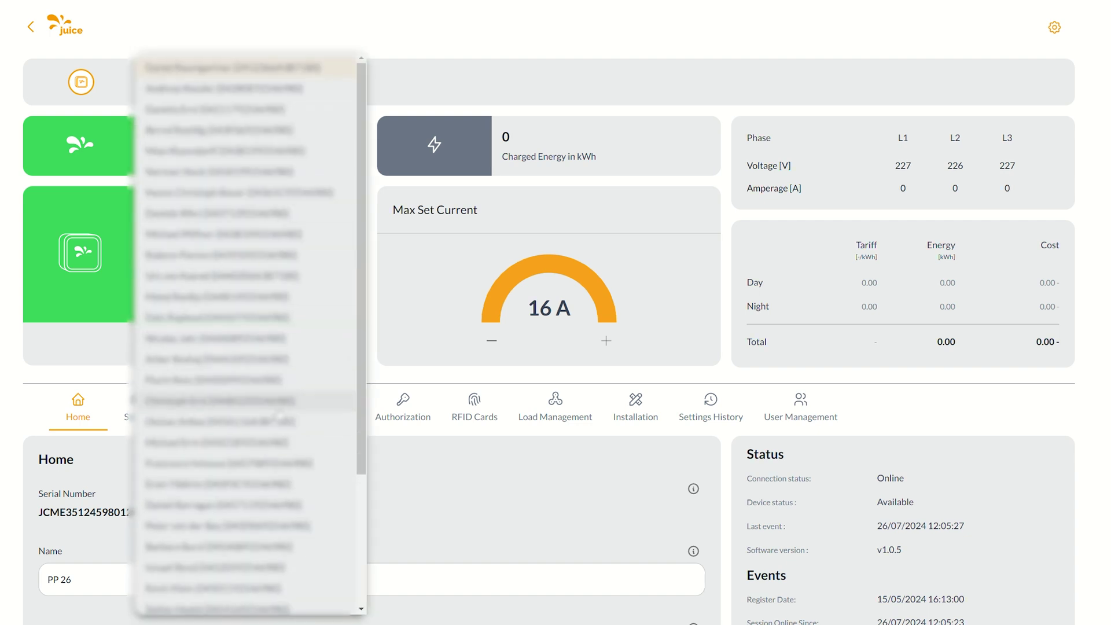
{"action": "left_click", "coordinate": [157, 400]}
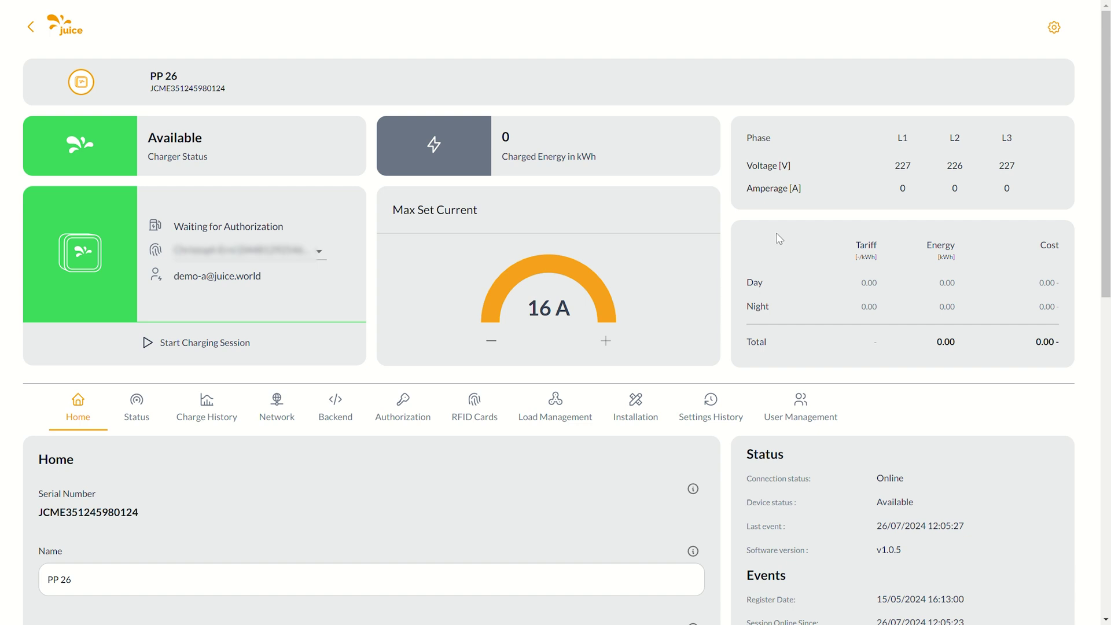
{"action": "scroll", "coordinate": [779, 239], "scroll_direction": "down", "scroll_amount": 5}
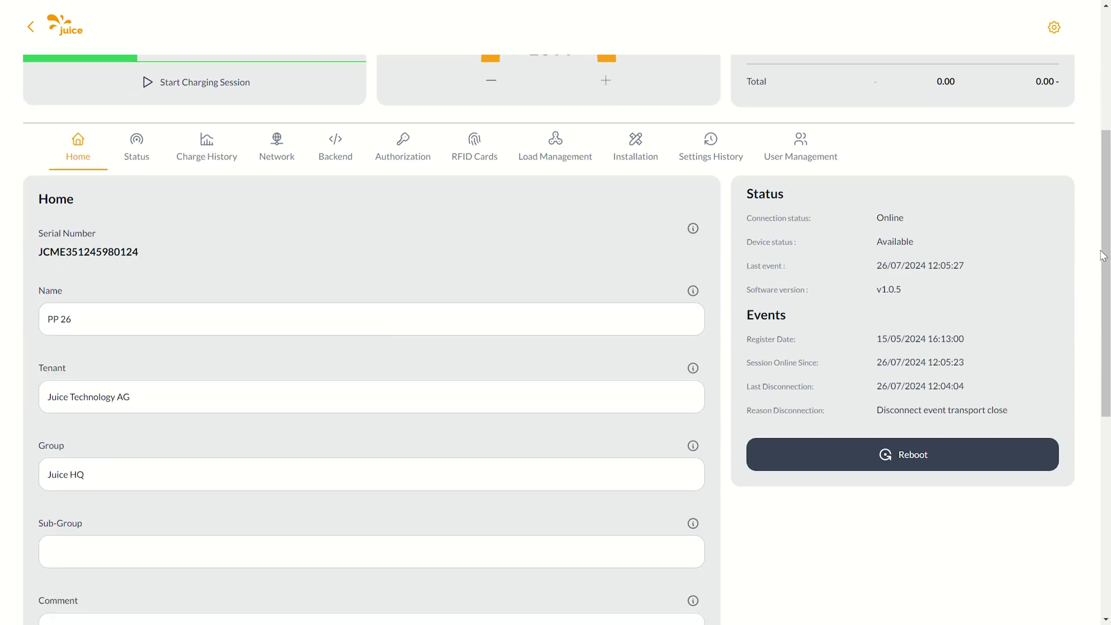
{"action": "left_click_drag", "start_coordinate": [1104, 257], "coordinate": [1107, 275]}
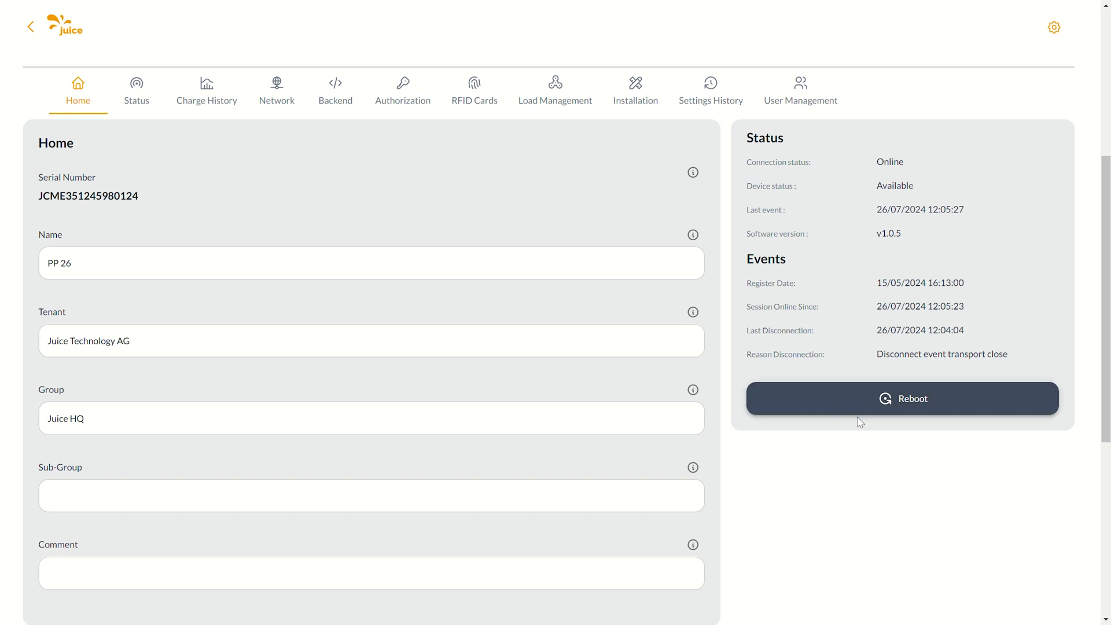
{"action": "left_click", "coordinate": [127, 260]}
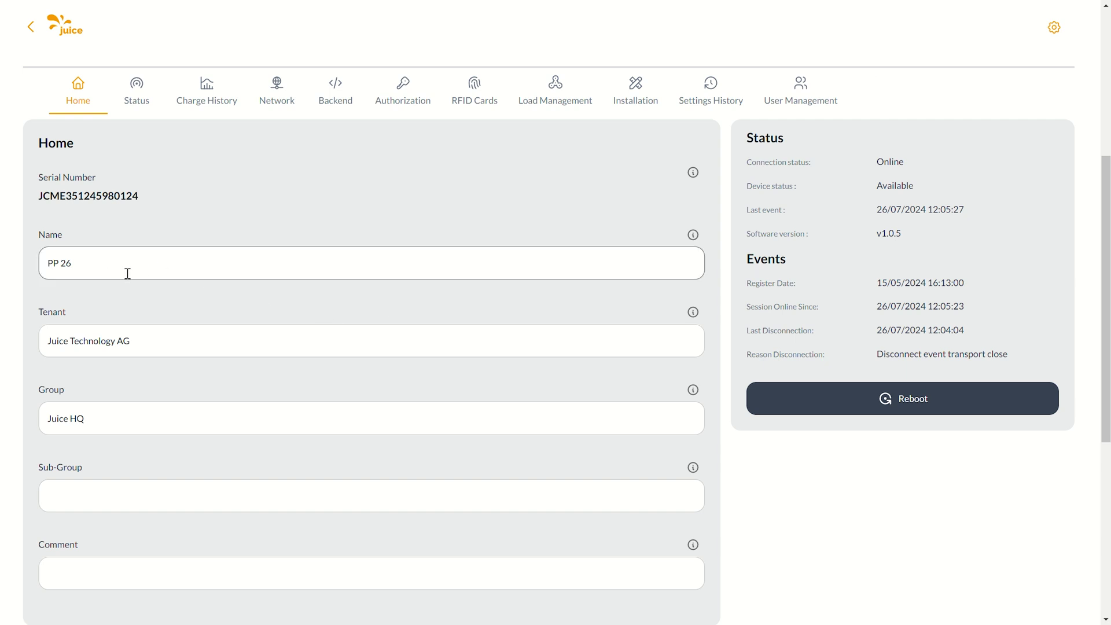
{"action": "scroll", "coordinate": [181, 310], "scroll_direction": "down", "scroll_amount": 1}
{"action": "scroll", "coordinate": [181, 310], "scroll_direction": "up", "scroll_amount": 1}
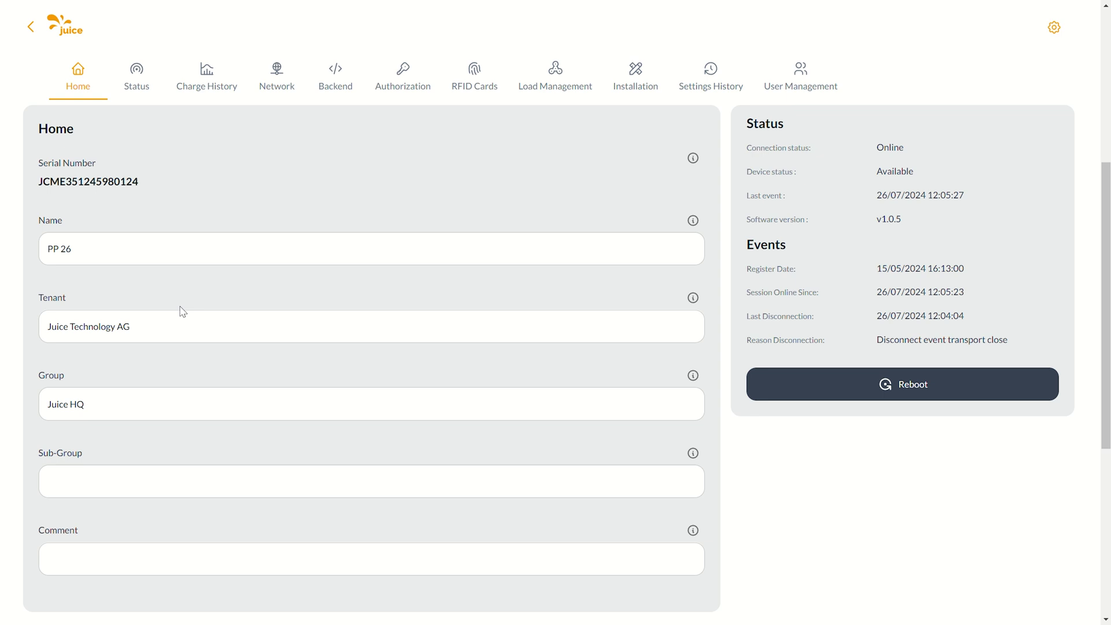
{"action": "left_click", "coordinate": [146, 349]}
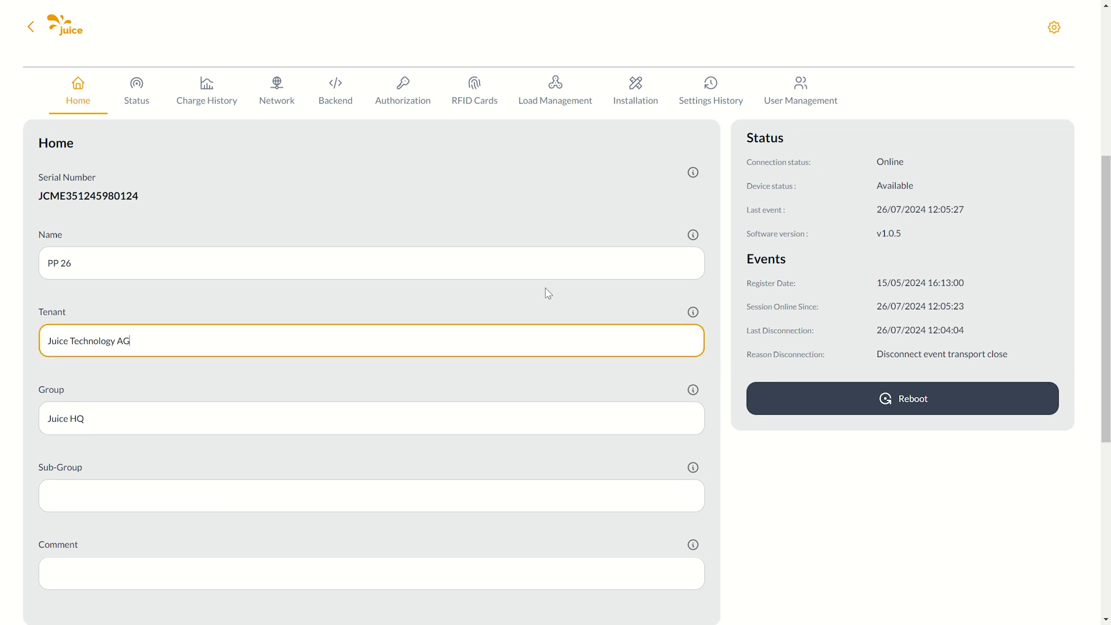
{"action": "left_click", "coordinate": [168, 362]}
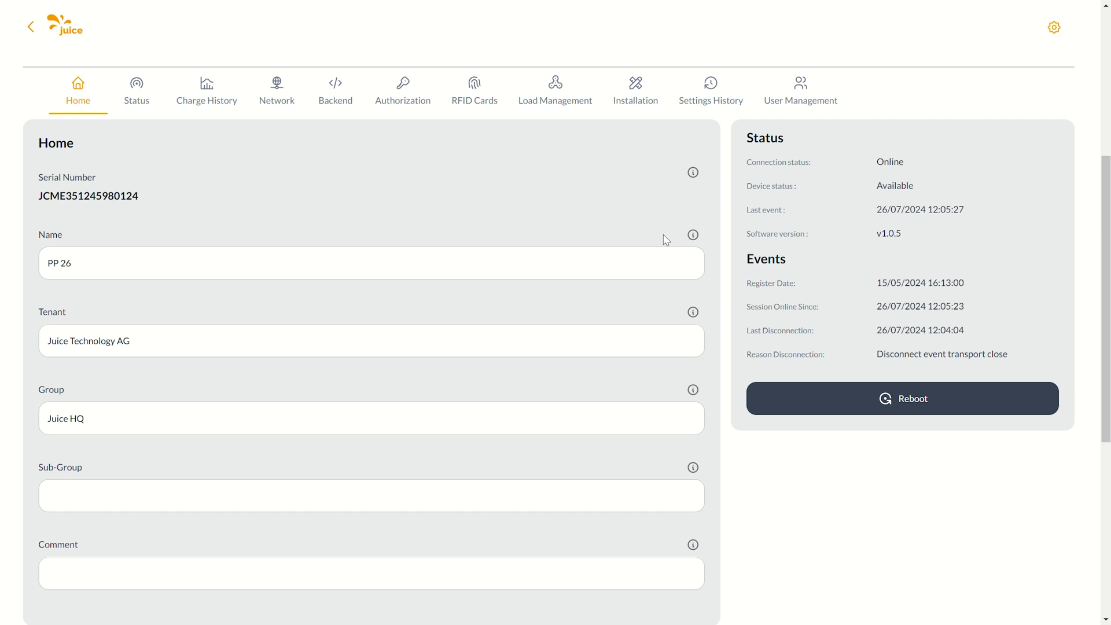
{"action": "mouse_move", "coordinate": [694, 236]}
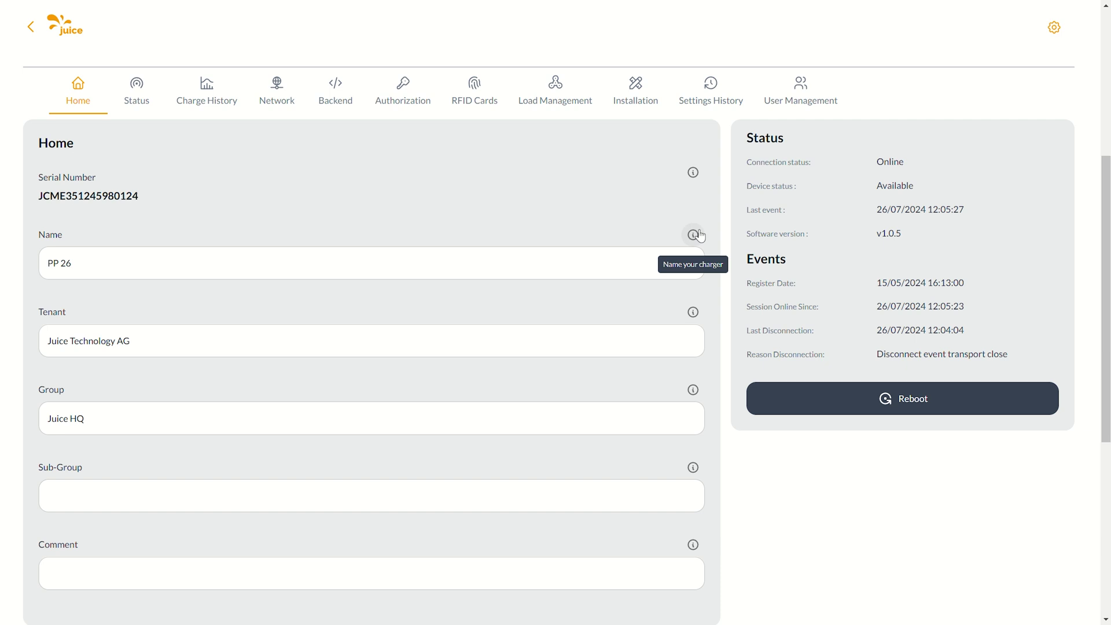
{"action": "mouse_move", "coordinate": [694, 312]}
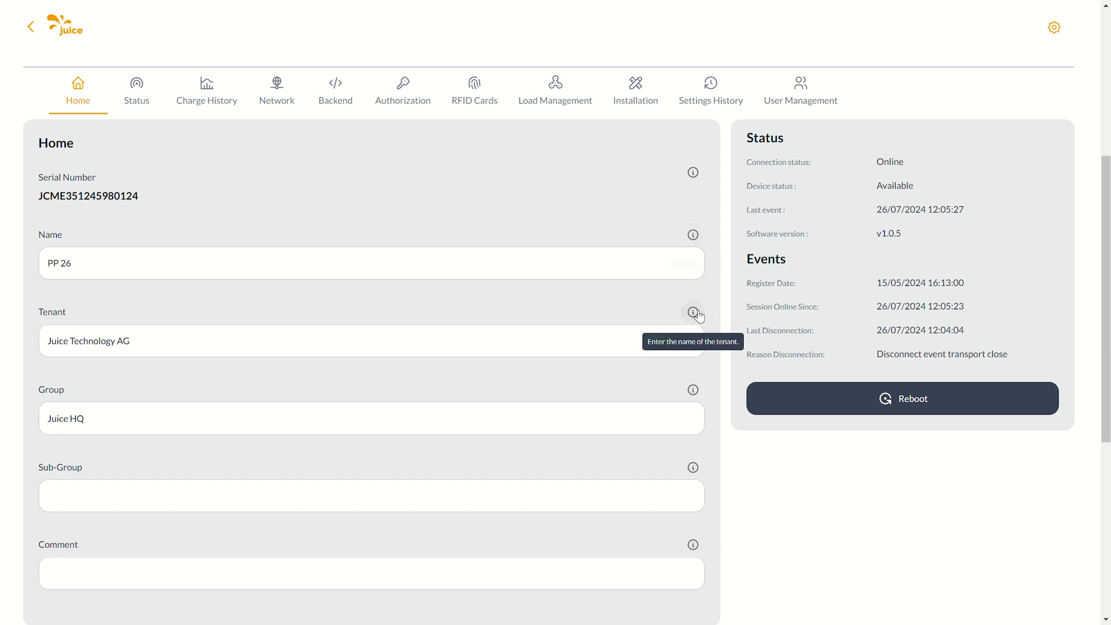
{"action": "mouse_move", "coordinate": [700, 393]}
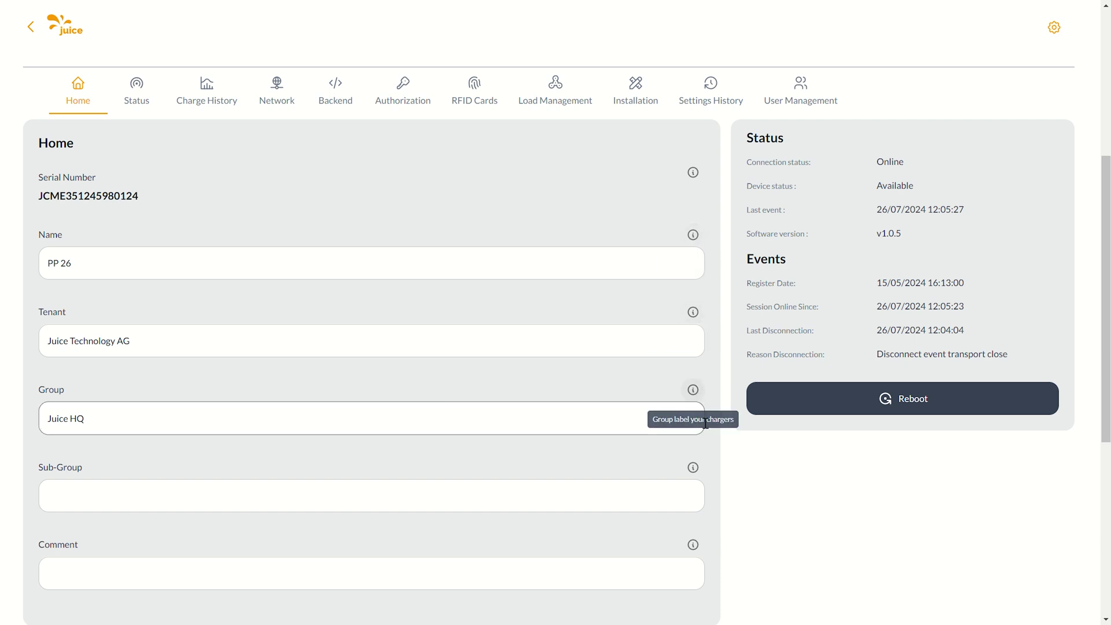
{"action": "mouse_move", "coordinate": [697, 477]}
{"action": "scroll", "coordinate": [829, 493], "scroll_direction": "down", "scroll_amount": 1}
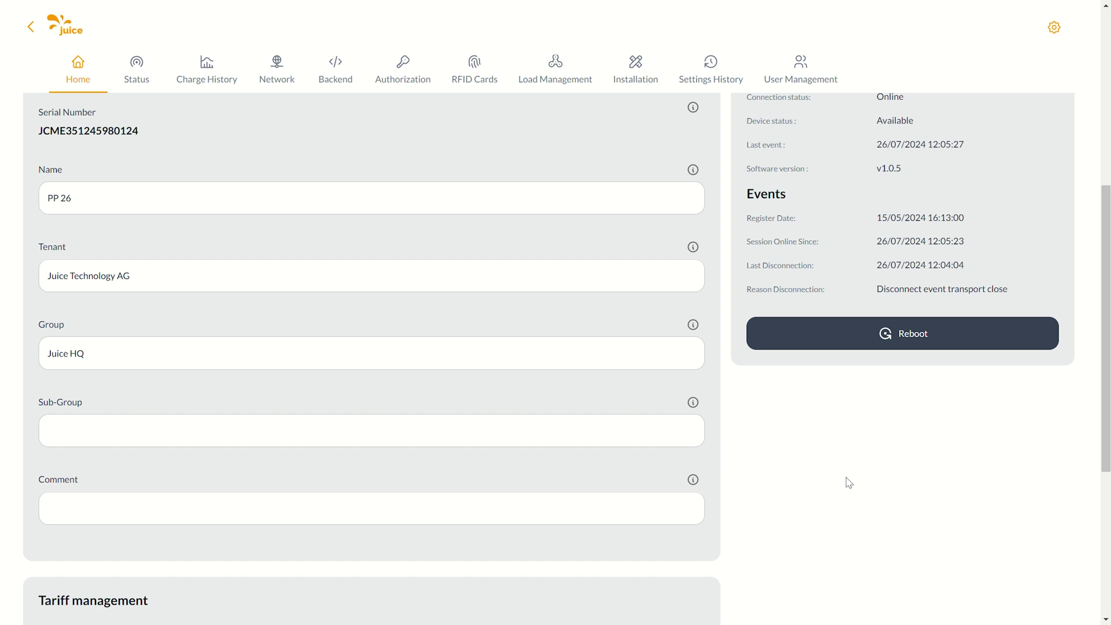
{"action": "scroll", "coordinate": [969, 455], "scroll_direction": "down", "scroll_amount": 5}
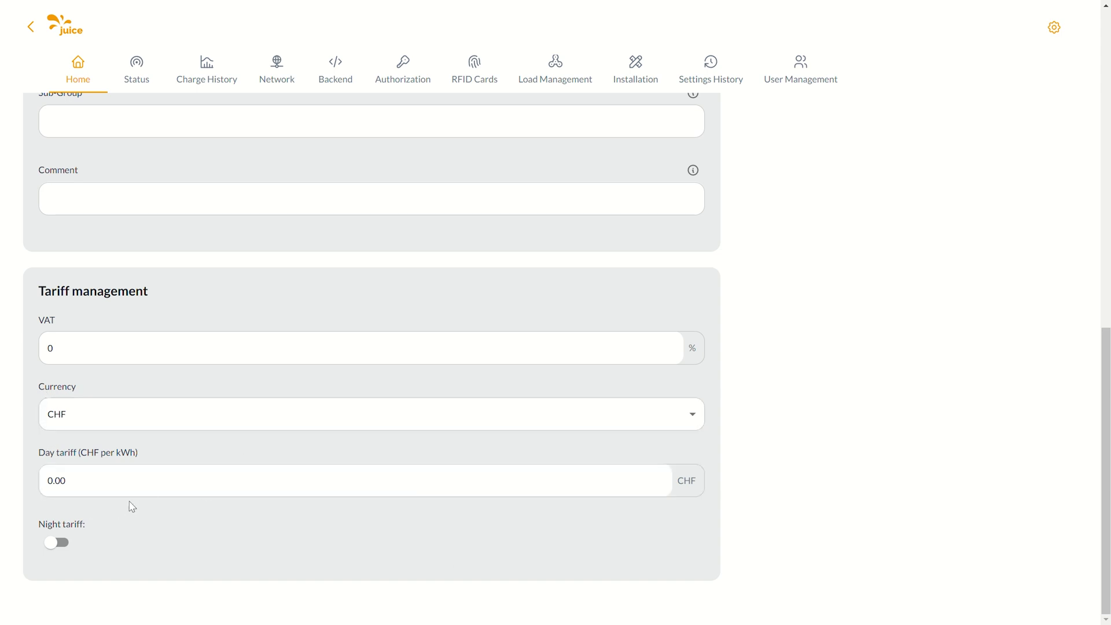
{"action": "left_click", "coordinate": [48, 543]}
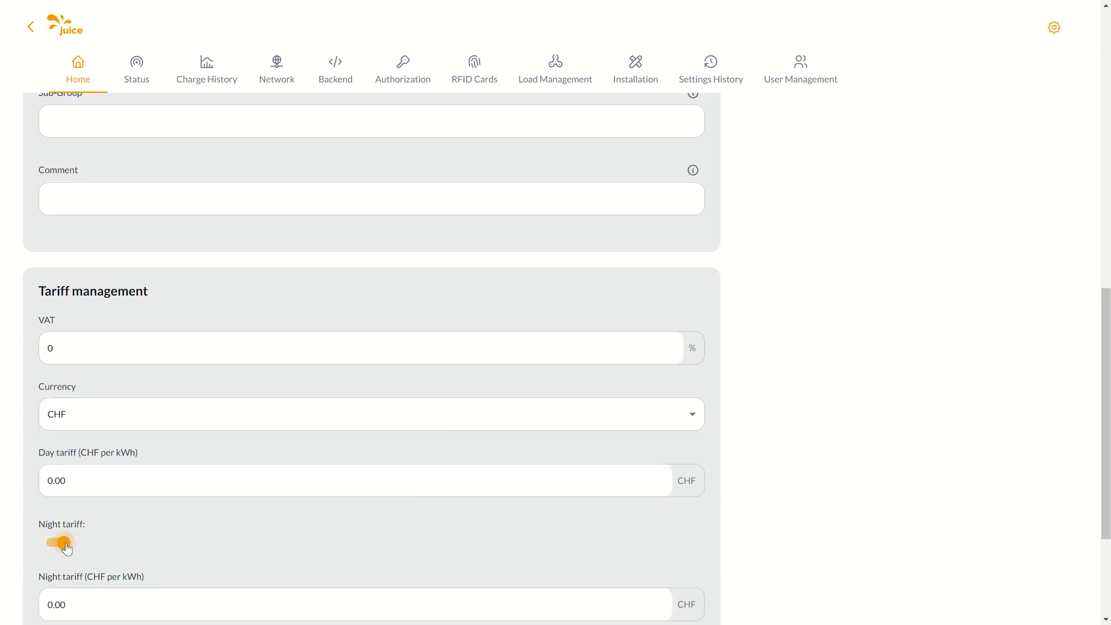
{"action": "scroll", "coordinate": [300, 537], "scroll_direction": "down", "scroll_amount": 3}
{"action": "scroll", "coordinate": [376, 520], "scroll_direction": "up", "scroll_amount": 10}
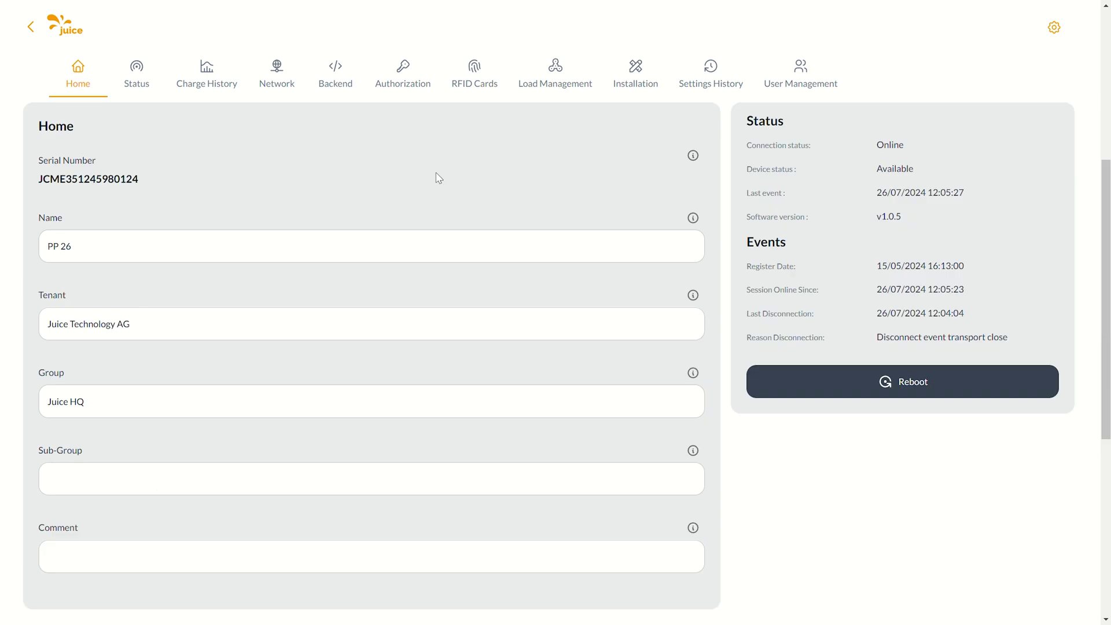
{"action": "left_click", "coordinate": [1053, 28]}
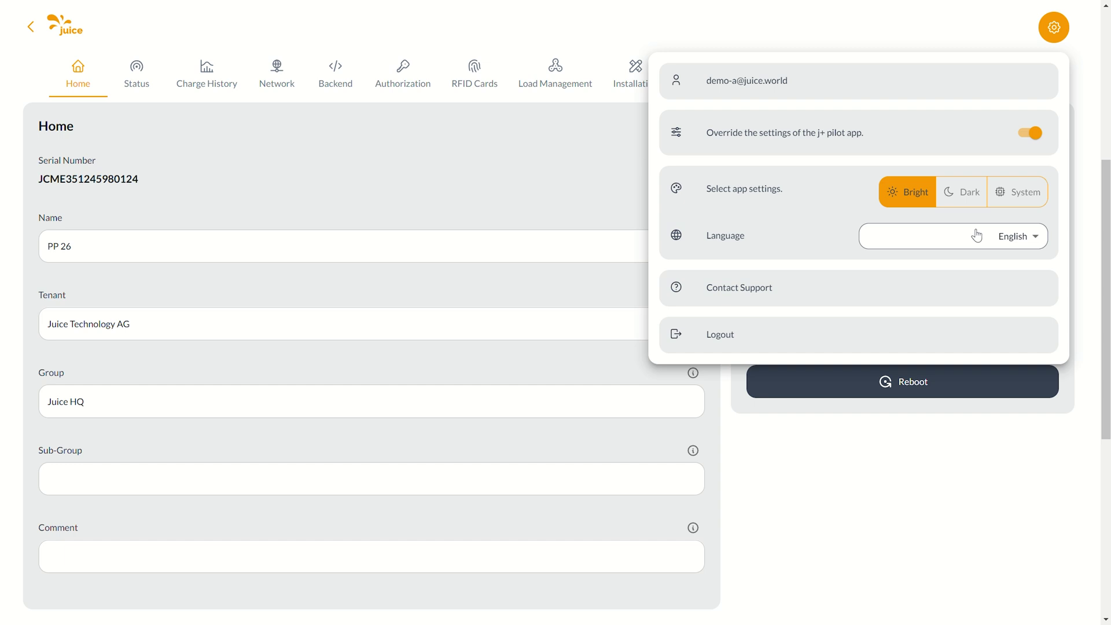
{"action": "left_click", "coordinate": [1019, 237]}
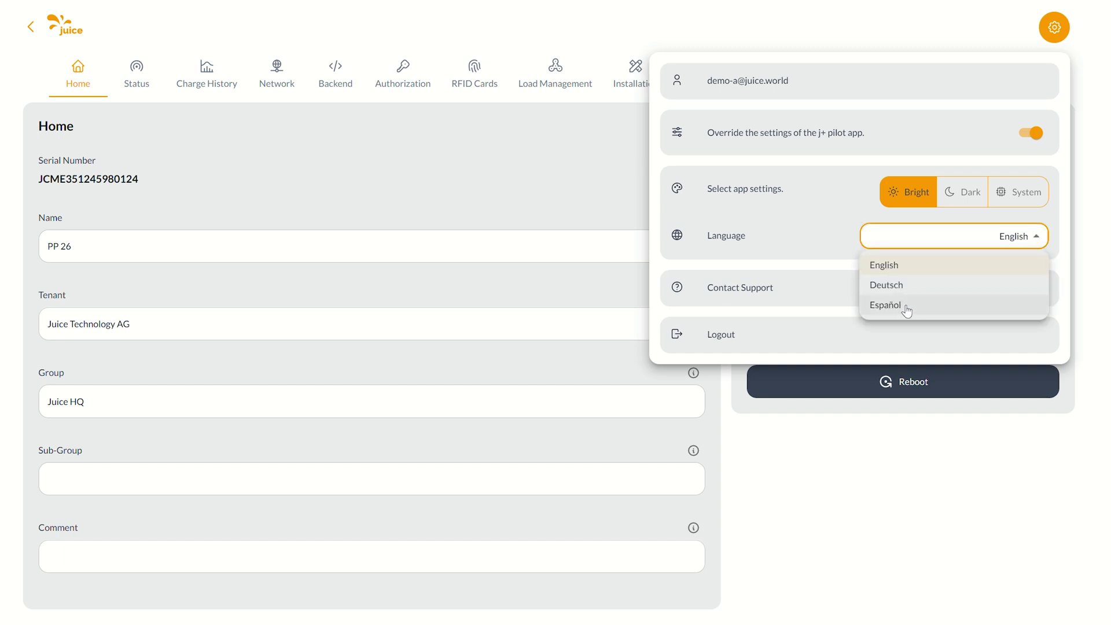
{"action": "left_click", "coordinate": [1027, 237]}
{"action": "left_click", "coordinate": [391, 202]}
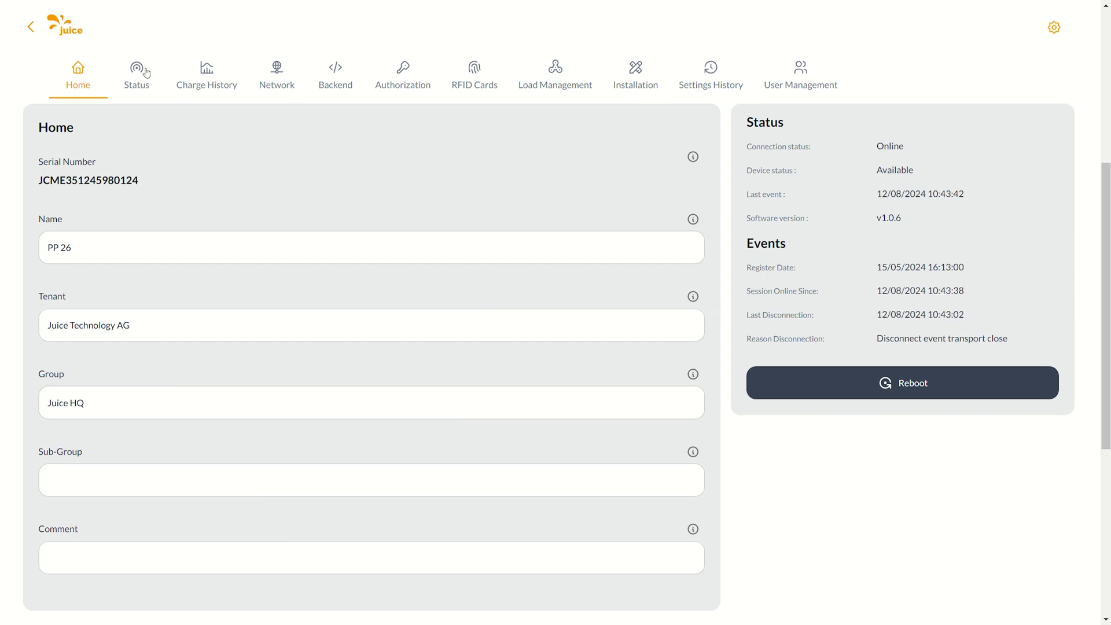
Review PP 26's Status statistics, Energy Manager state table and Chargers in Network list
{"action": "left_click", "coordinate": [137, 77]}
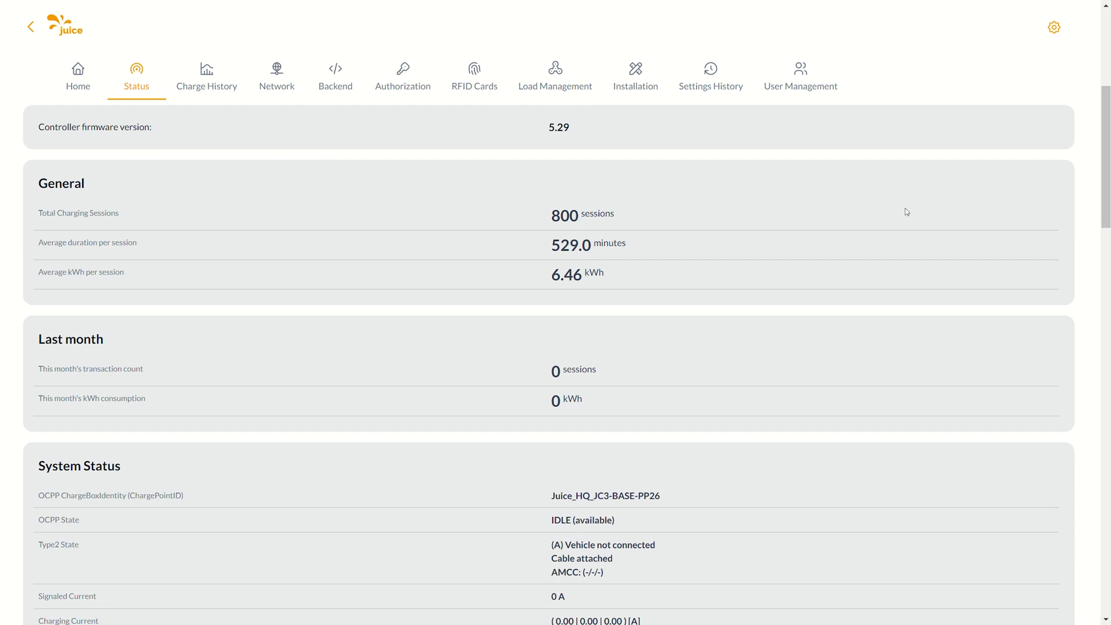
{"action": "scroll", "coordinate": [907, 212], "scroll_direction": "down", "scroll_amount": 5}
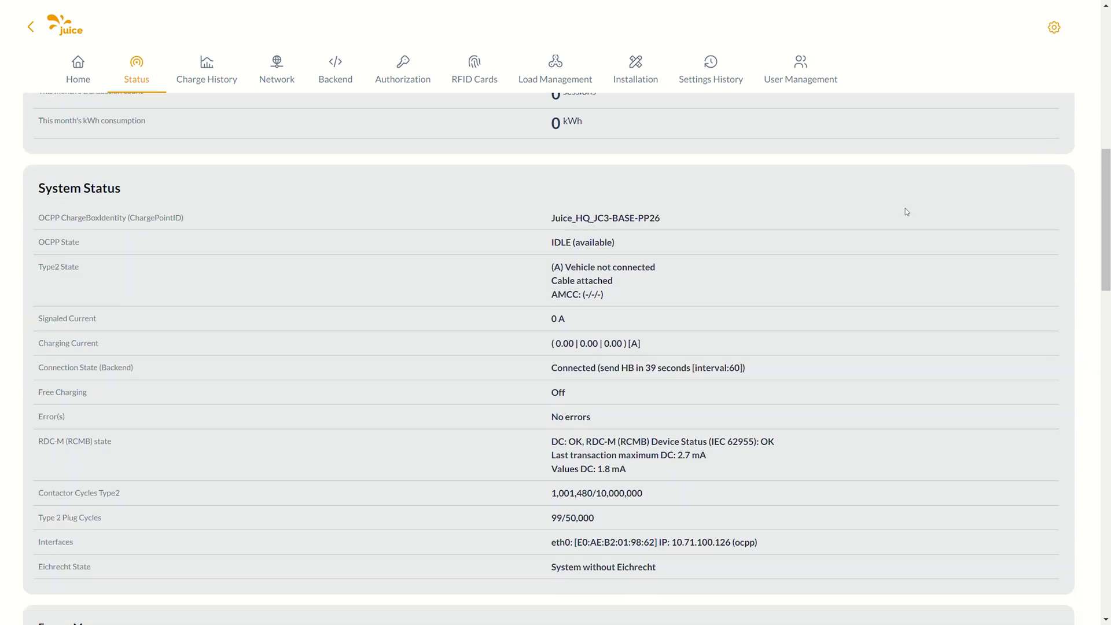
{"action": "scroll", "coordinate": [906, 212], "scroll_direction": "down", "scroll_amount": 9}
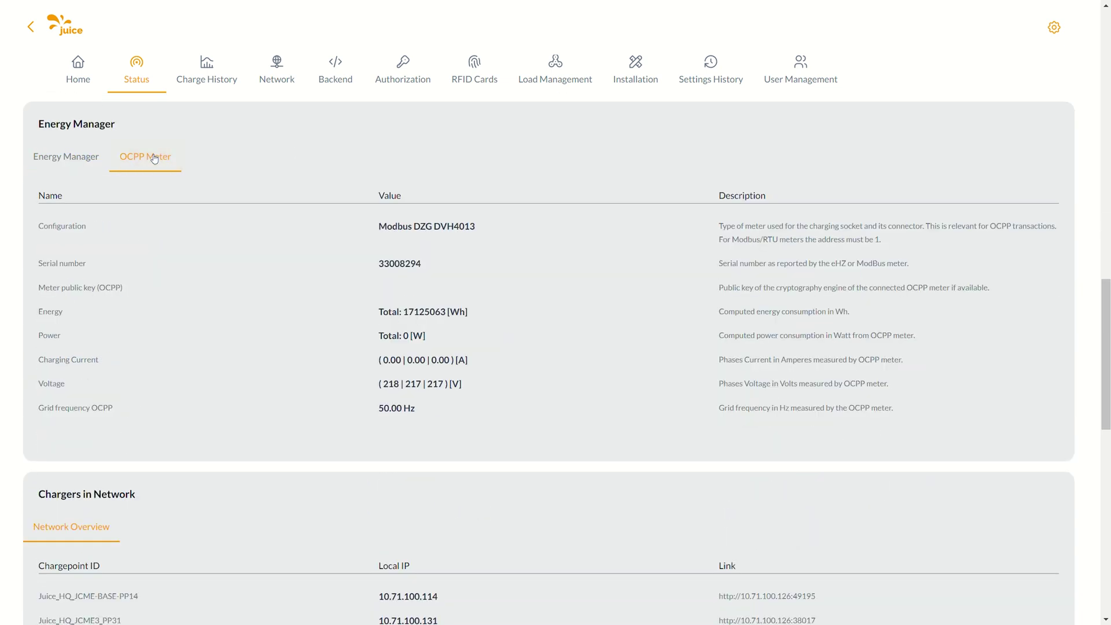
{"action": "left_click", "coordinate": [66, 157]}
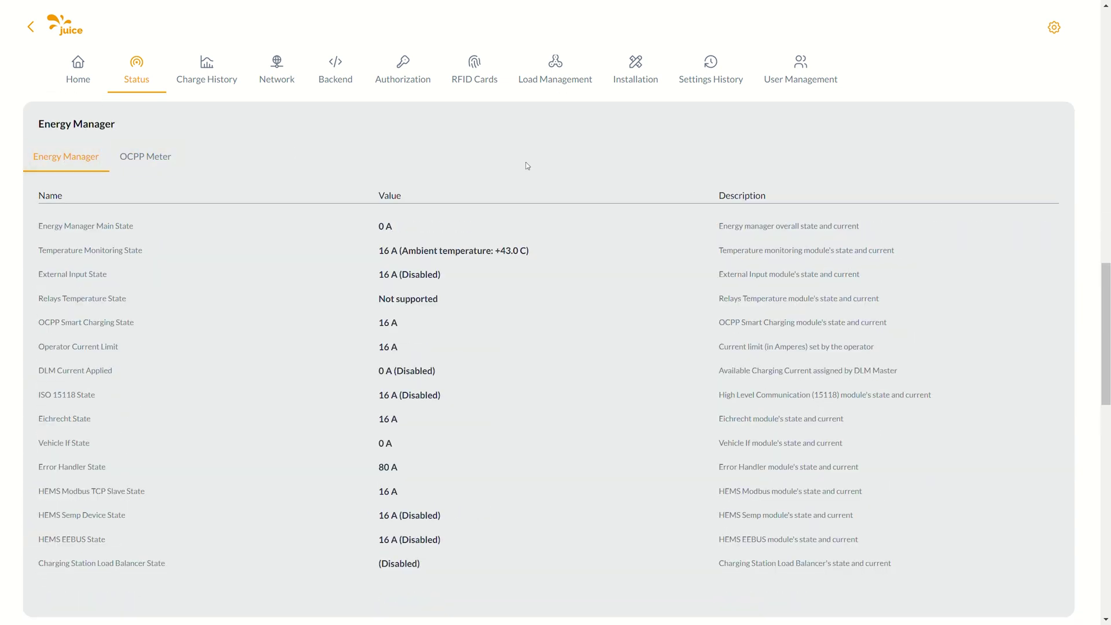
{"action": "scroll", "coordinate": [698, 196], "scroll_direction": "down", "scroll_amount": 1}
{"action": "scroll", "coordinate": [698, 196], "scroll_direction": "down", "scroll_amount": 8}
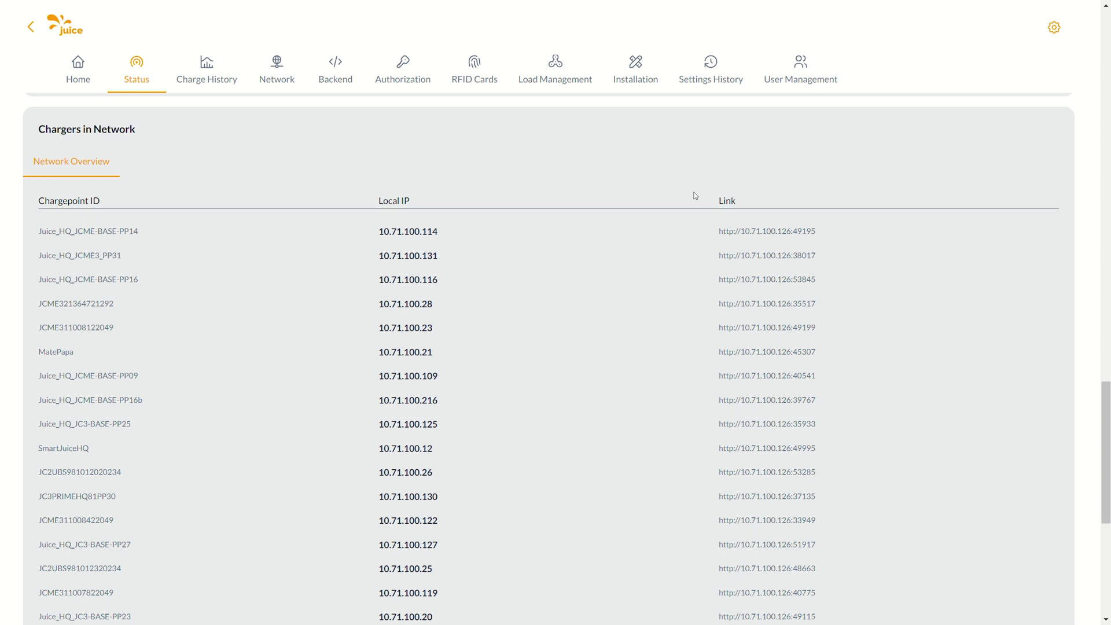
{"action": "scroll", "coordinate": [694, 196], "scroll_direction": "down", "scroll_amount": 7}
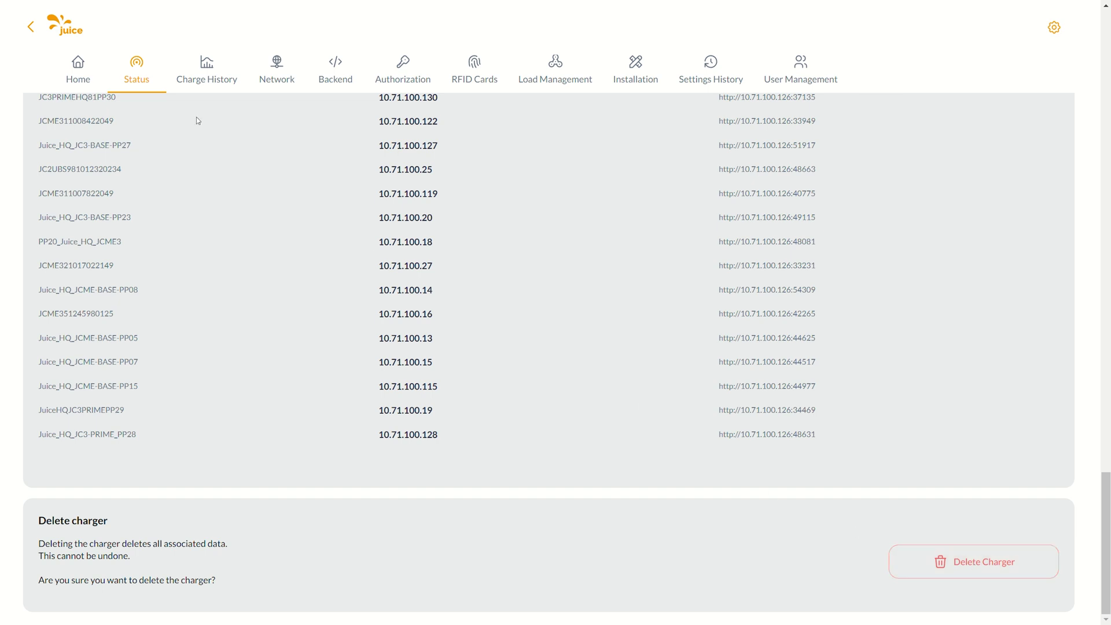
Show the charge history for This month, 1–26 July 2024
{"action": "left_click", "coordinate": [206, 73]}
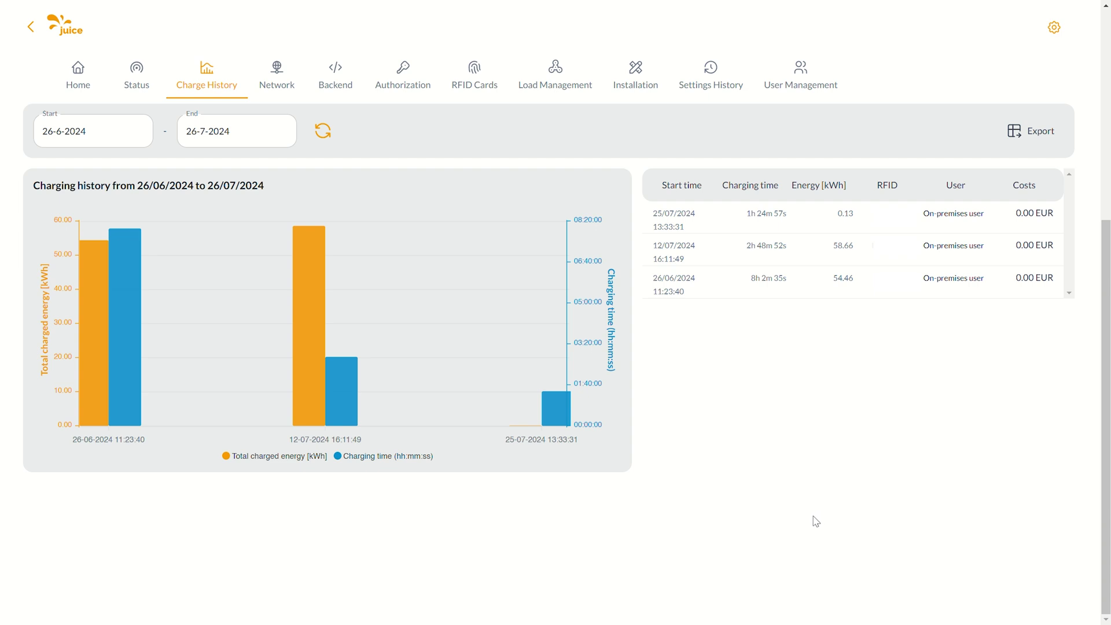
{"action": "left_click", "coordinate": [93, 131]}
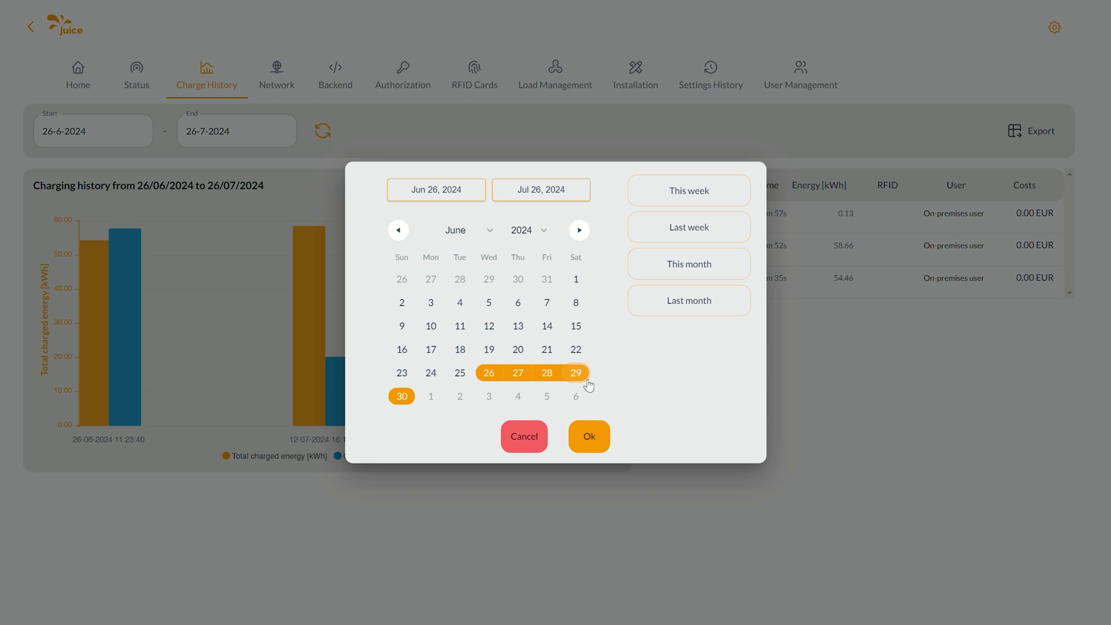
{"action": "left_click", "coordinate": [726, 263]}
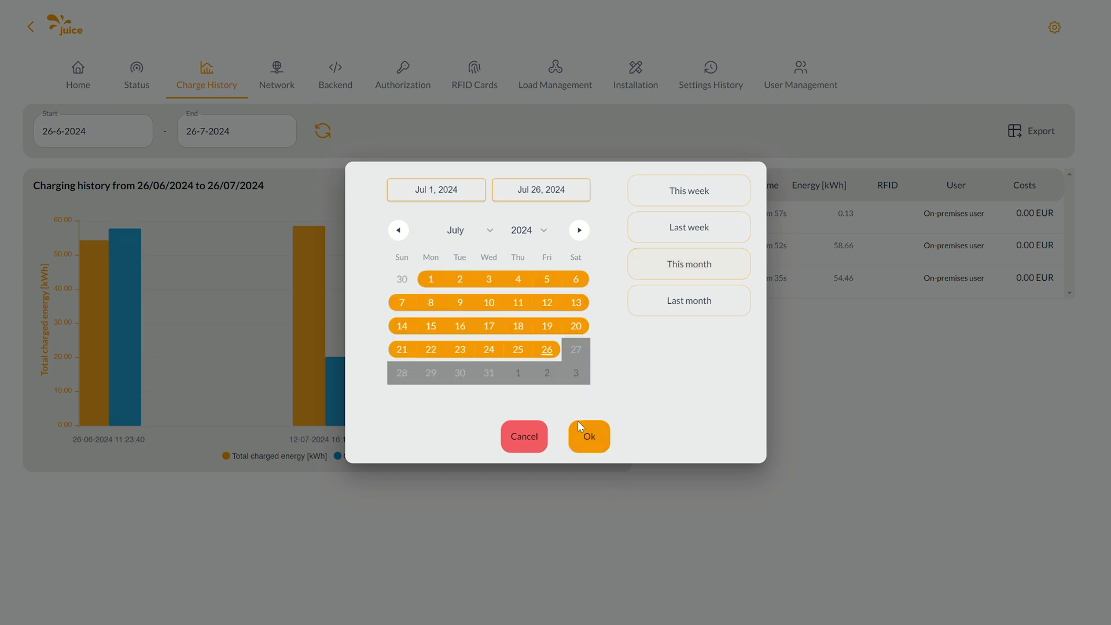
{"action": "left_click", "coordinate": [581, 429]}
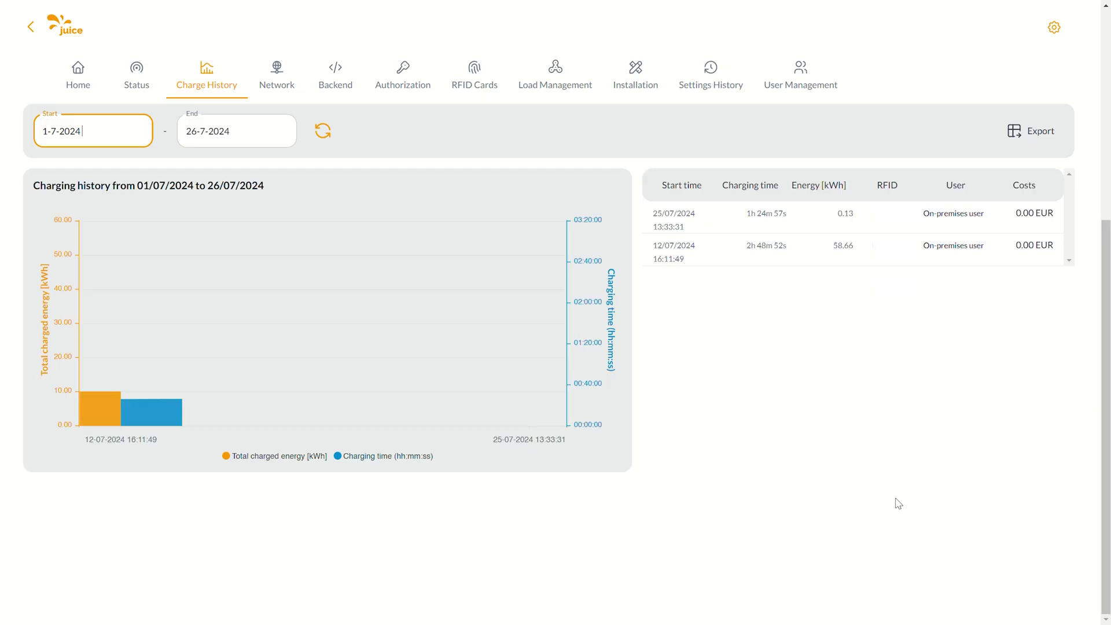
Start the charge history export and select PP 13 alongside PP 26
{"action": "left_click", "coordinate": [1041, 134]}
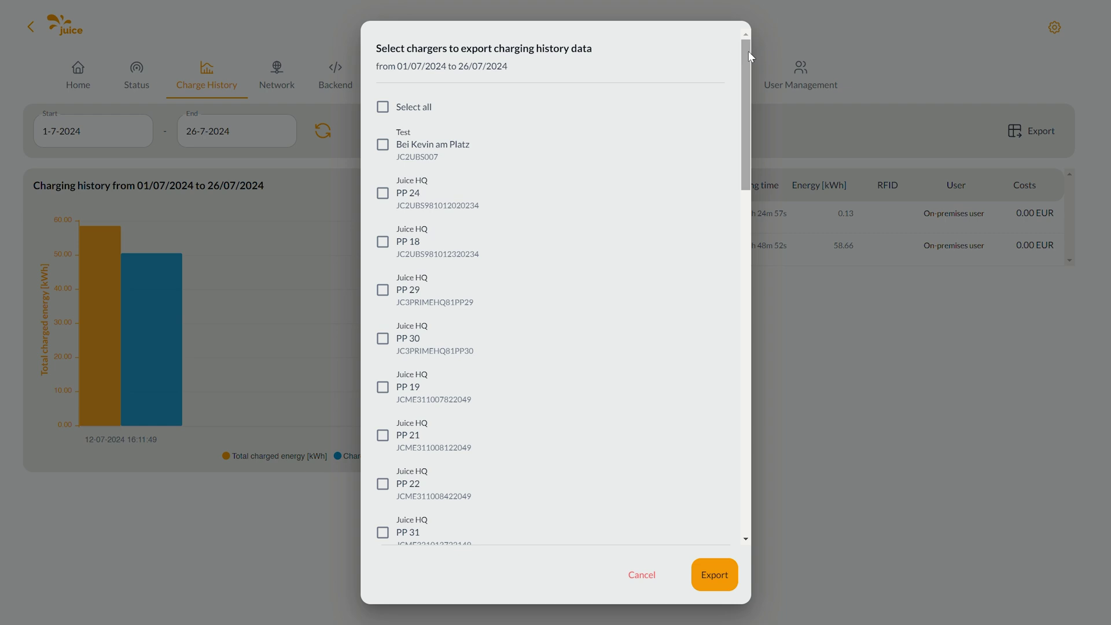
{"action": "left_click_drag", "start_coordinate": [747, 50], "coordinate": [739, 237]}
{"action": "scroll", "coordinate": [428, 324], "scroll_direction": "down", "scroll_amount": 3}
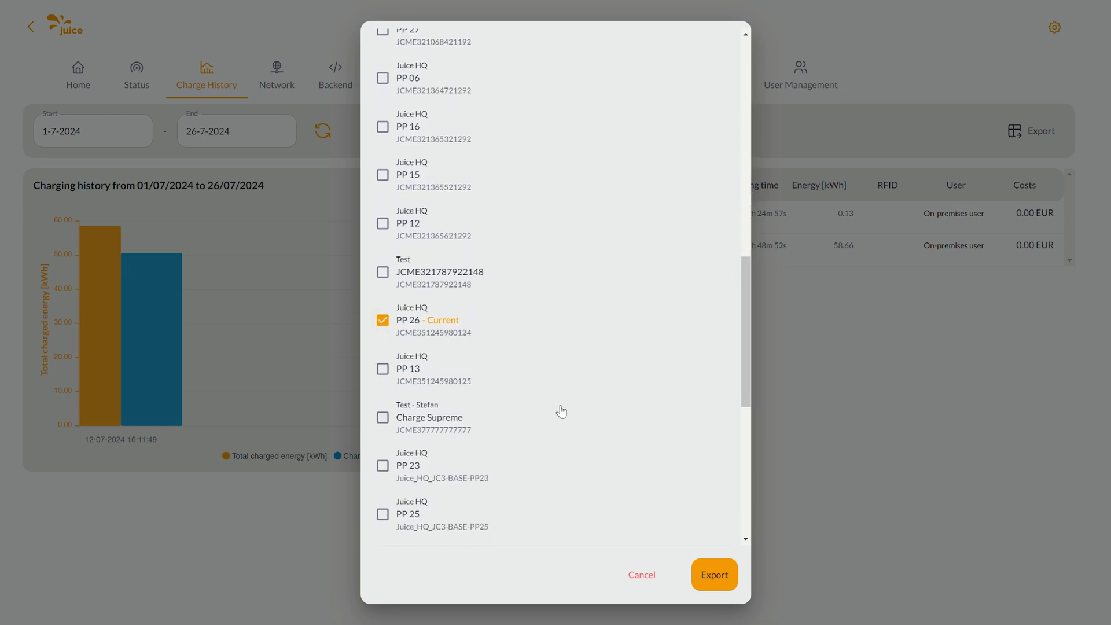
{"action": "left_click", "coordinate": [383, 417]}
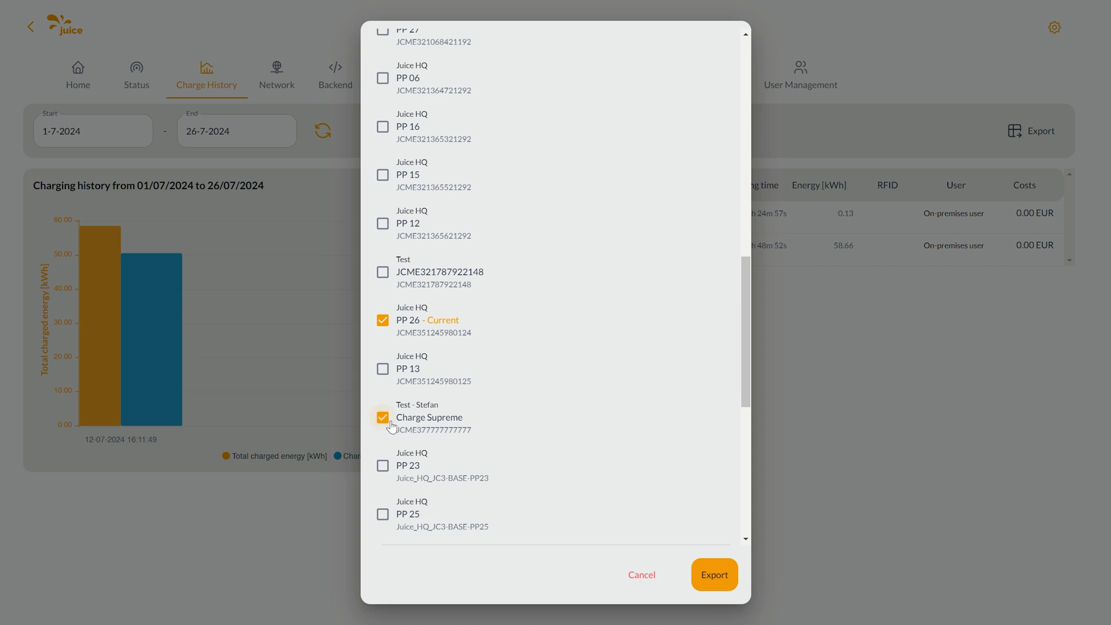
{"action": "left_click", "coordinate": [384, 371]}
{"action": "left_click", "coordinate": [392, 412]}
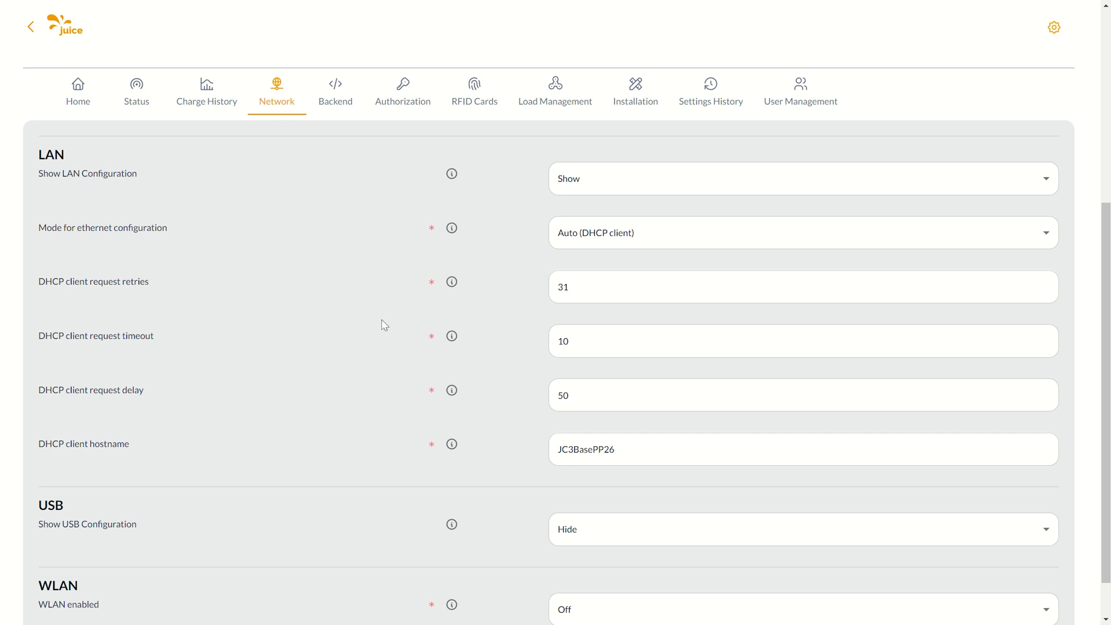
Scroll down the Network page to review the LAN, USB and WLAN settings
{"action": "scroll", "coordinate": [575, 210], "scroll_direction": "down", "scroll_amount": 1}
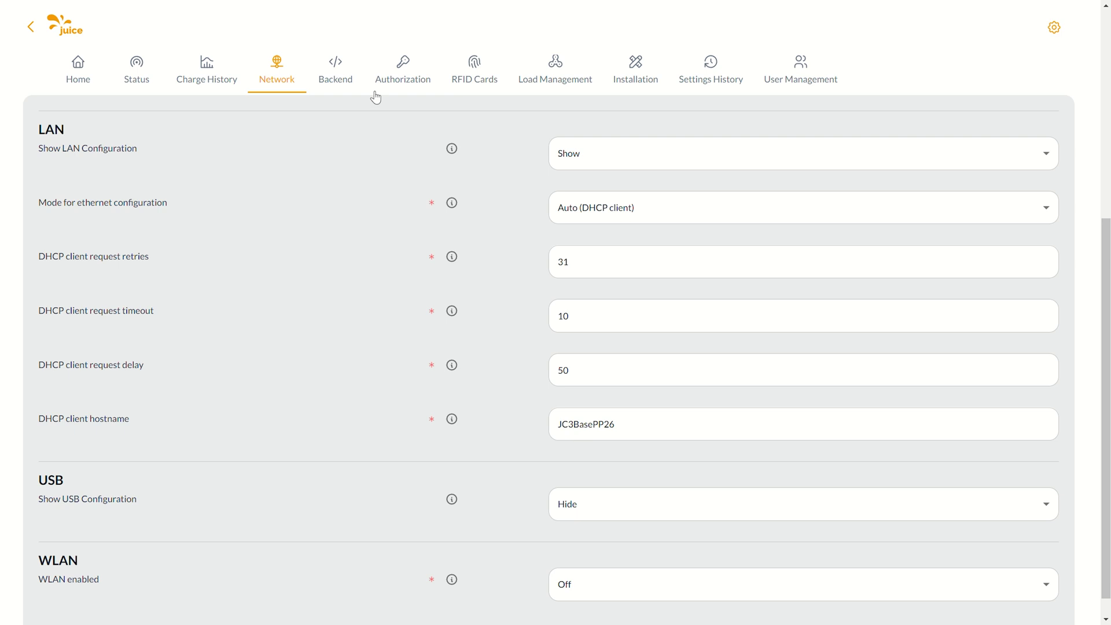
Keep the Backend connection type on Ethernet and move to the Authorization page
{"action": "left_click", "coordinate": [341, 73]}
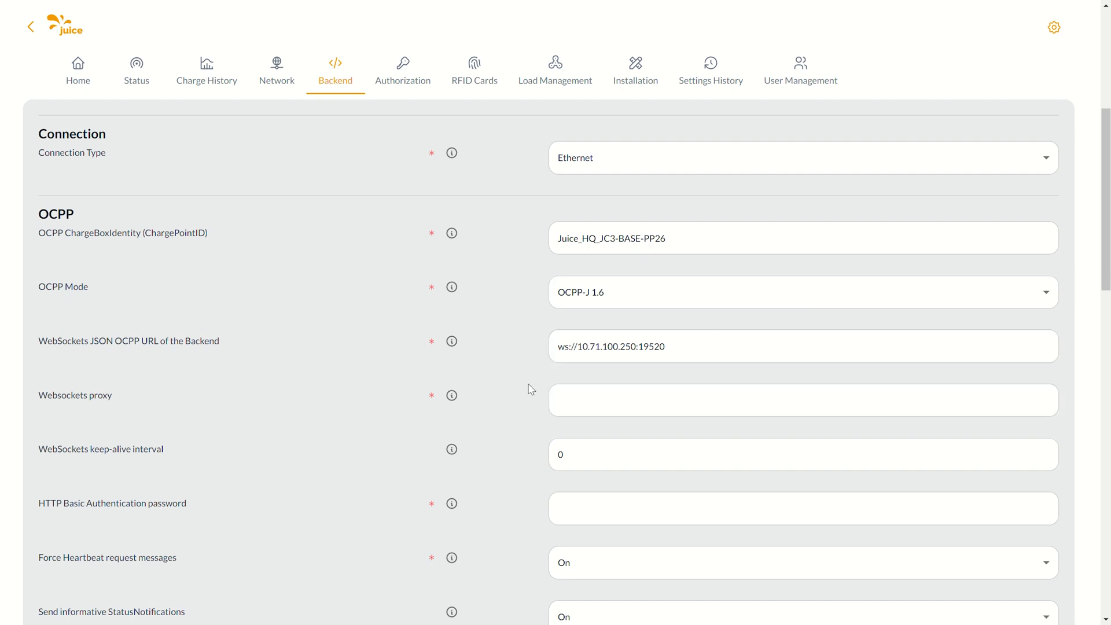
{"action": "left_click", "coordinate": [631, 165]}
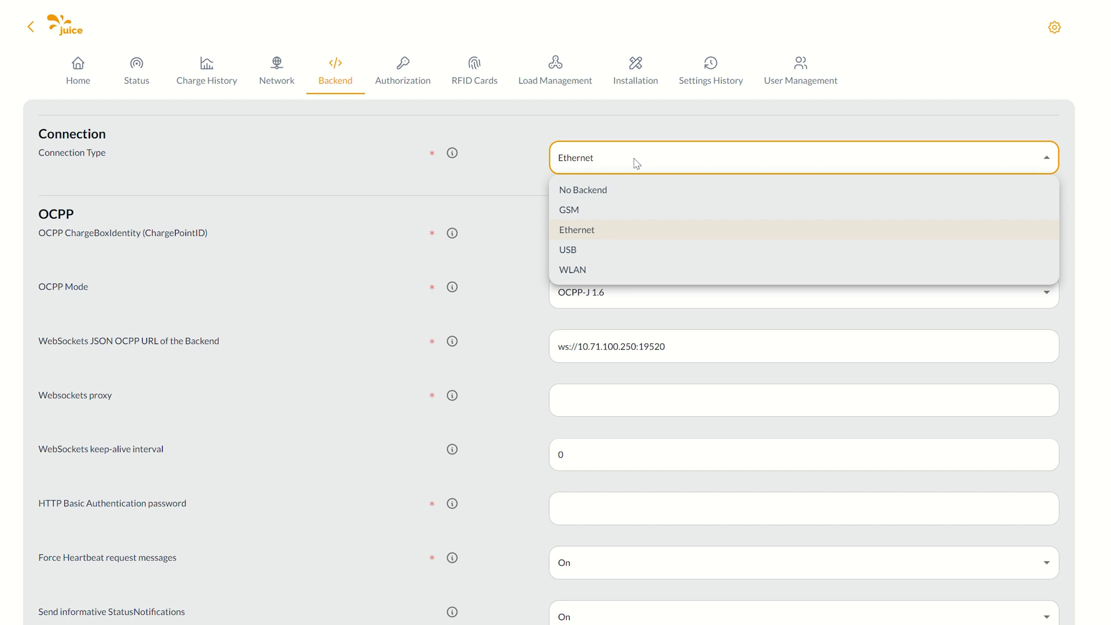
{"action": "left_click", "coordinate": [637, 164]}
{"action": "left_click", "coordinate": [422, 81]}
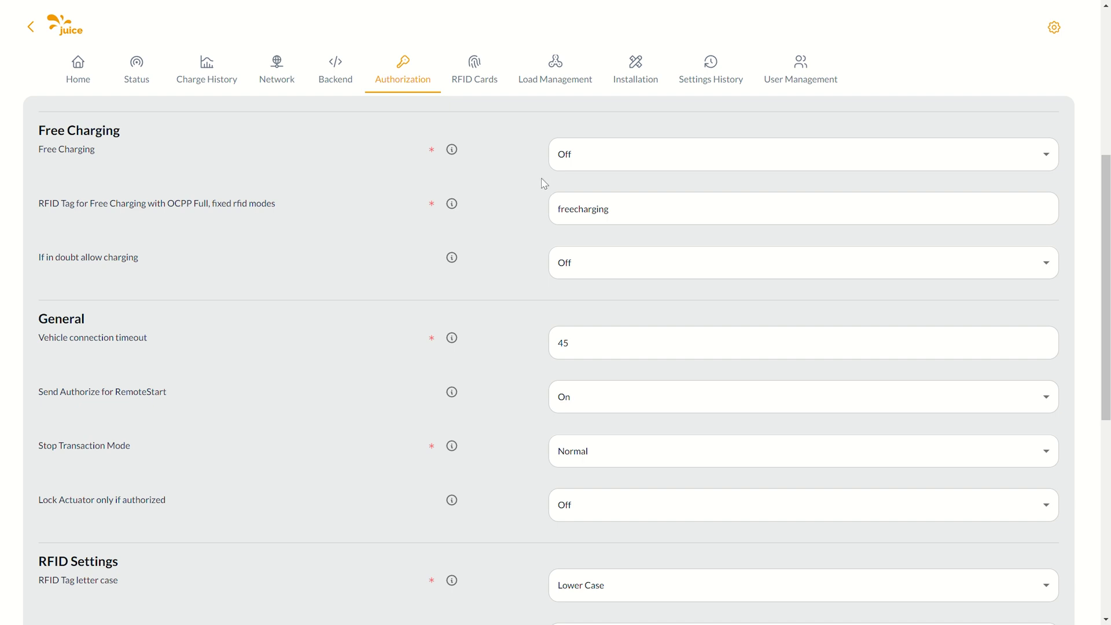
{"action": "left_click", "coordinate": [620, 168]}
{"action": "left_click", "coordinate": [627, 215]}
{"action": "scroll", "coordinate": [541, 330], "scroll_direction": "down", "scroll_amount": 2}
{"action": "scroll", "coordinate": [543, 336], "scroll_direction": "down", "scroll_amount": 1}
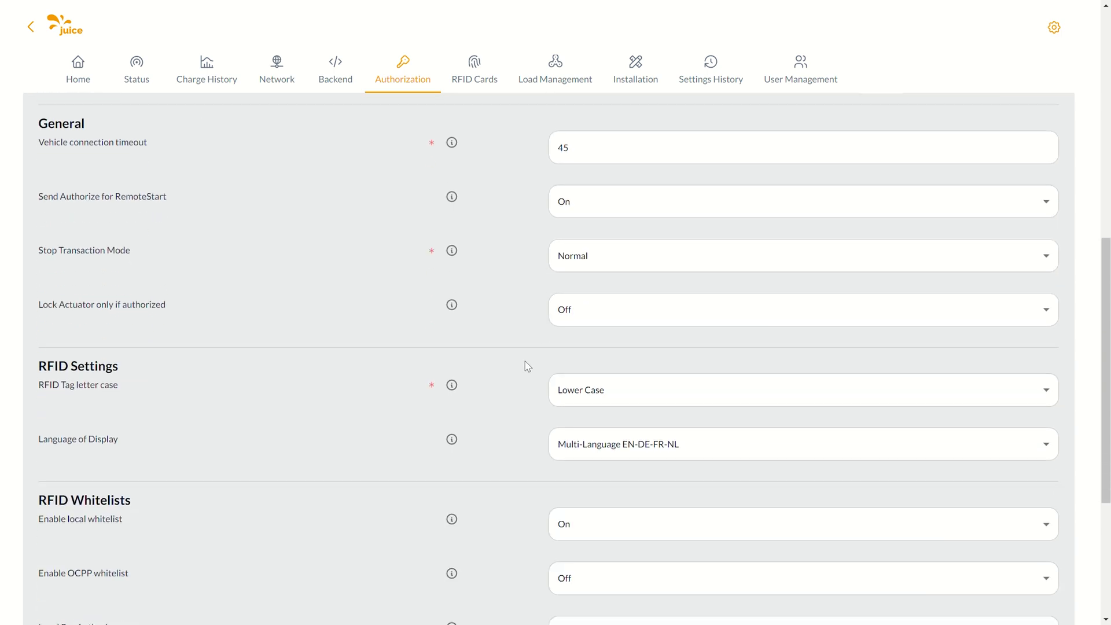
{"action": "scroll", "coordinate": [525, 366], "scroll_direction": "down", "scroll_amount": 4}
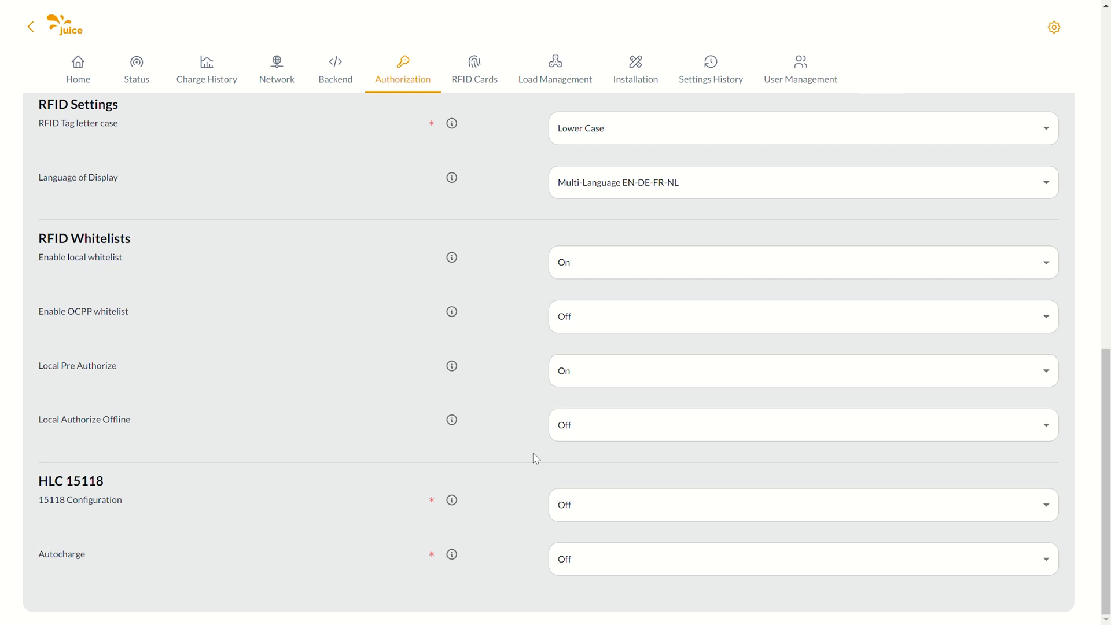
{"action": "triple_click", "coordinate": [144, 486]}
{"action": "left_click", "coordinate": [149, 488]}
{"action": "left_click_drag", "start_coordinate": [40, 481], "coordinate": [223, 506]}
{"action": "left_click", "coordinate": [223, 506]}
Show PP 26's 35 stored RFID cards, backing out of adding a new tag
{"action": "left_click", "coordinate": [490, 75]}
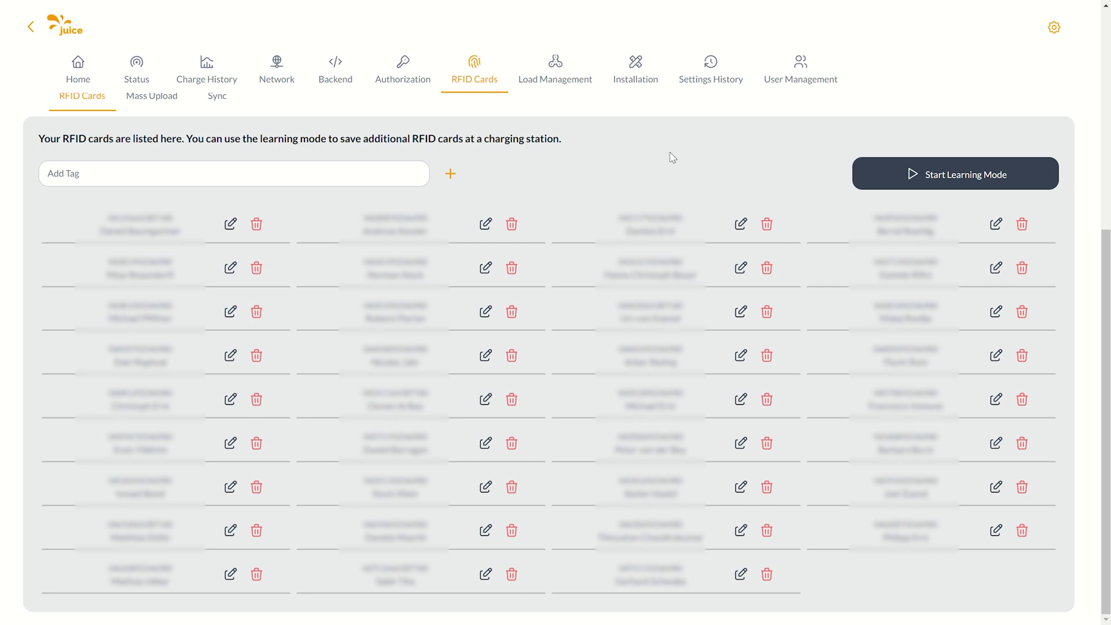
{"action": "left_click", "coordinate": [333, 187]}
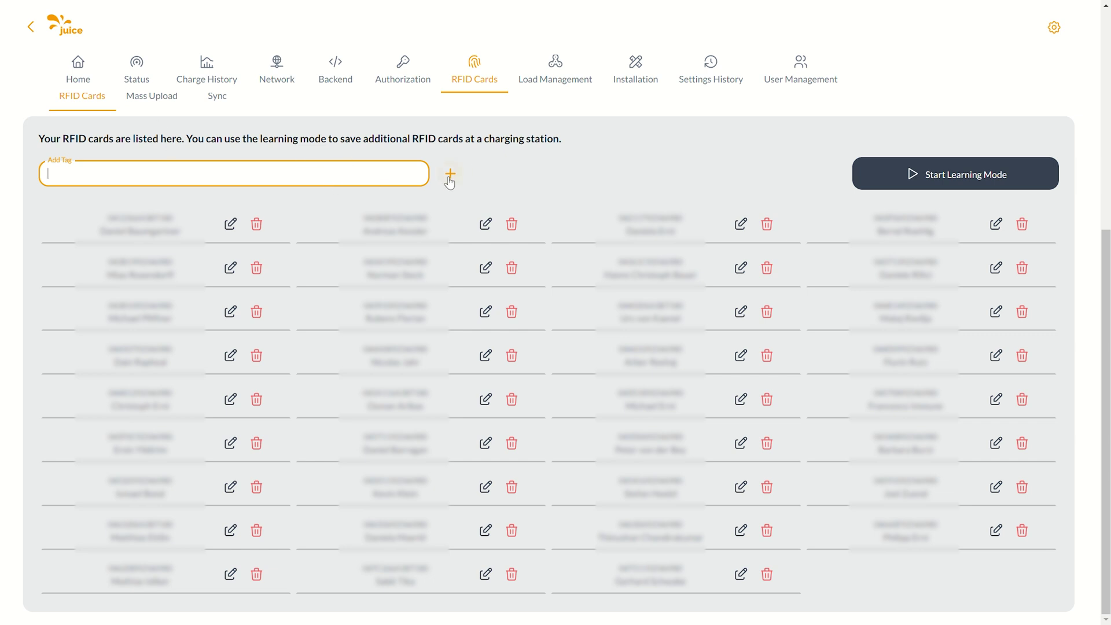
{"action": "left_click", "coordinate": [655, 175]}
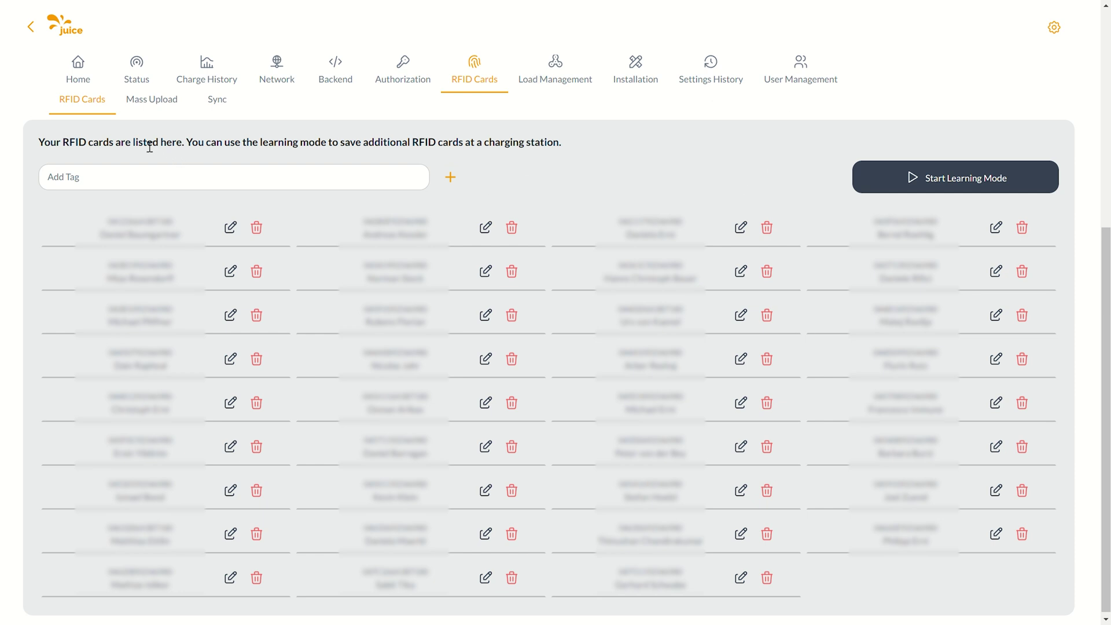
In the Mass Upload Sync wizard, select all RFID cards and target PP 24 and PP 18
{"action": "left_click", "coordinate": [152, 102]}
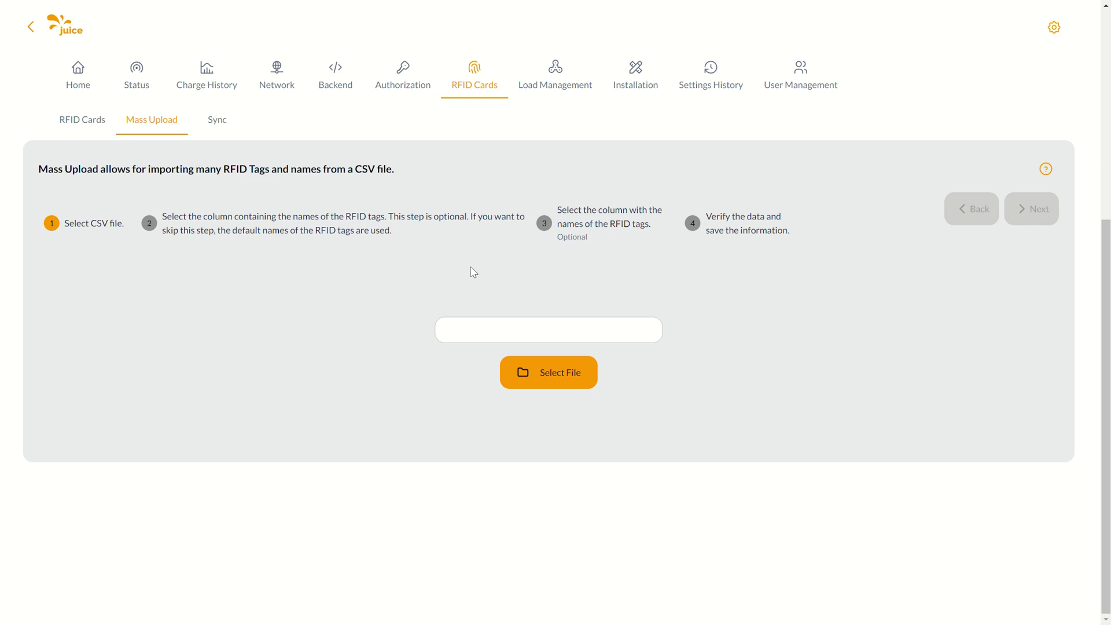
{"action": "left_click", "coordinate": [221, 124]}
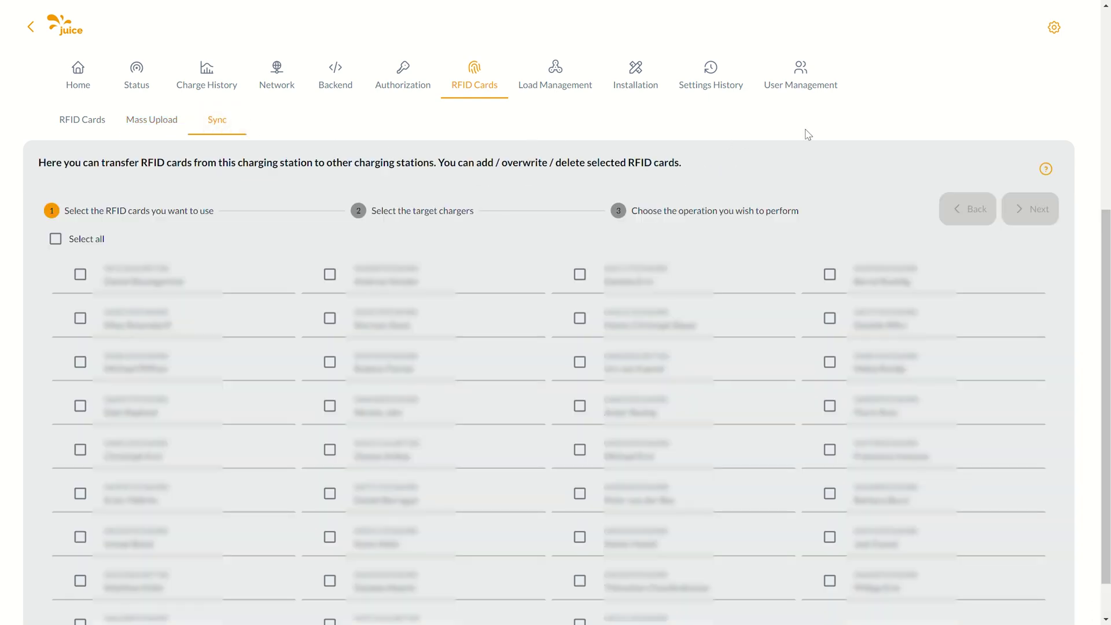
{"action": "left_click", "coordinate": [55, 239]}
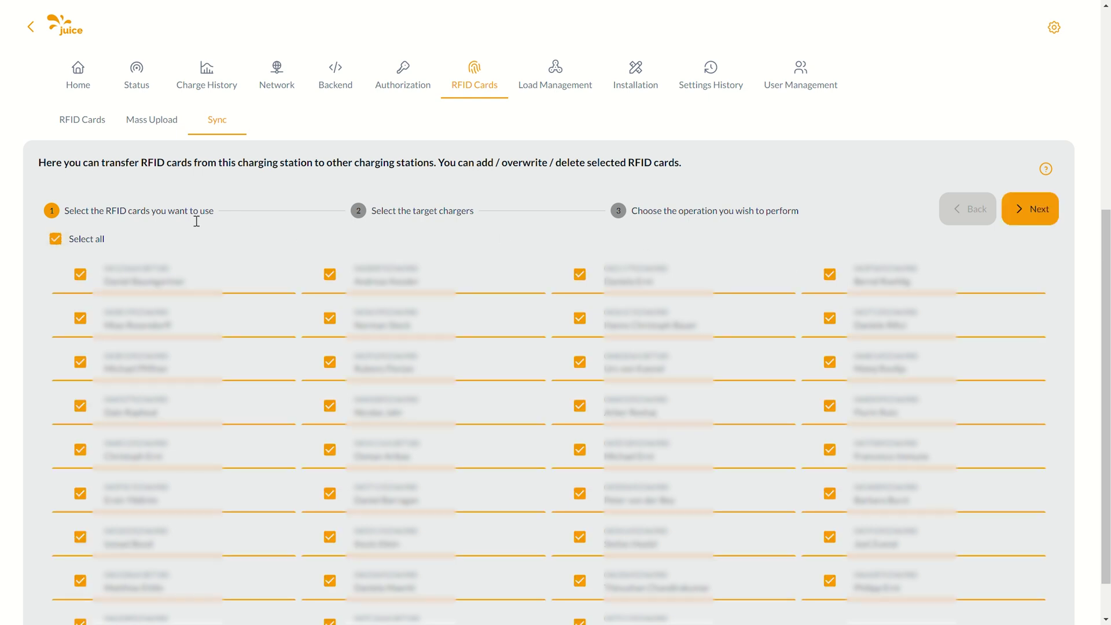
{"action": "left_click", "coordinate": [1036, 212]}
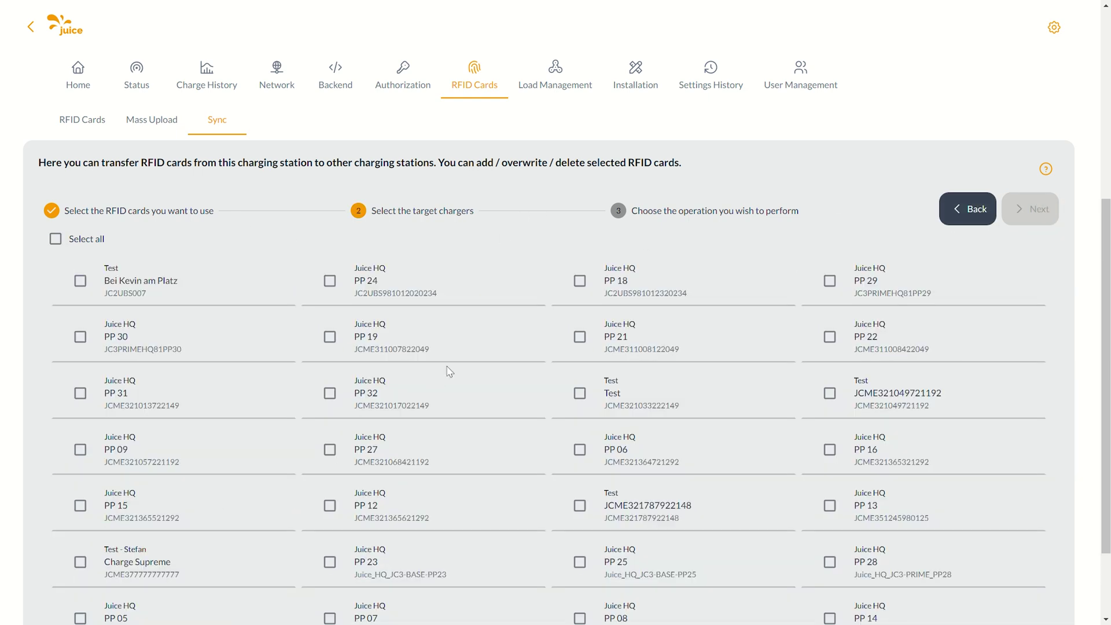
{"action": "left_click", "coordinate": [337, 295]}
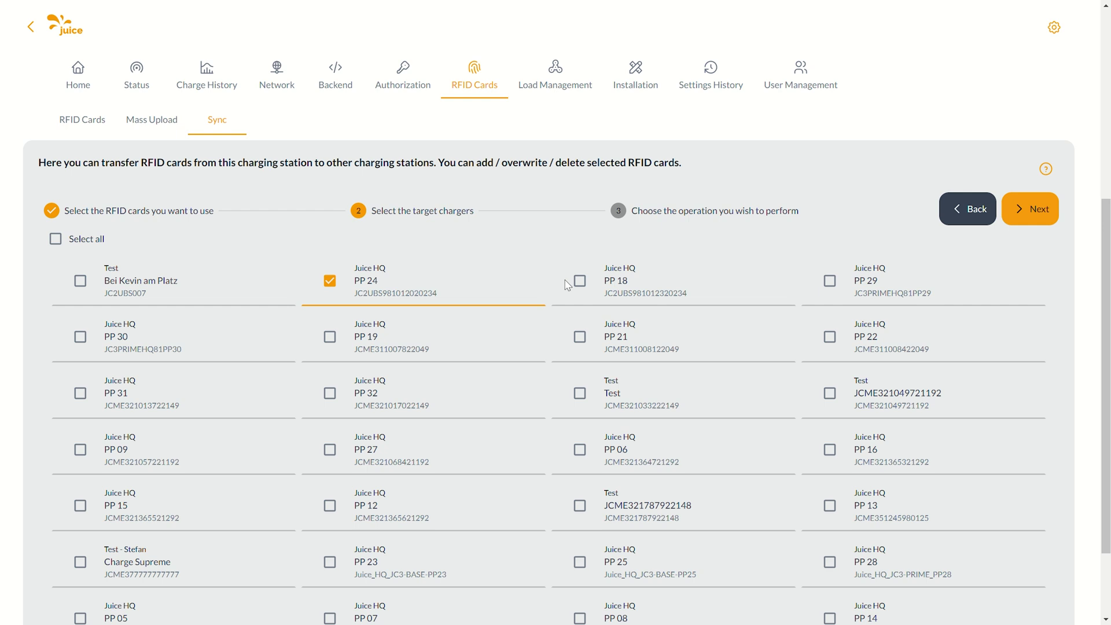
{"action": "left_click", "coordinate": [581, 283]}
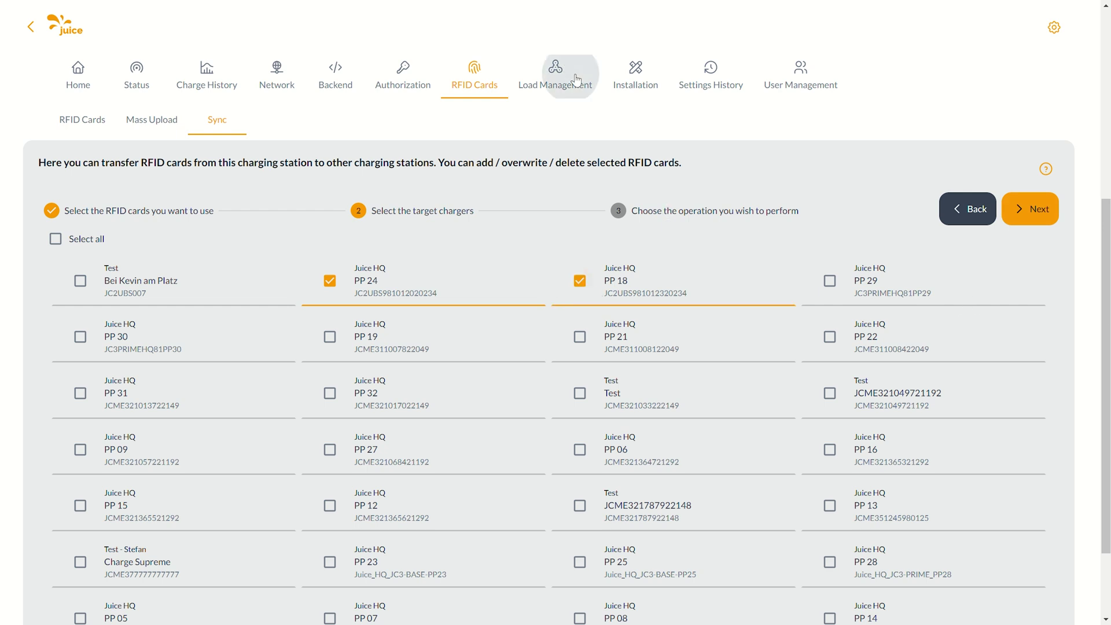
Open Load Management and review the Dynamic Load Management section
{"action": "left_click", "coordinate": [551, 85]}
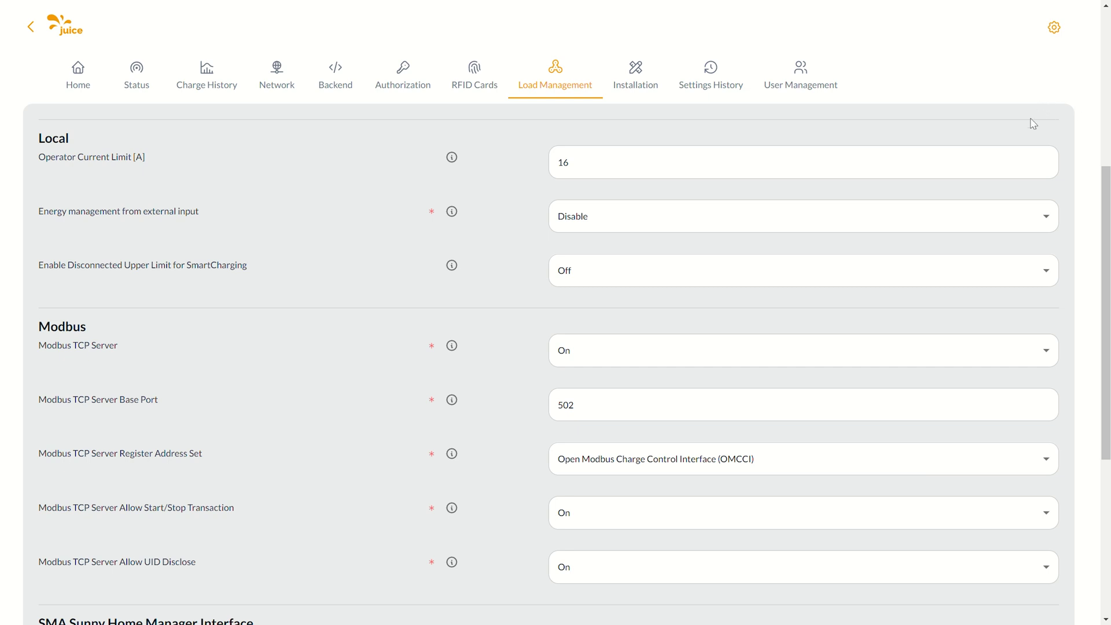
{"action": "scroll", "coordinate": [538, 199], "scroll_direction": "down", "scroll_amount": 5}
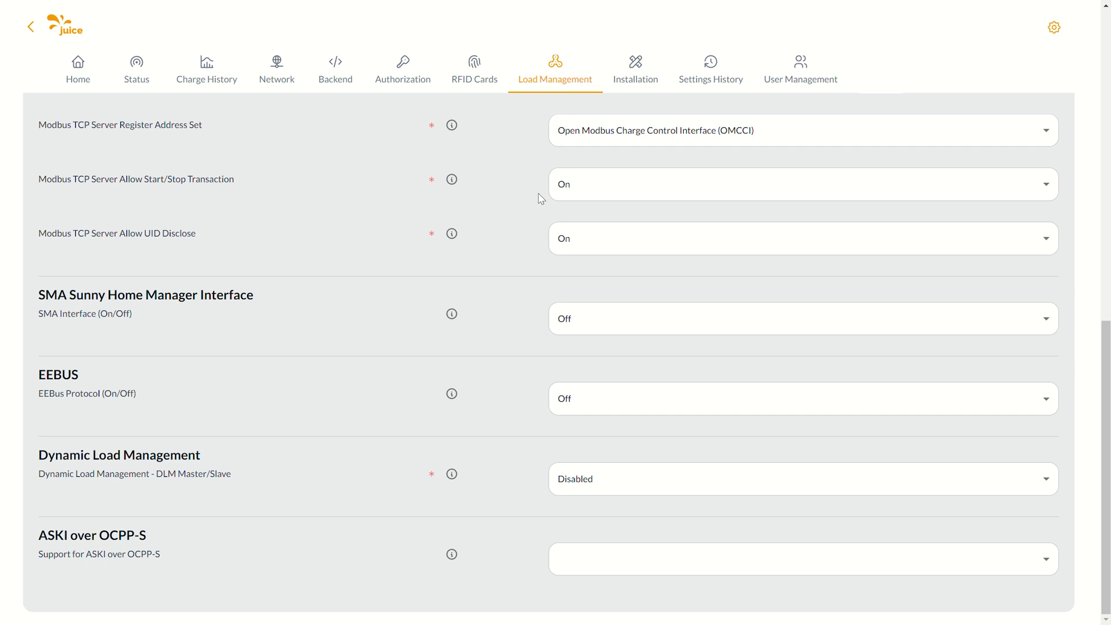
{"action": "left_click_drag", "start_coordinate": [52, 461], "coordinate": [179, 457]}
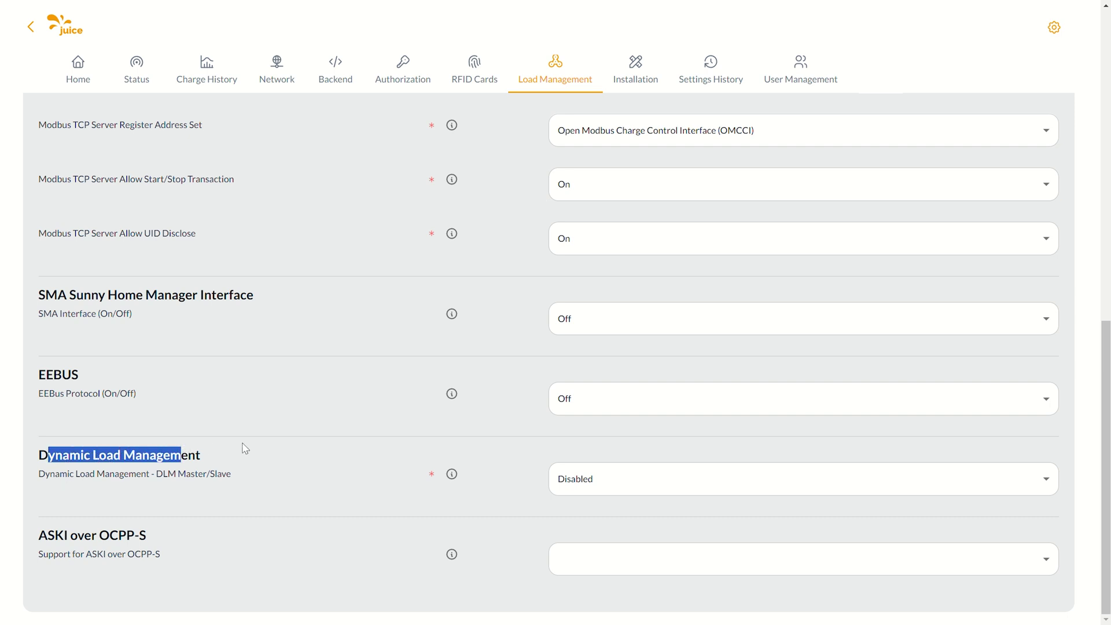
{"action": "left_click", "coordinate": [252, 451]}
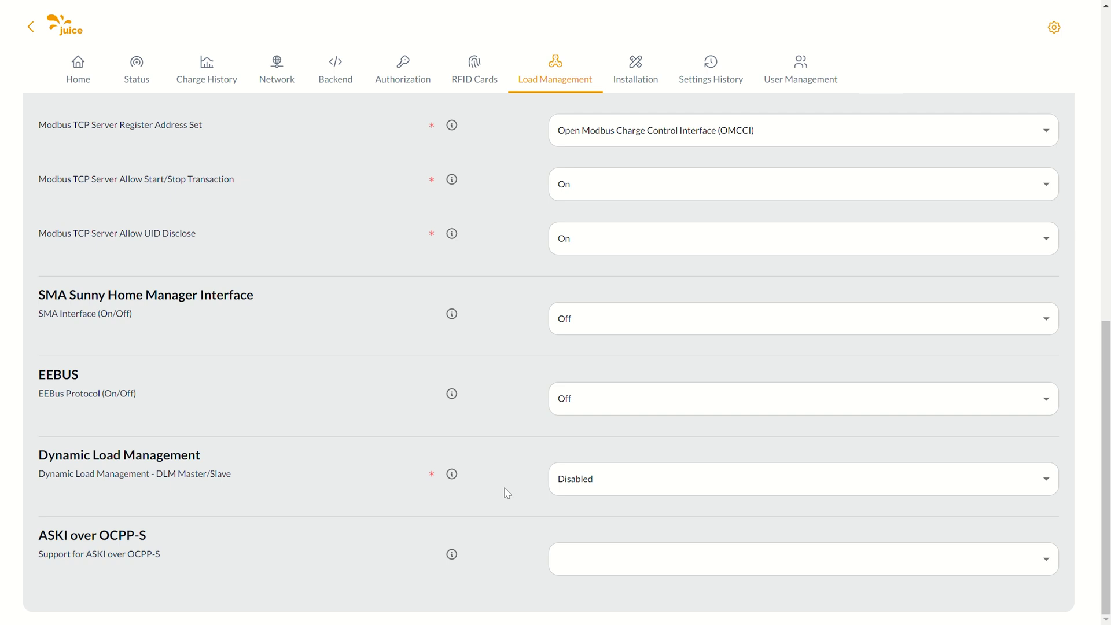
{"action": "scroll", "coordinate": [507, 492], "scroll_direction": "up", "scroll_amount": 5}
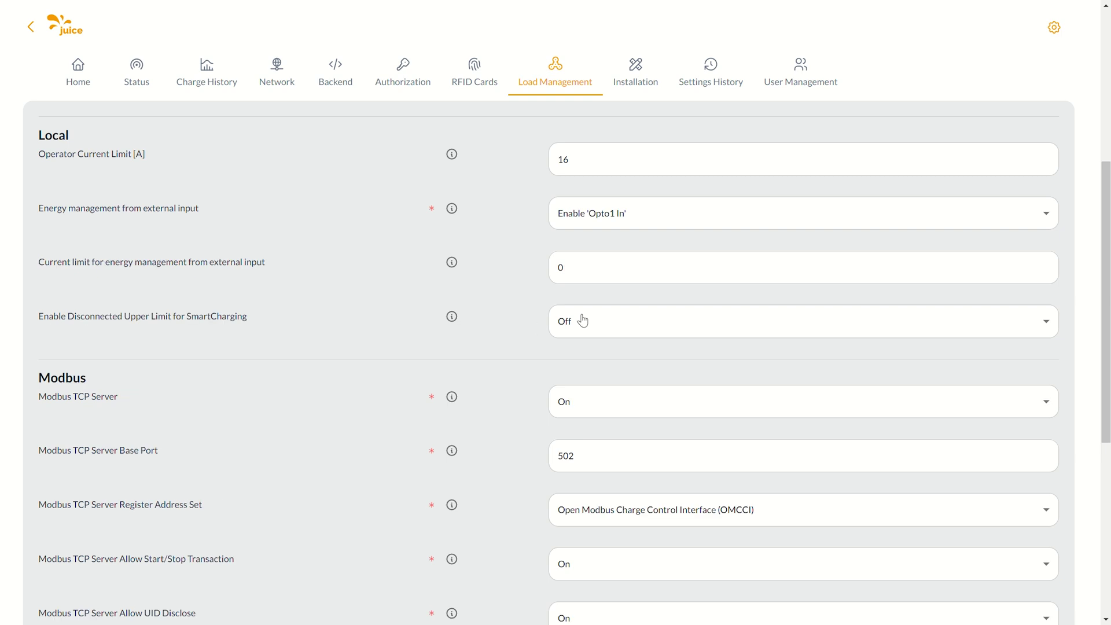
Try the disconnected SmartCharging upper limit (value 16), leaving it Off
{"action": "left_click", "coordinate": [630, 327]}
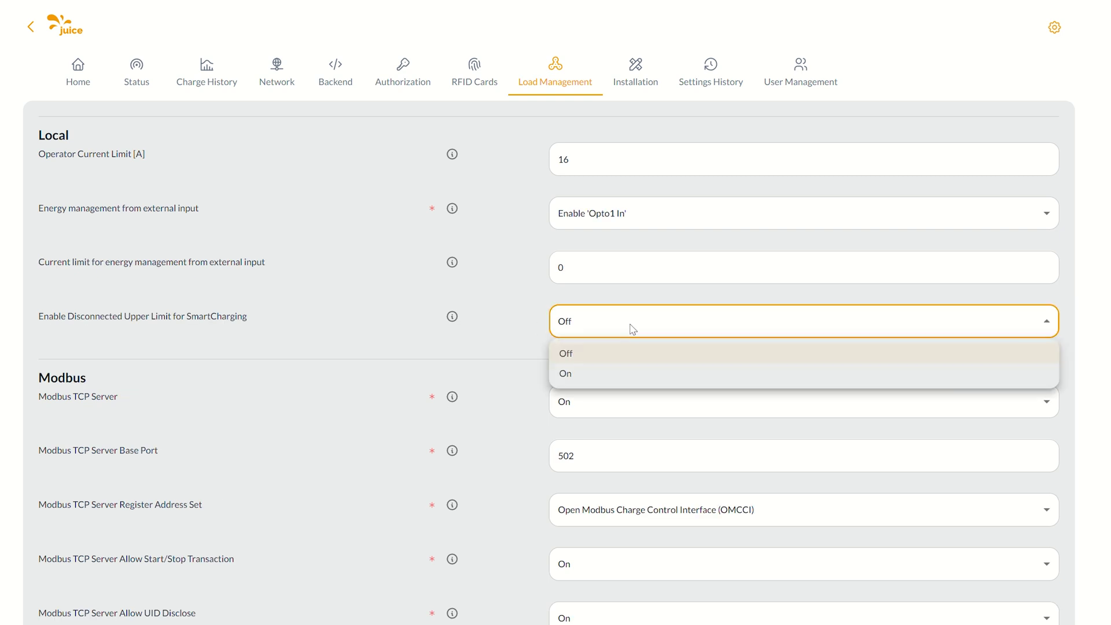
{"action": "left_click", "coordinate": [635, 374]}
{"action": "left_click_drag", "start_coordinate": [643, 372], "coordinate": [510, 364]}
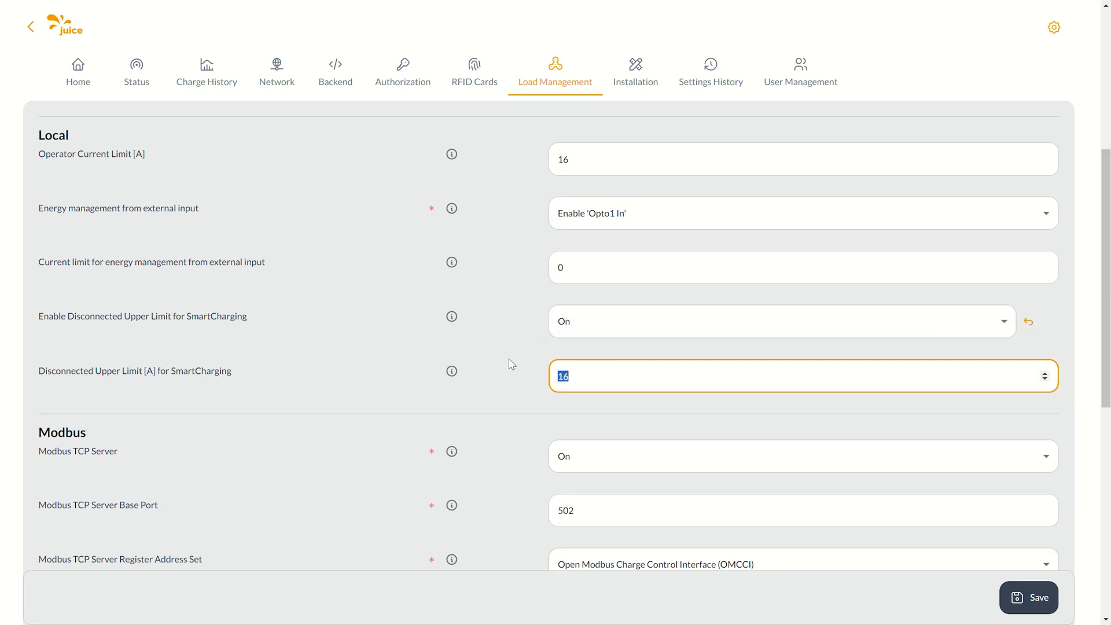
{"action": "left_click", "coordinate": [572, 399]}
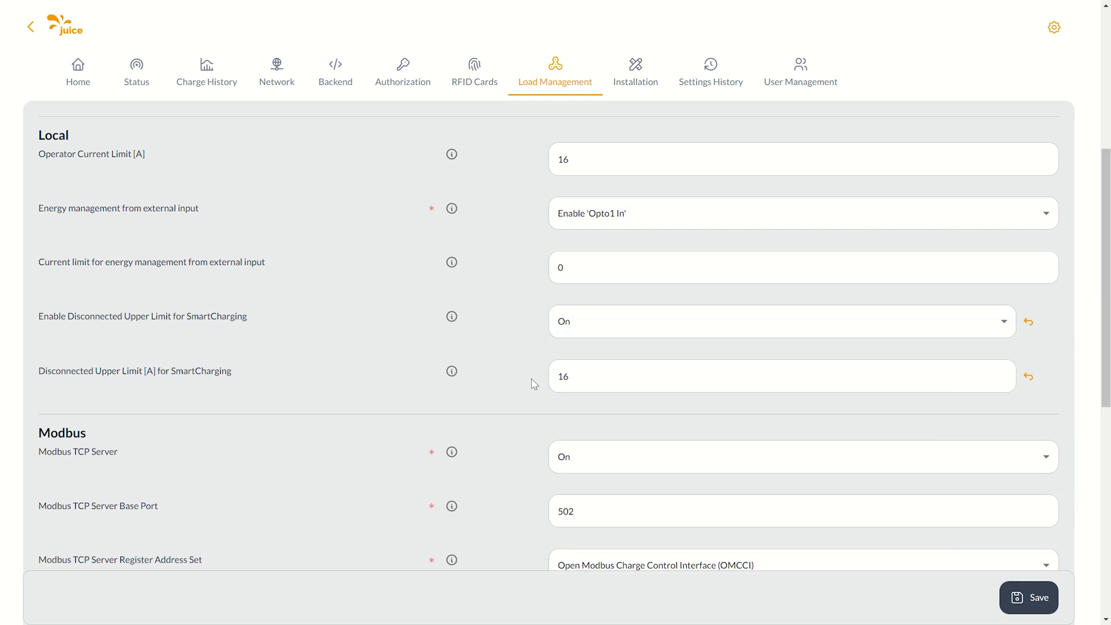
{"action": "scroll", "coordinate": [526, 256], "scroll_direction": "down", "scroll_amount": 3}
{"action": "scroll", "coordinate": [526, 251], "scroll_direction": "up", "scroll_amount": 2}
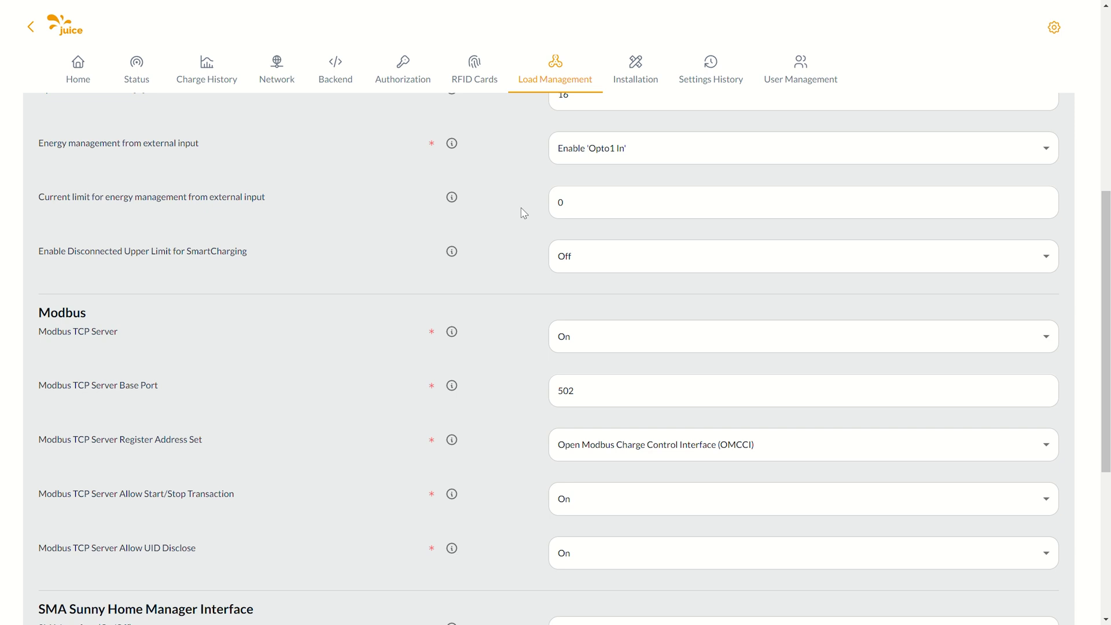
{"action": "scroll", "coordinate": [523, 209], "scroll_direction": "down", "scroll_amount": 5}
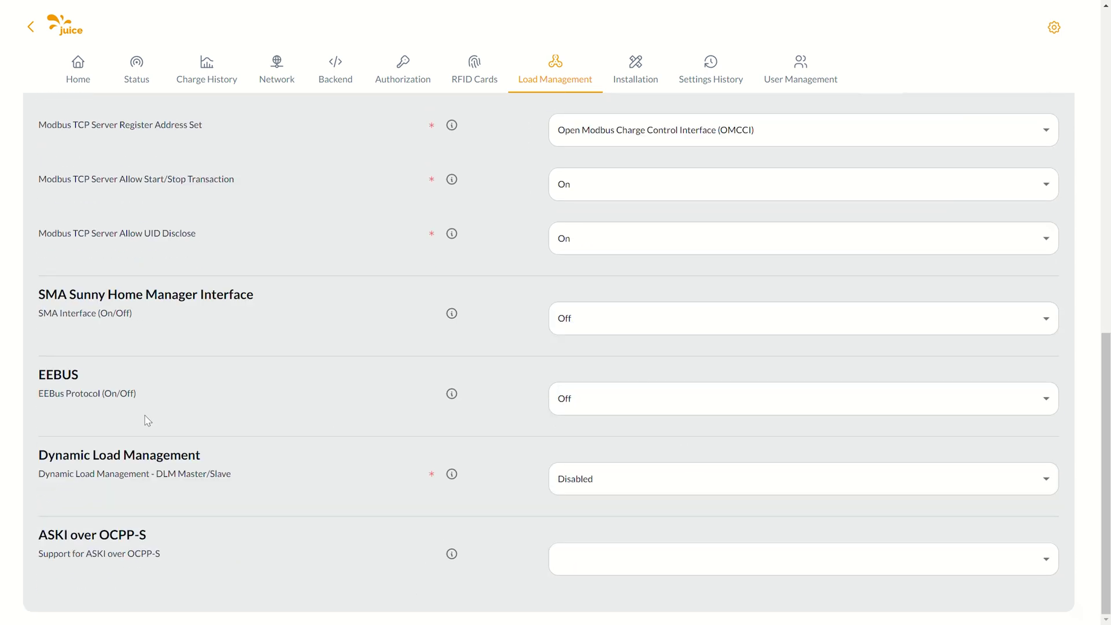
Set PP 26's DLM mode to DLM Master (With internal DLM-Slave), keeping DLM Network Id 1
{"action": "left_click_drag", "start_coordinate": [39, 454], "coordinate": [204, 462]}
{"action": "left_click", "coordinate": [300, 487]}
{"action": "left_click", "coordinate": [657, 492]}
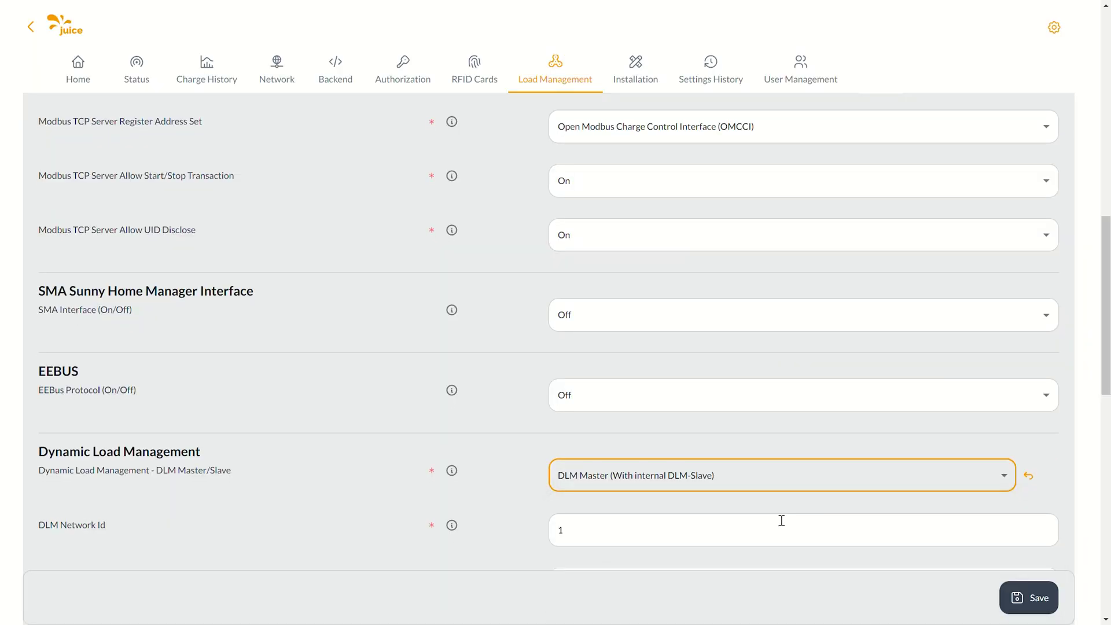
{"action": "scroll", "coordinate": [513, 303], "scroll_direction": "down", "scroll_amount": 5}
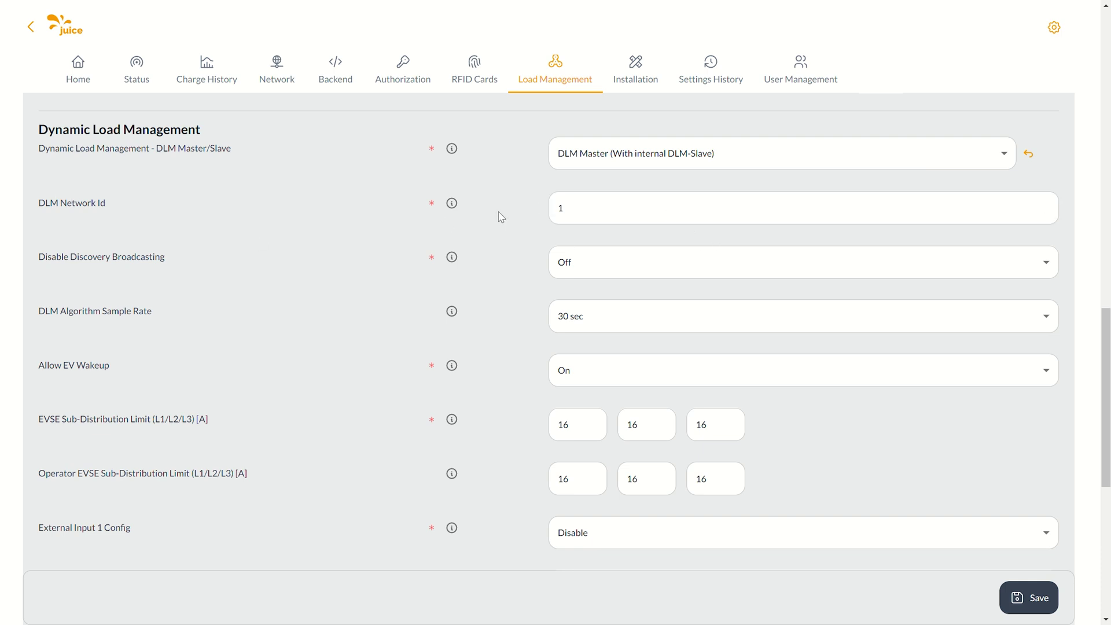
{"action": "left_click", "coordinate": [606, 210]}
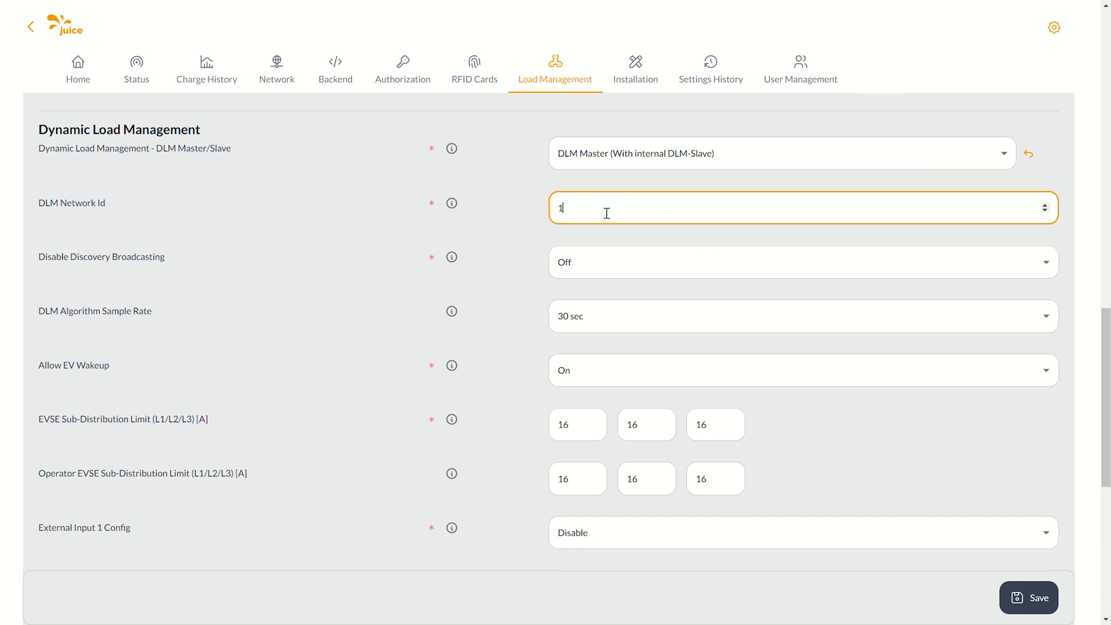
{"action": "left_click", "coordinate": [499, 212]}
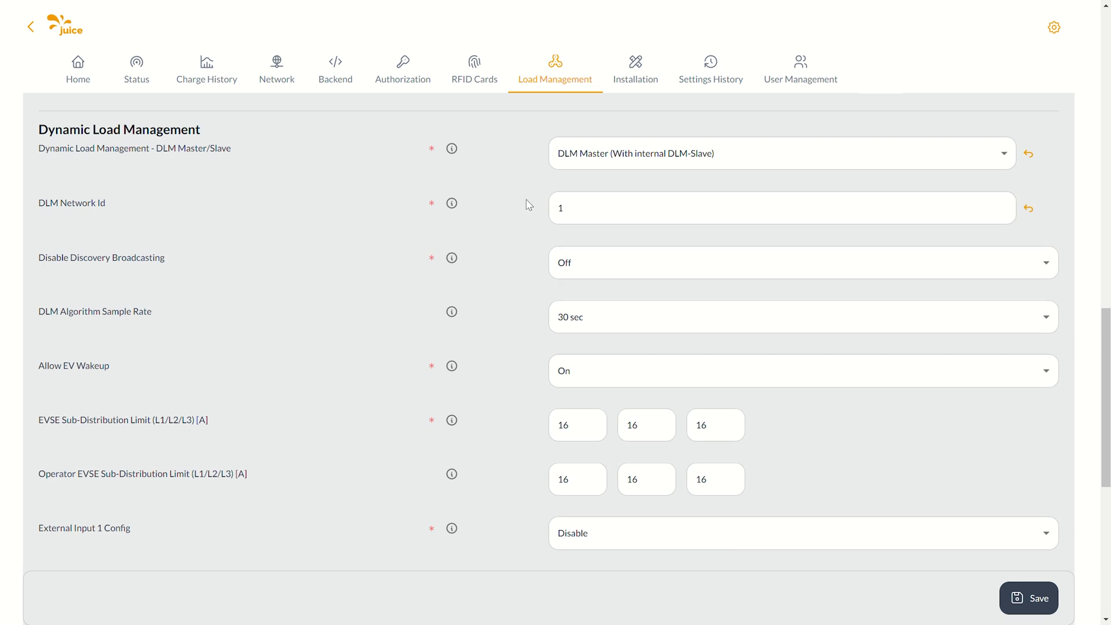
{"action": "scroll", "coordinate": [526, 207], "scroll_direction": "down", "scroll_amount": 2}
{"action": "scroll", "coordinate": [507, 221], "scroll_direction": "down", "scroll_amount": 1}
{"action": "scroll", "coordinate": [508, 221], "scroll_direction": "up", "scroll_amount": 1}
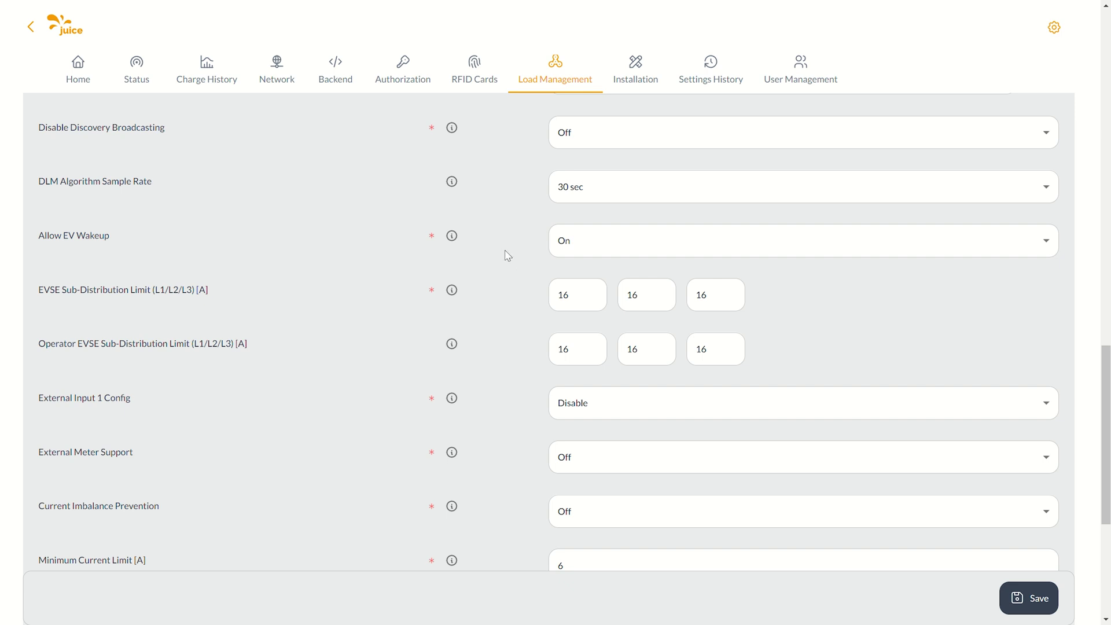
Enter 200 A as the EVSE Sub-Distribution Limit on the phases
{"action": "mouse_move", "coordinate": [454, 241]}
{"action": "double_click", "coordinate": [590, 305]}
{"action": "type", "text": "200"}
{"action": "key", "text": "Tab"}
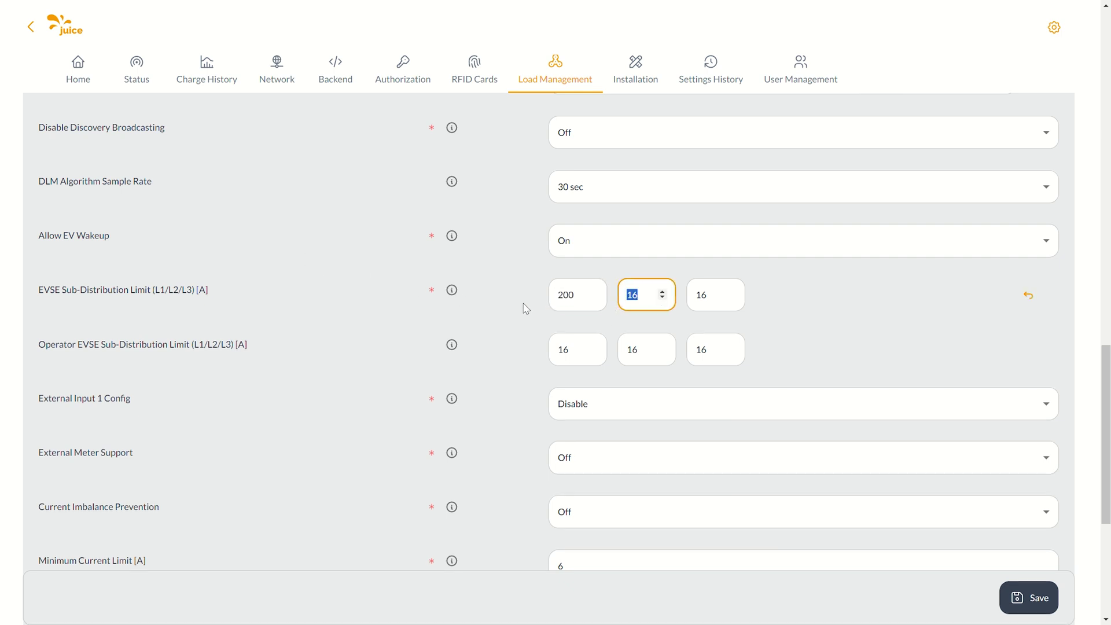
{"action": "type", "text": "200"}
{"action": "key", "text": "Tab"}
{"action": "type", "text": "200"}
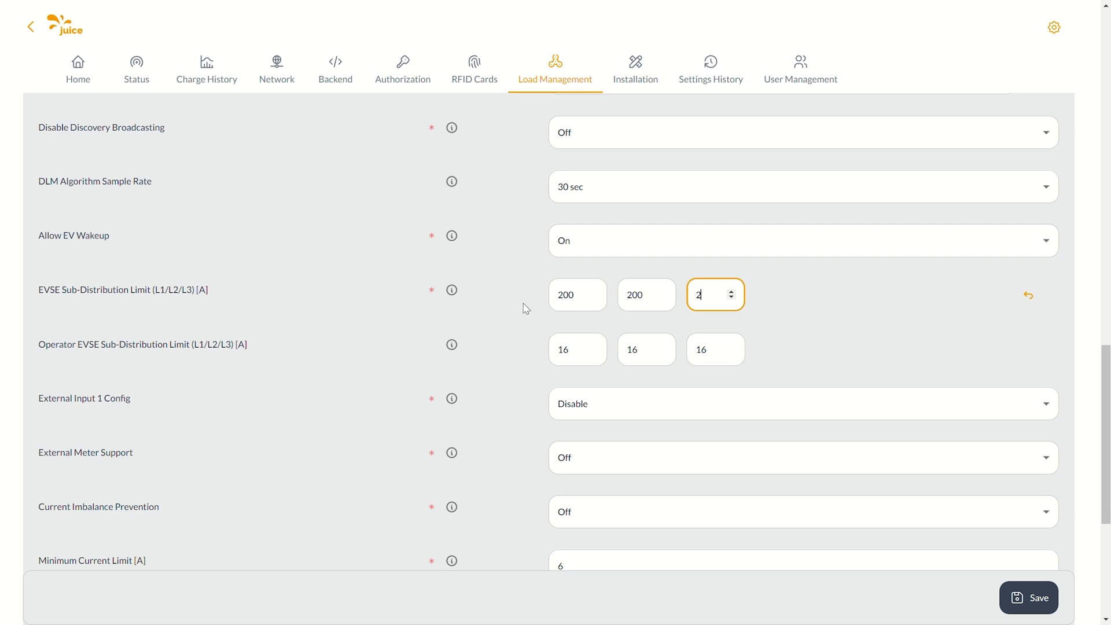
{"action": "left_click", "coordinate": [393, 350]}
{"action": "scroll", "coordinate": [394, 350], "scroll_direction": "down", "scroll_amount": 1}
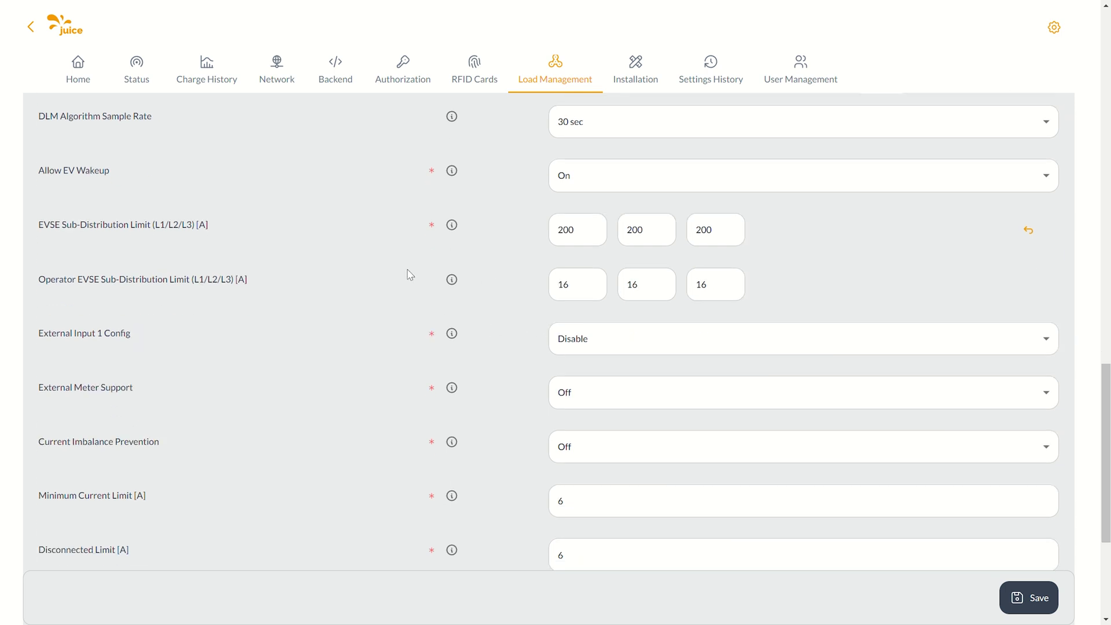
Set the Operator EVSE Sub-Distribution Limit to 32 A on L1, L2 and L3
{"action": "mouse_move", "coordinate": [454, 284]}
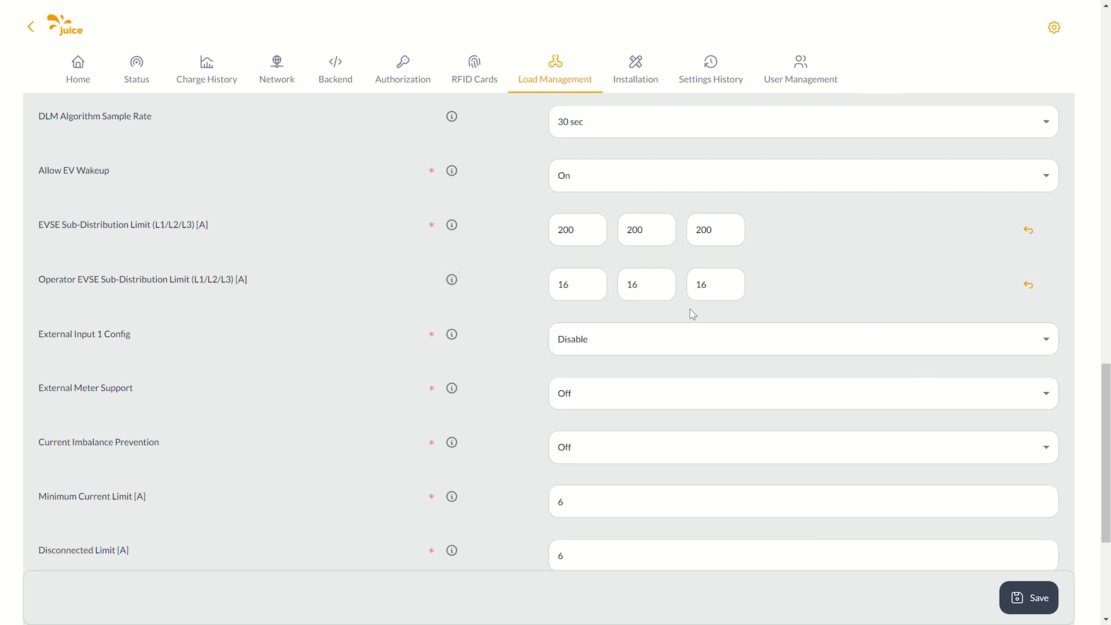
{"action": "double_click", "coordinate": [588, 290]}
{"action": "type", "text": "32"}
{"action": "double_click", "coordinate": [630, 285]}
{"action": "type", "text": "23"}
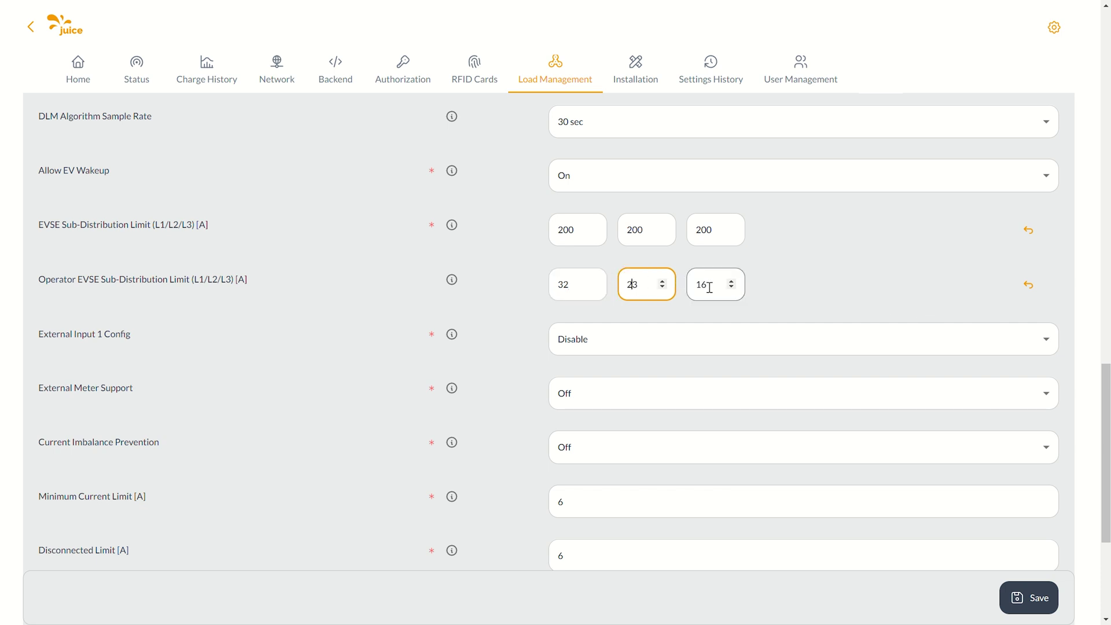
{"action": "double_click", "coordinate": [642, 287]}
{"action": "type", "text": "32"}
{"action": "double_click", "coordinate": [719, 292]}
{"action": "type", "text": "32"}
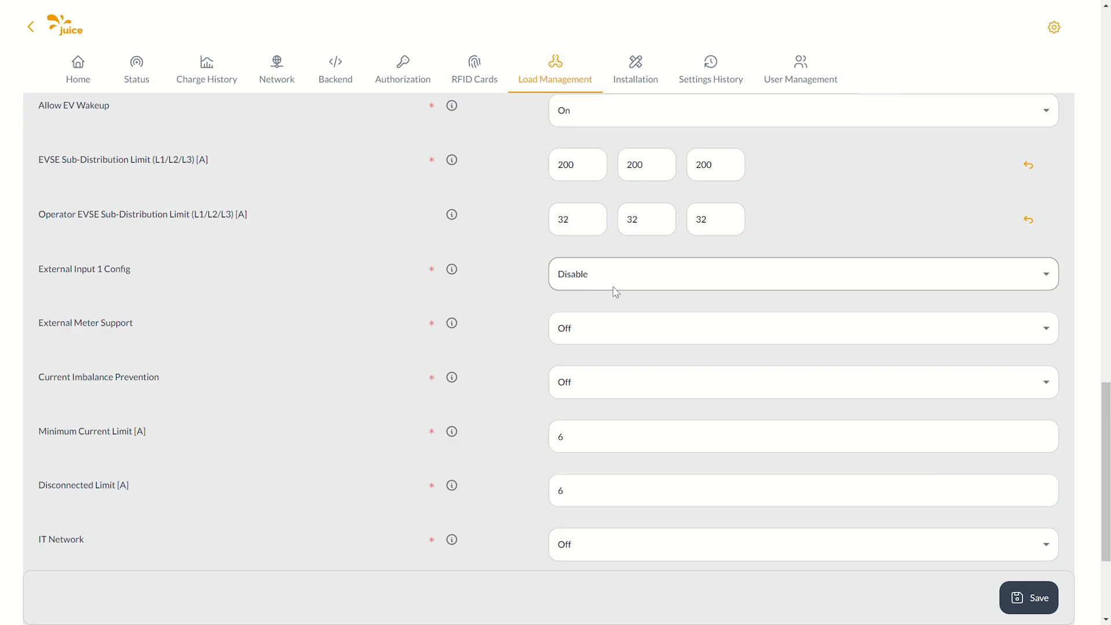
Configure External Input 1 as Enable 'Opto1 In' with Active high polarity
{"action": "left_click", "coordinate": [608, 286]}
{"action": "left_click", "coordinate": [625, 327]}
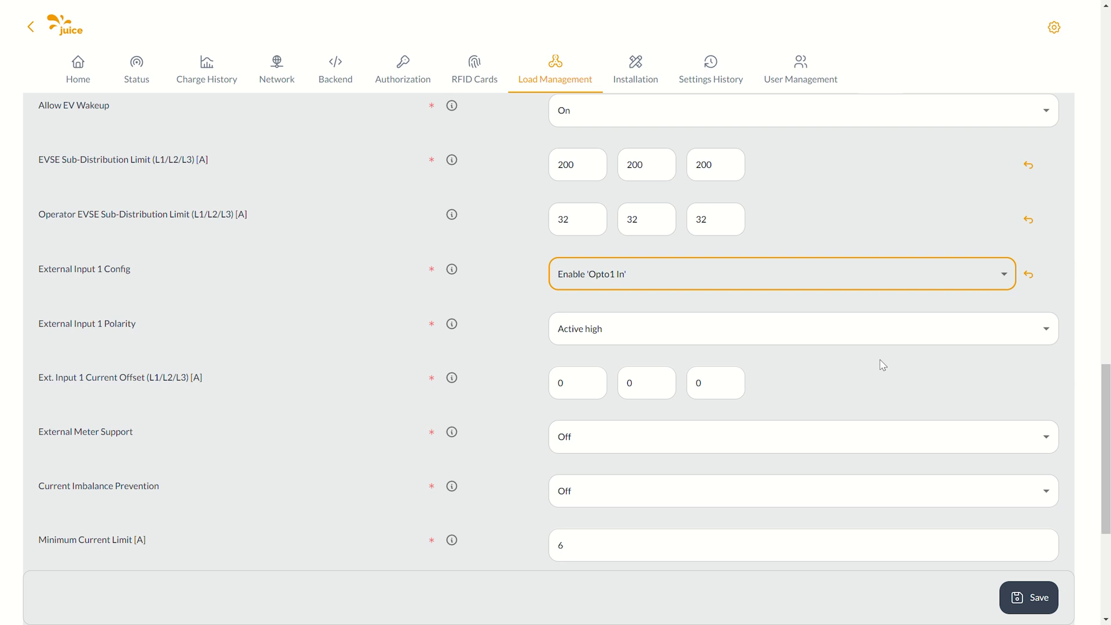
{"action": "left_click", "coordinate": [948, 379]}
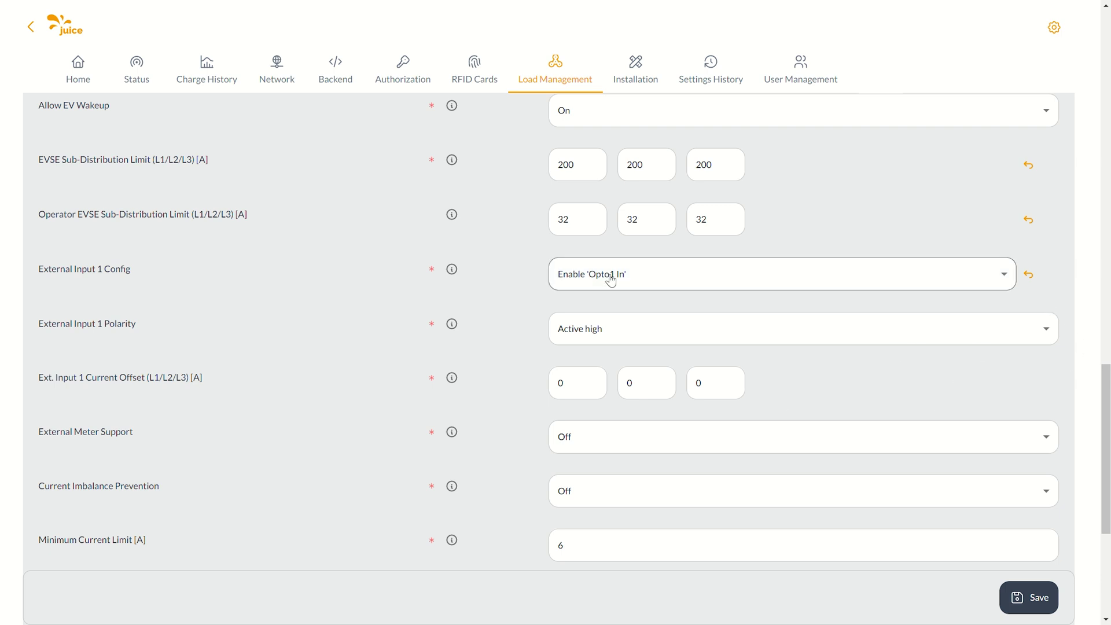
{"action": "left_click", "coordinate": [641, 328]}
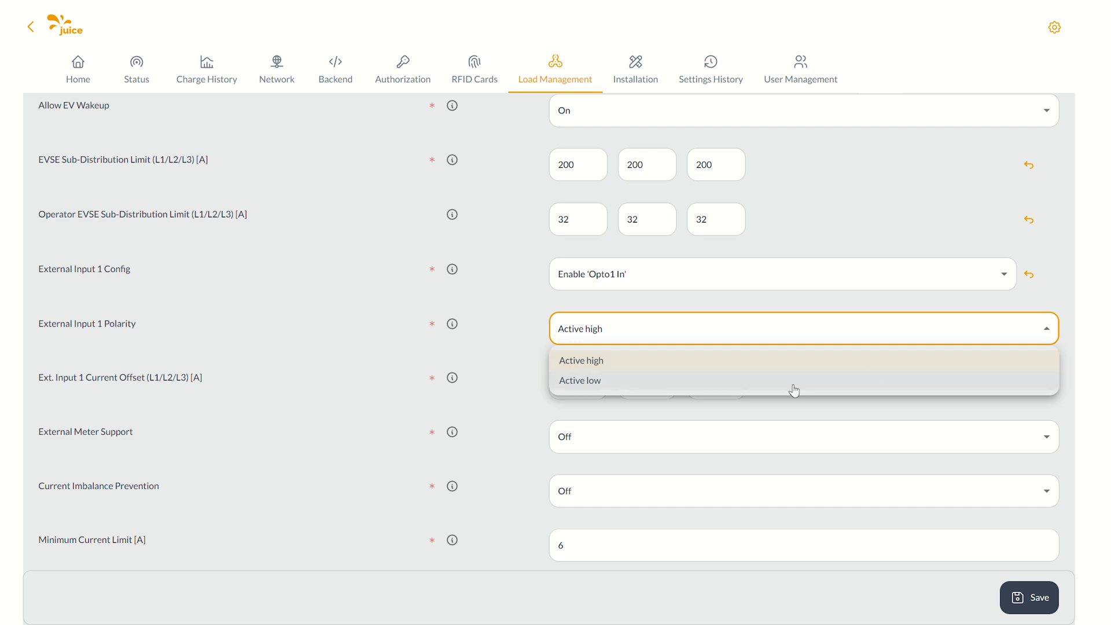
{"action": "left_click", "coordinate": [891, 349]}
{"action": "left_click", "coordinate": [918, 372]}
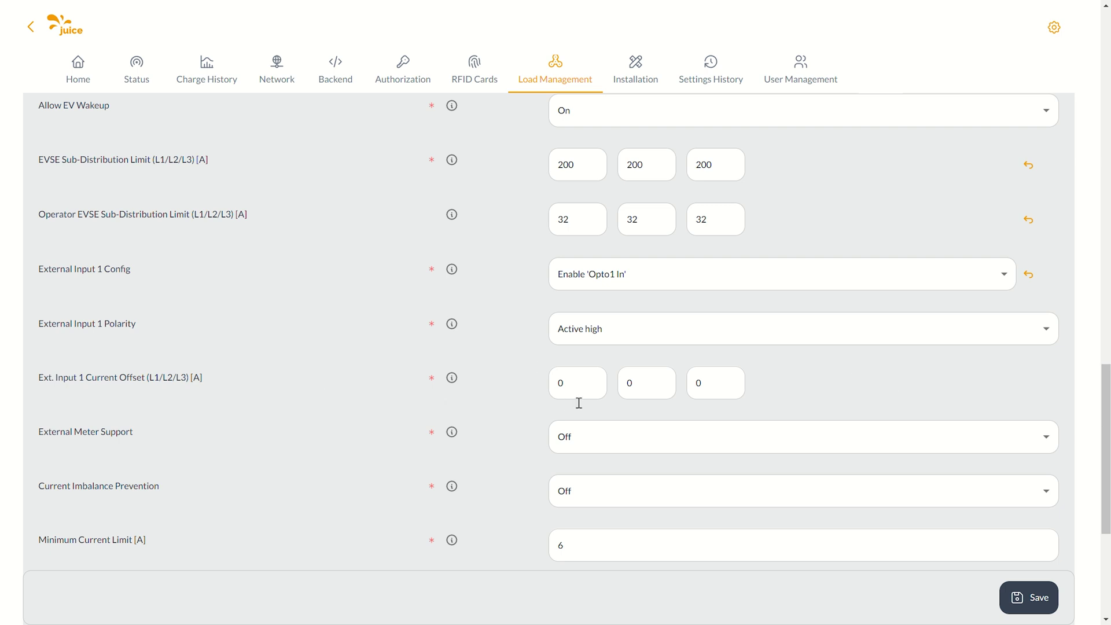
Enter a 26 A Ext. Input 1 Current Offset on L1, L2 and L3
{"action": "left_click", "coordinate": [595, 382]}
{"action": "left_click", "coordinate": [505, 410]}
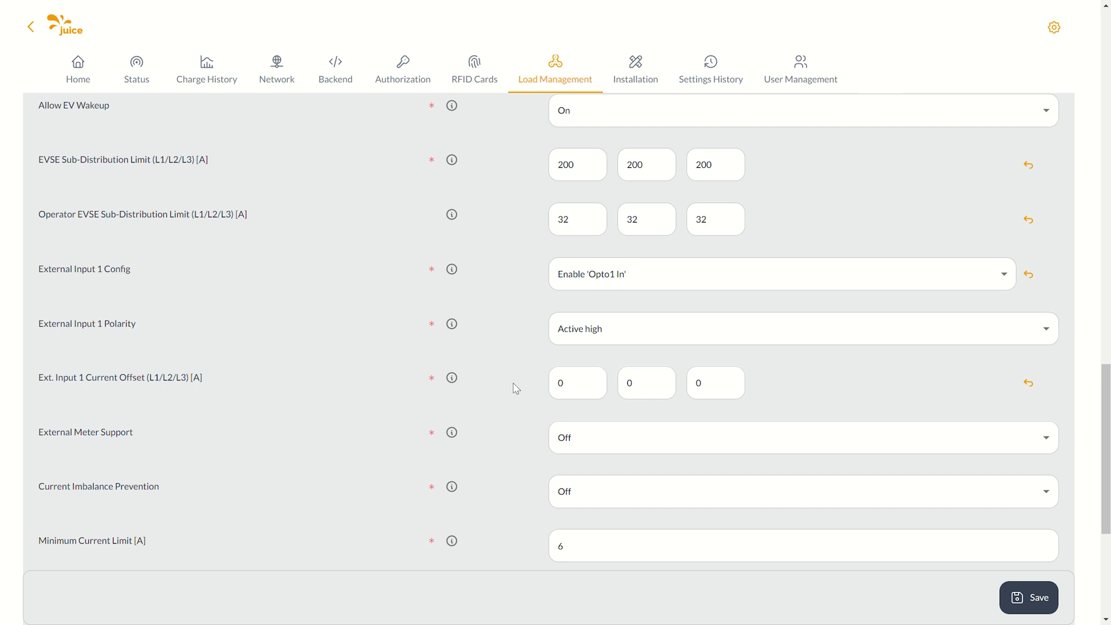
{"action": "key", "text": "Tab"}
{"action": "type", "text": "26"}
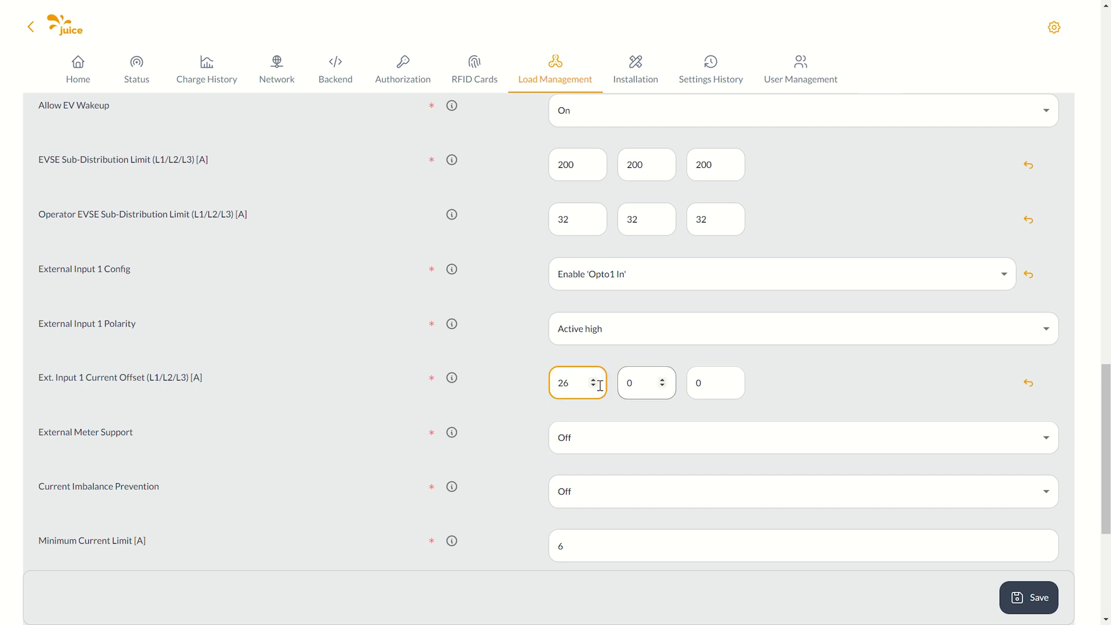
{"action": "left_click", "coordinate": [643, 397]}
{"action": "key", "text": "Delete"}
{"action": "type", "text": "3"}
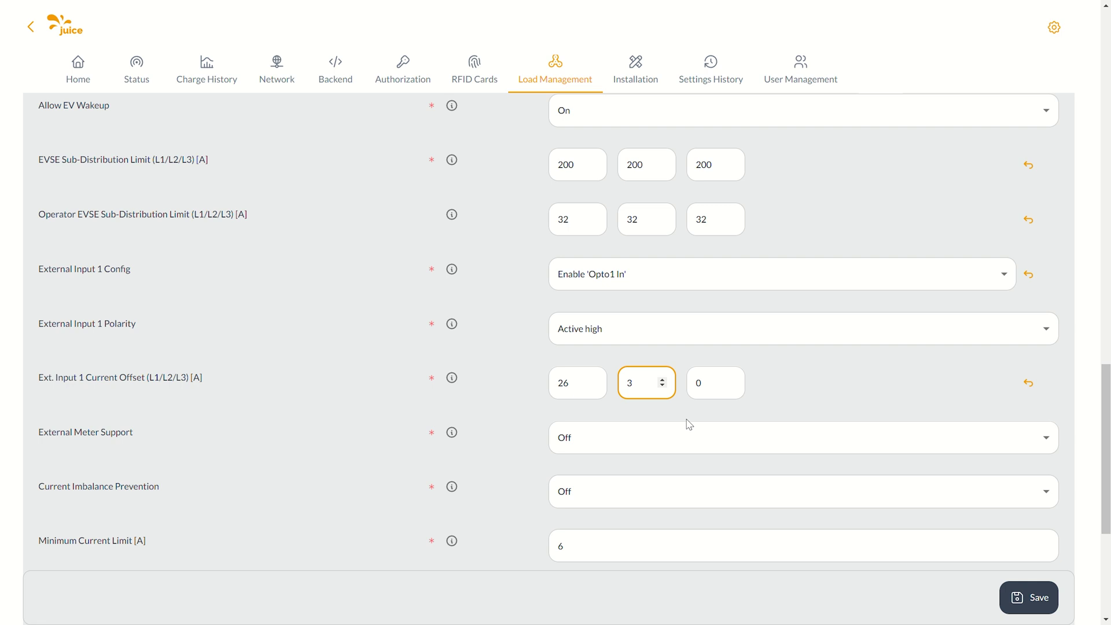
{"action": "type", "text": "6"}
{"action": "key", "text": "Tab"}
{"action": "type", "text": "26"}
{"action": "left_click", "coordinate": [804, 421]}
Switch External Meter Support to On
{"action": "scroll", "coordinate": [860, 398], "scroll_direction": "down", "scroll_amount": 1}
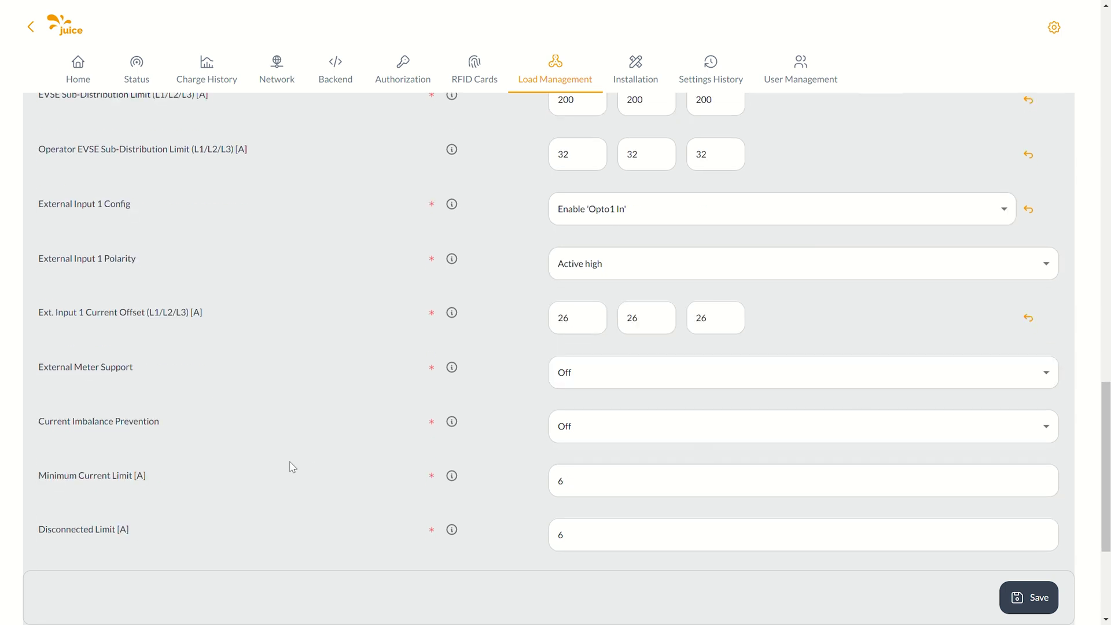
{"action": "left_click", "coordinate": [688, 384]}
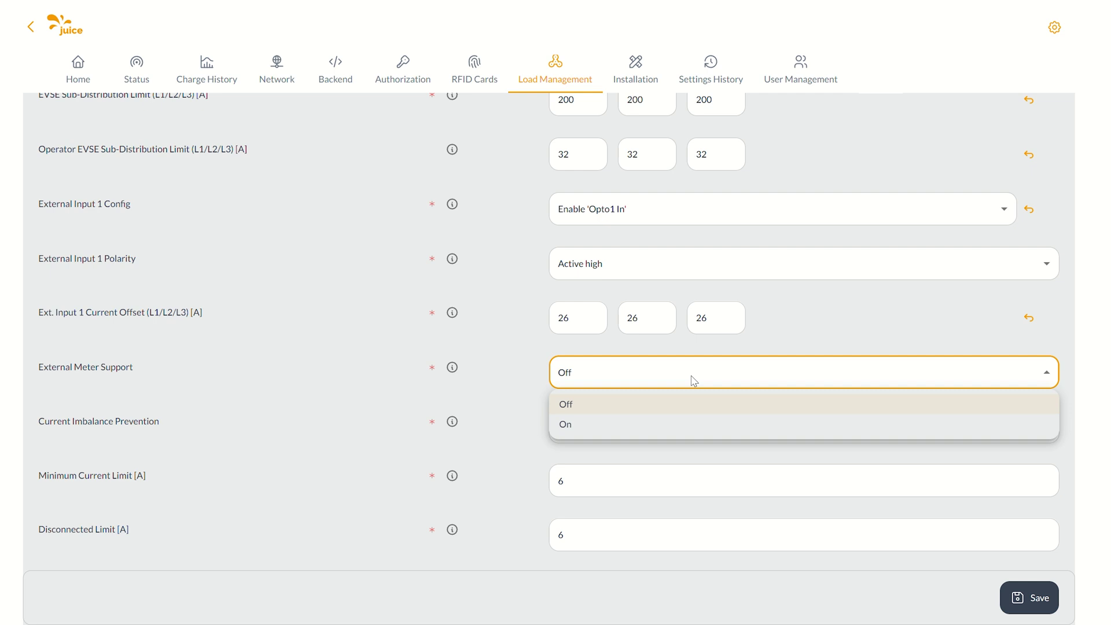
{"action": "left_click", "coordinate": [694, 381]}
{"action": "left_click", "coordinate": [501, 385]}
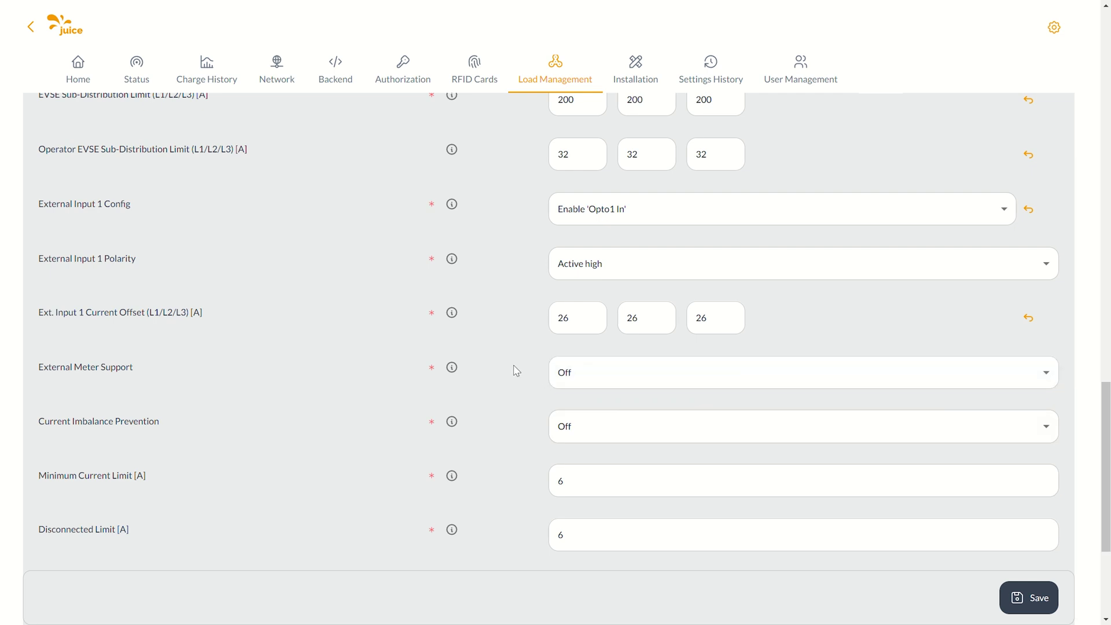
{"action": "left_click", "coordinate": [577, 374]}
{"action": "left_click", "coordinate": [588, 427]}
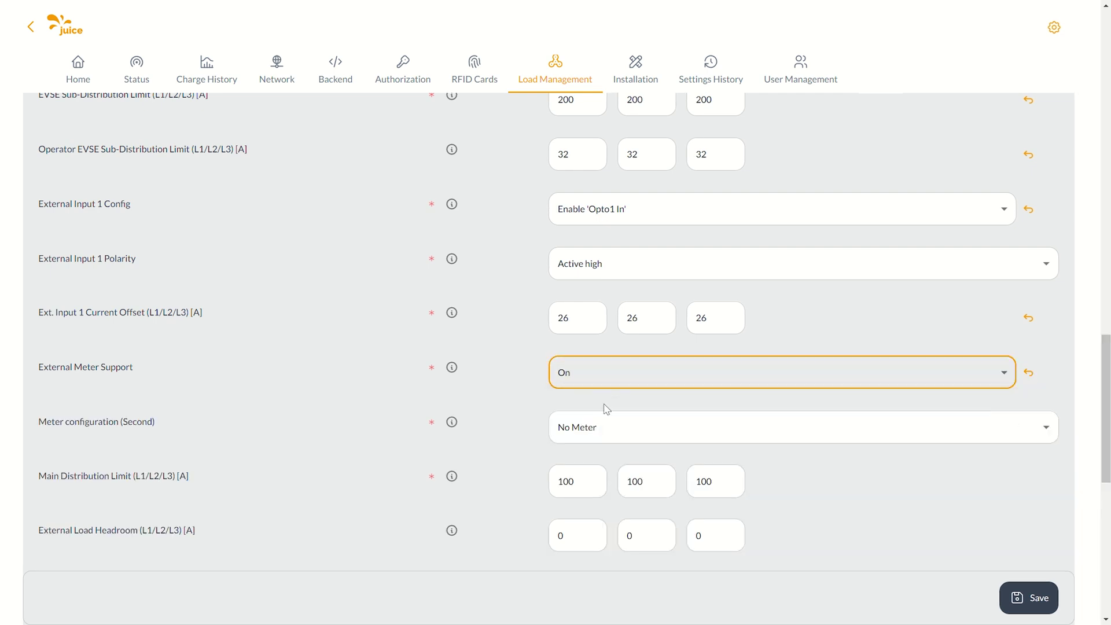
{"action": "triple_click", "coordinate": [558, 401]}
{"action": "scroll", "coordinate": [687, 384], "scroll_direction": "down", "scroll_amount": 2}
{"action": "left_click", "coordinate": [955, 409]}
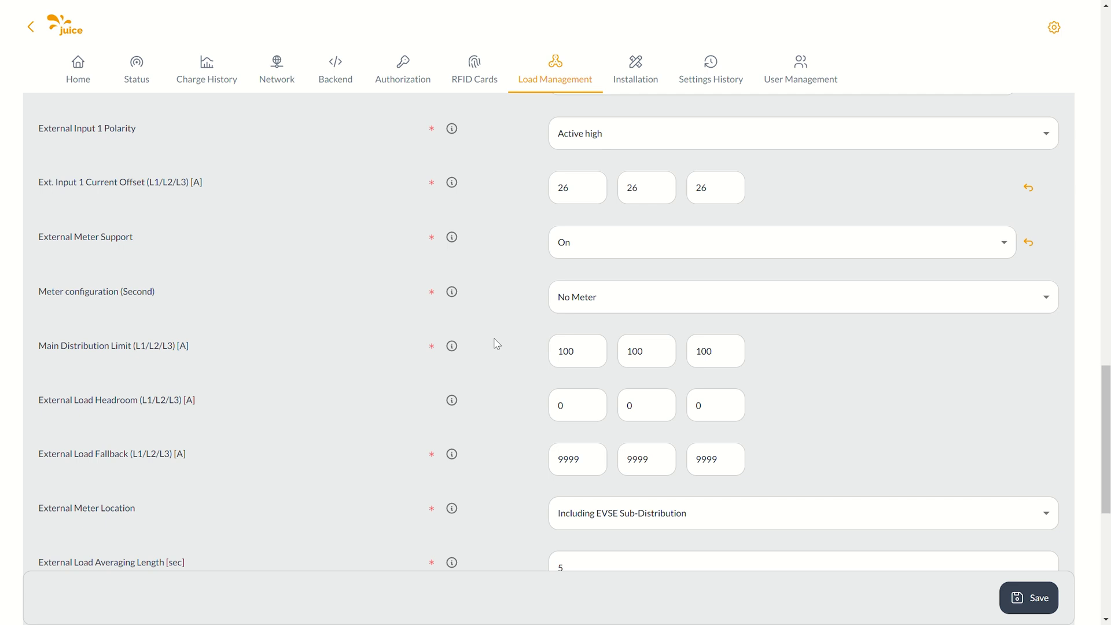
Choose Modbus Janitza UMG 512/96 PRO (TCP) as the second meter configuration
{"action": "left_click", "coordinate": [656, 299]}
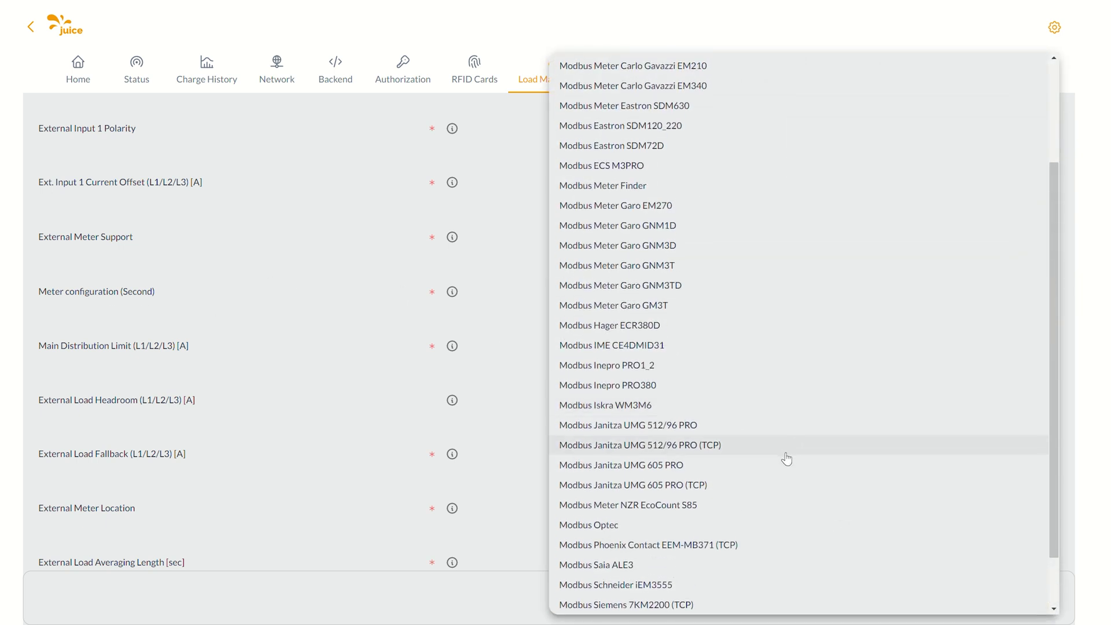
{"action": "left_click", "coordinate": [788, 446]}
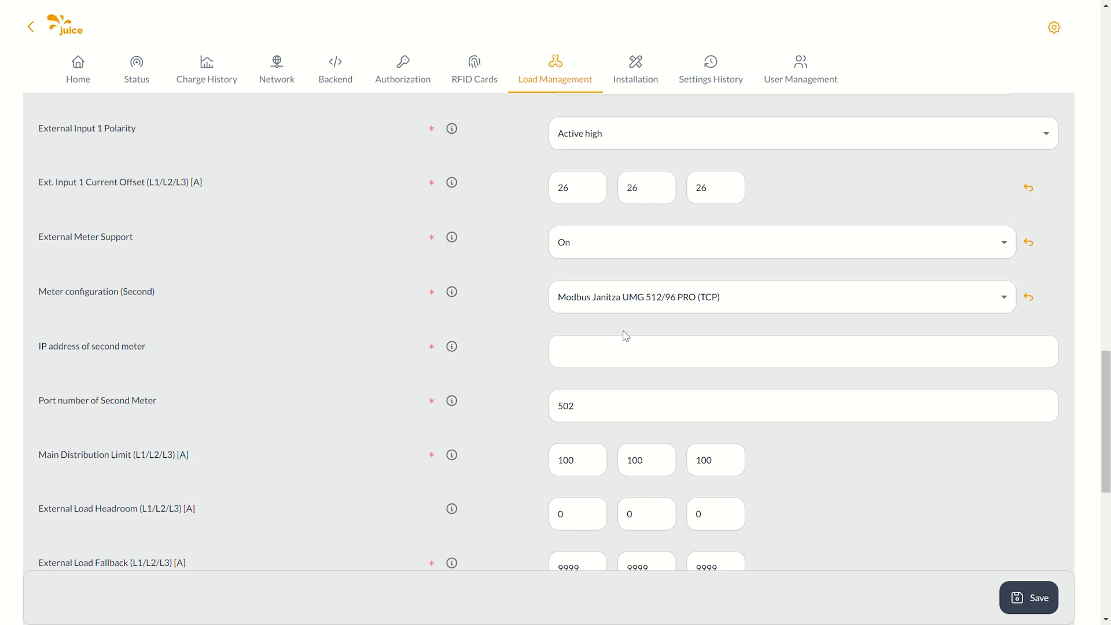
{"action": "scroll", "coordinate": [626, 337], "scroll_direction": "down", "scroll_amount": 3}
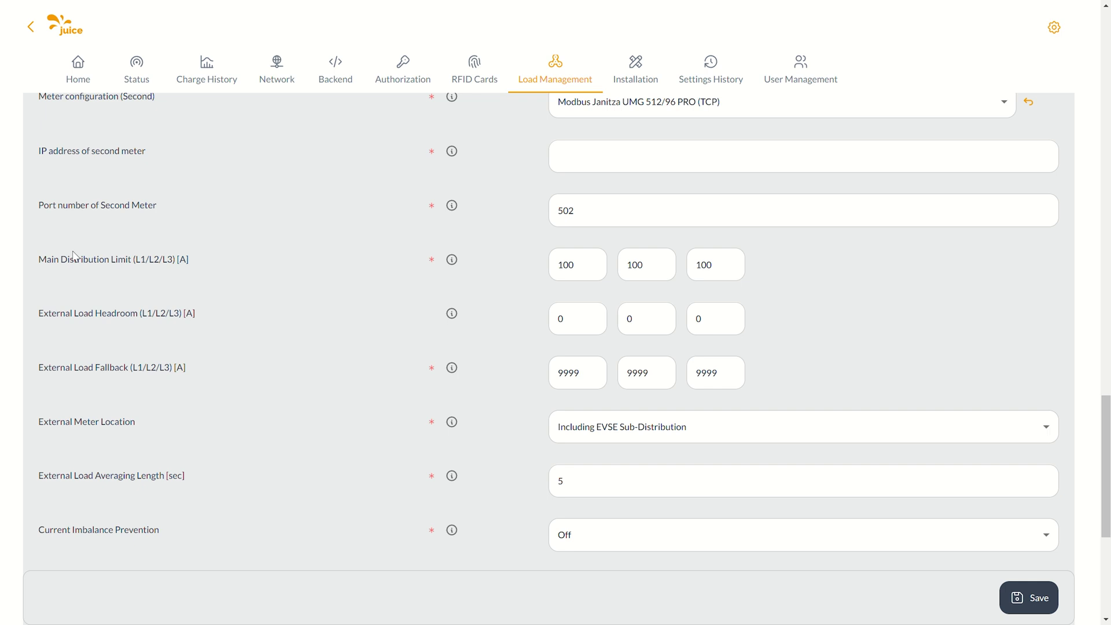
Keep the Main Distribution Limit at 100 A per phase
{"action": "double_click", "coordinate": [578, 268]}
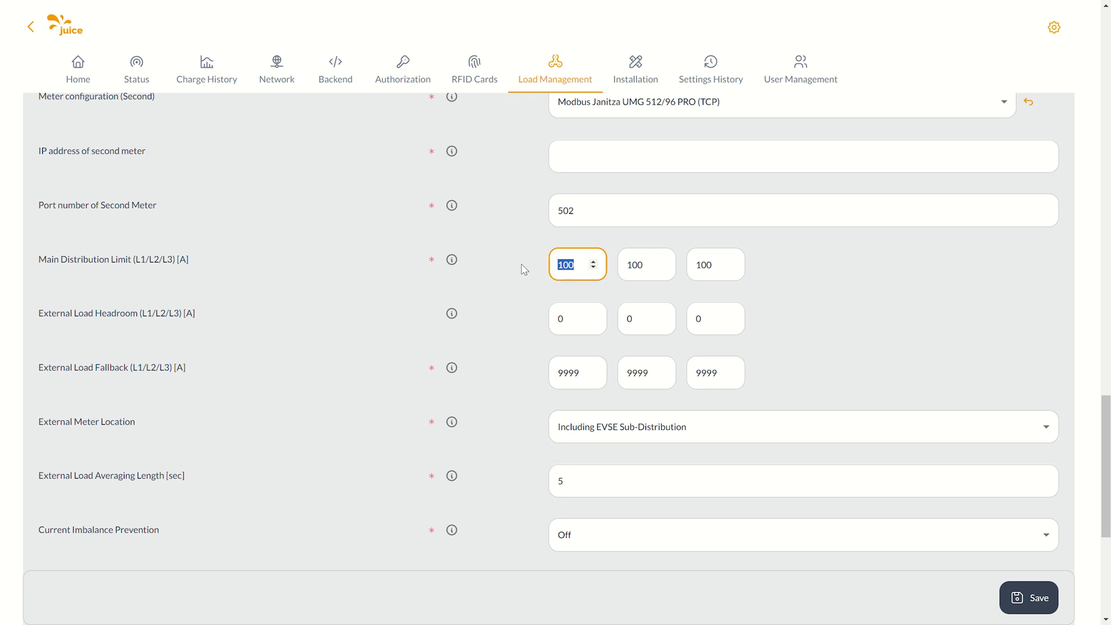
{"action": "left_click", "coordinate": [522, 268]}
{"action": "double_click", "coordinate": [582, 270]}
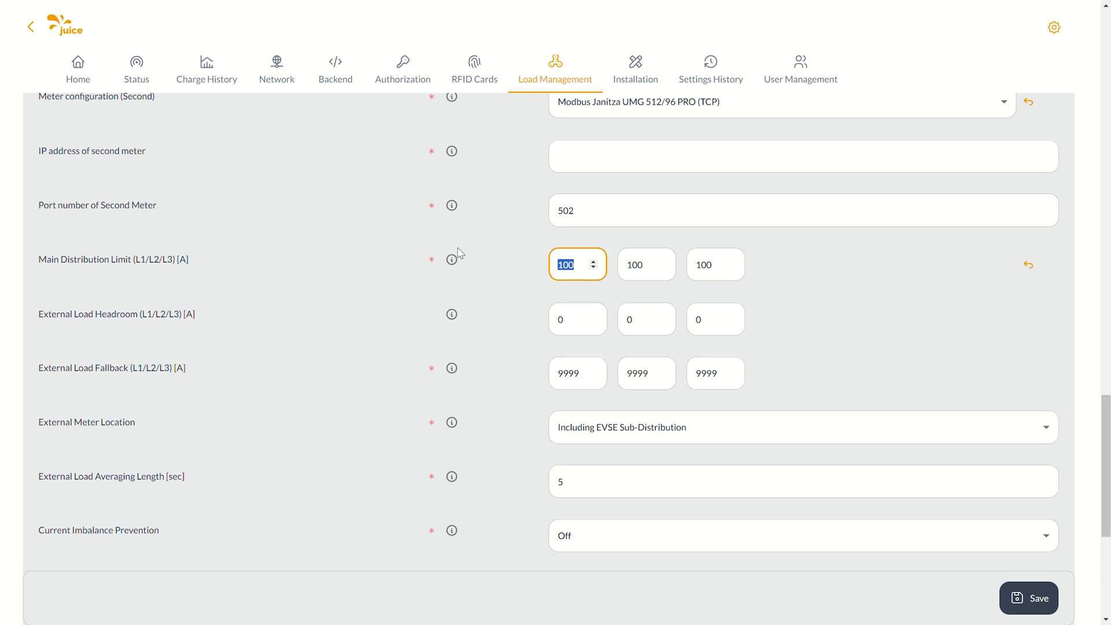
{"action": "left_click", "coordinate": [781, 273]}
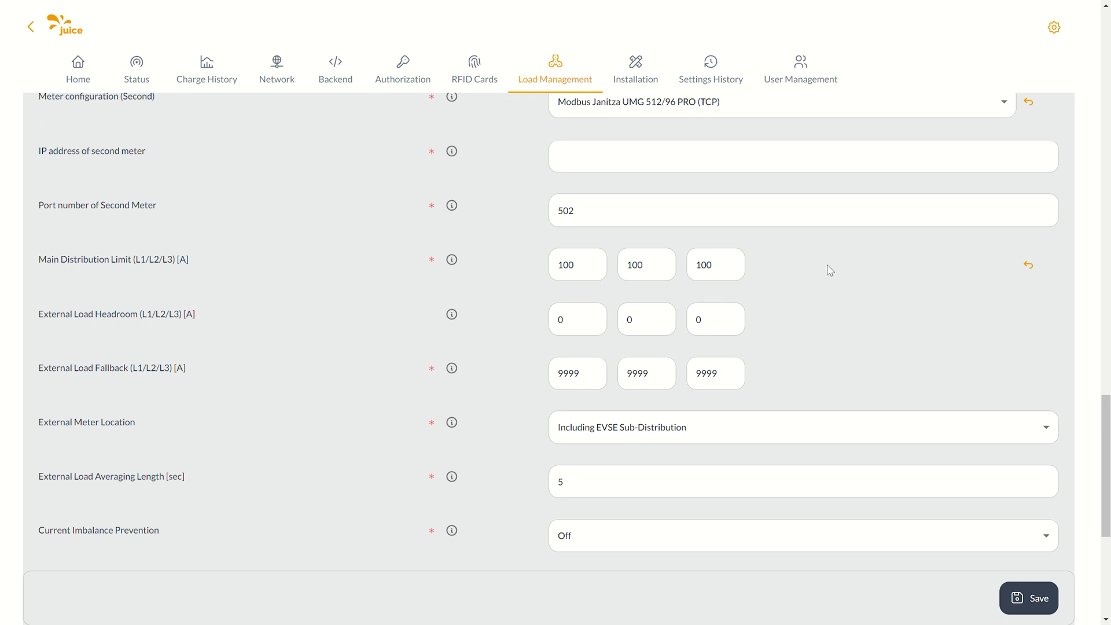
{"action": "double_click", "coordinate": [570, 265]}
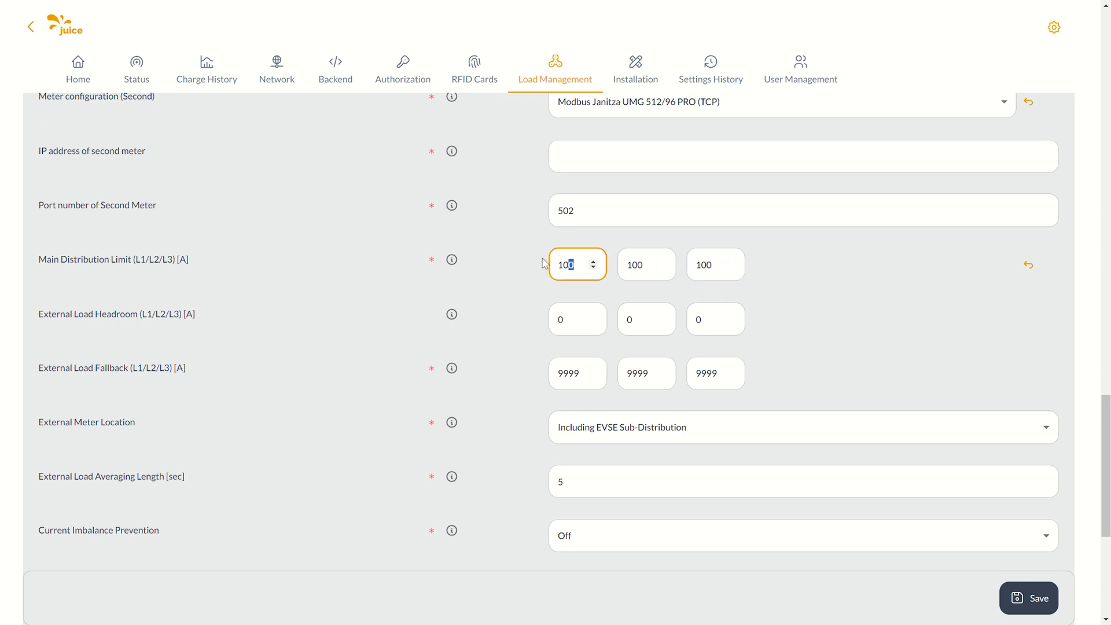
{"action": "left_click", "coordinate": [764, 283]}
Enter External Load Headroom of 25 A on L1 and 20 A on L2 and L3
{"action": "key", "text": "Tab"}
{"action": "type", "text": "20"}
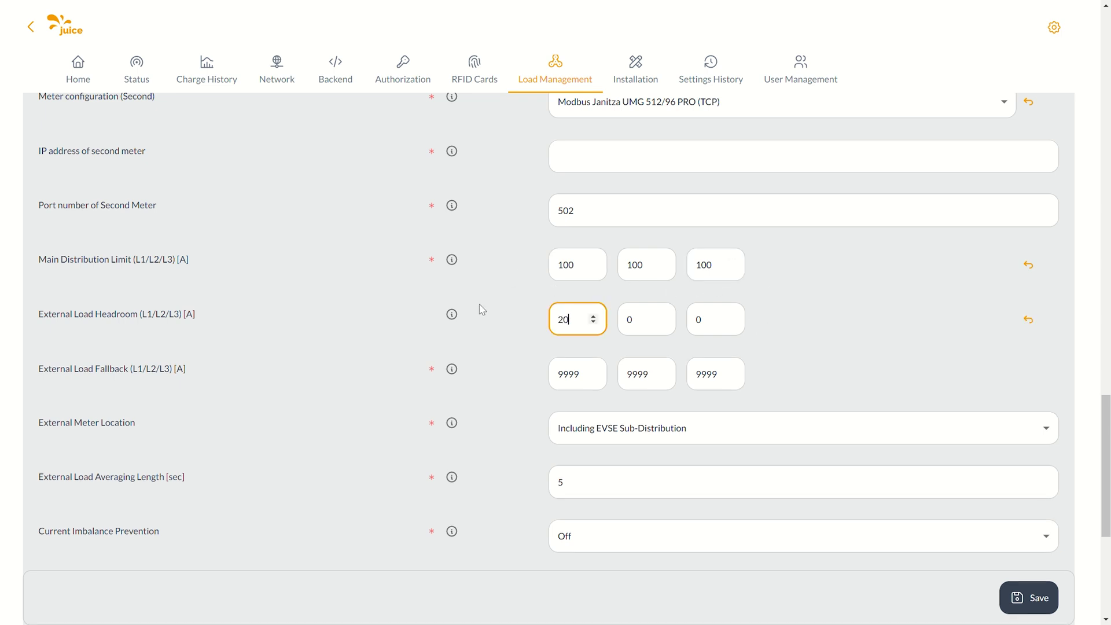
{"action": "key", "text": "Tab"}
{"action": "type", "text": "2"}
{"action": "key", "text": "Tab"}
{"action": "type", "text": "20"}
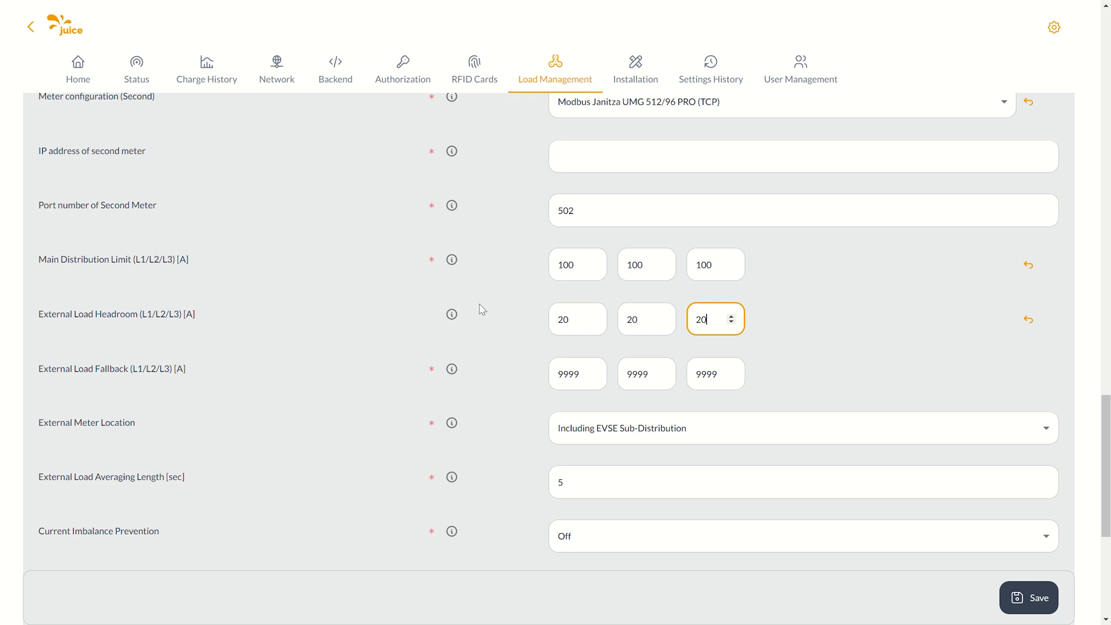
{"action": "left_click", "coordinate": [788, 342]}
{"action": "double_click", "coordinate": [581, 323]}
{"action": "type", "text": "25"}
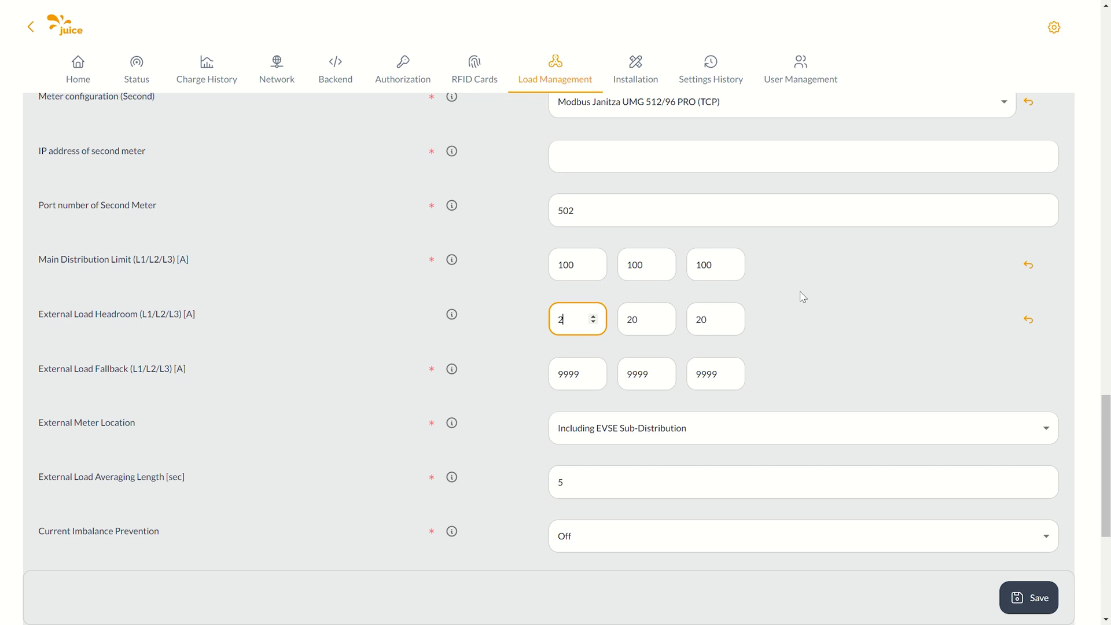
{"action": "left_click", "coordinate": [808, 331]}
Set External Meter Location to Excluding EVSE Sub-Distribution and review the fallback limits
{"action": "scroll", "coordinate": [883, 337], "scroll_direction": "down", "scroll_amount": 1}
{"action": "left_click", "coordinate": [894, 363]}
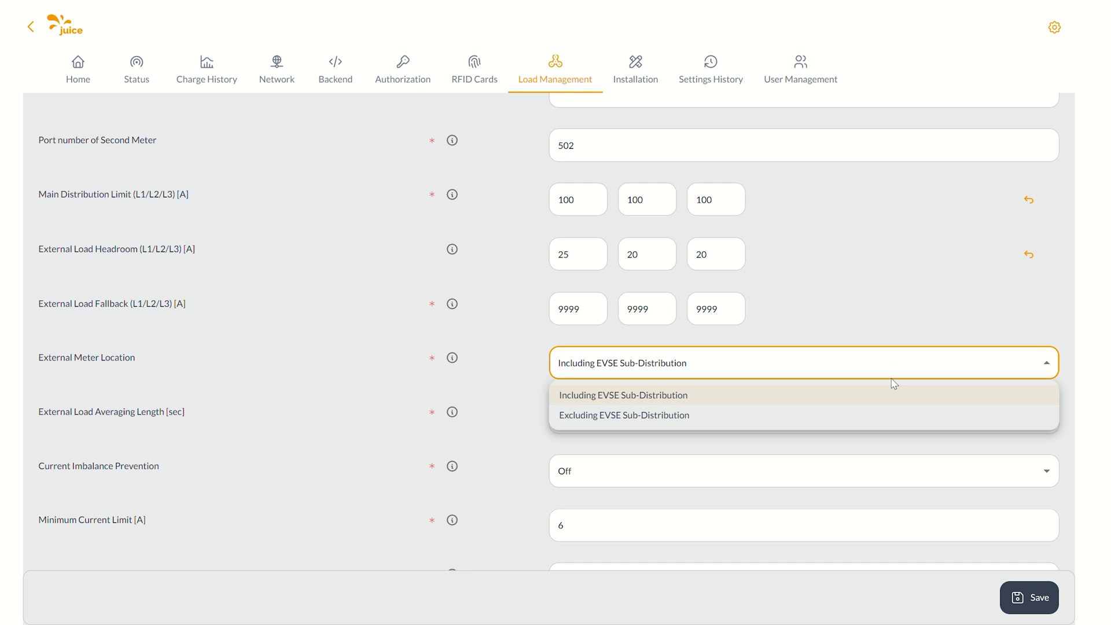
{"action": "left_click", "coordinate": [909, 365]}
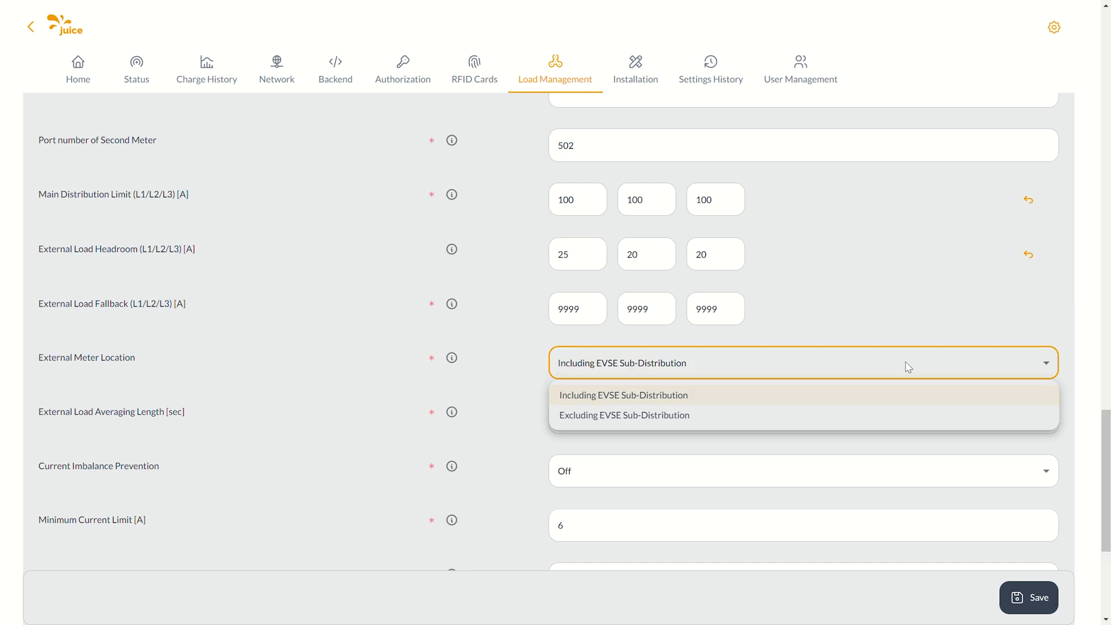
{"action": "left_click", "coordinate": [903, 352]}
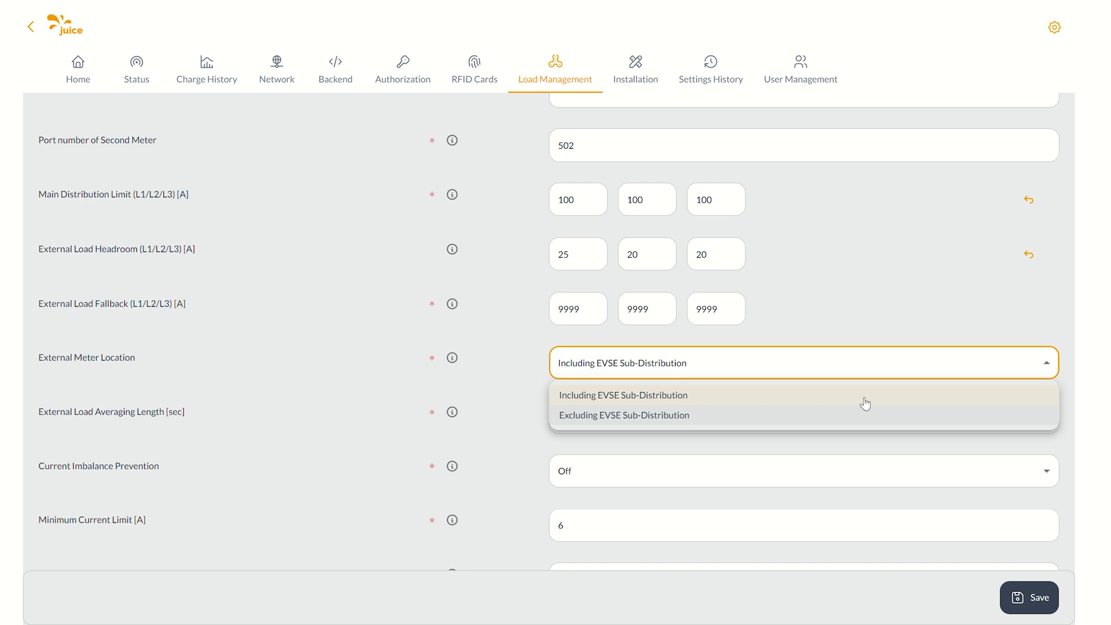
{"action": "left_click", "coordinate": [844, 414]}
{"action": "scroll", "coordinate": [826, 400], "scroll_direction": "down", "scroll_amount": 1}
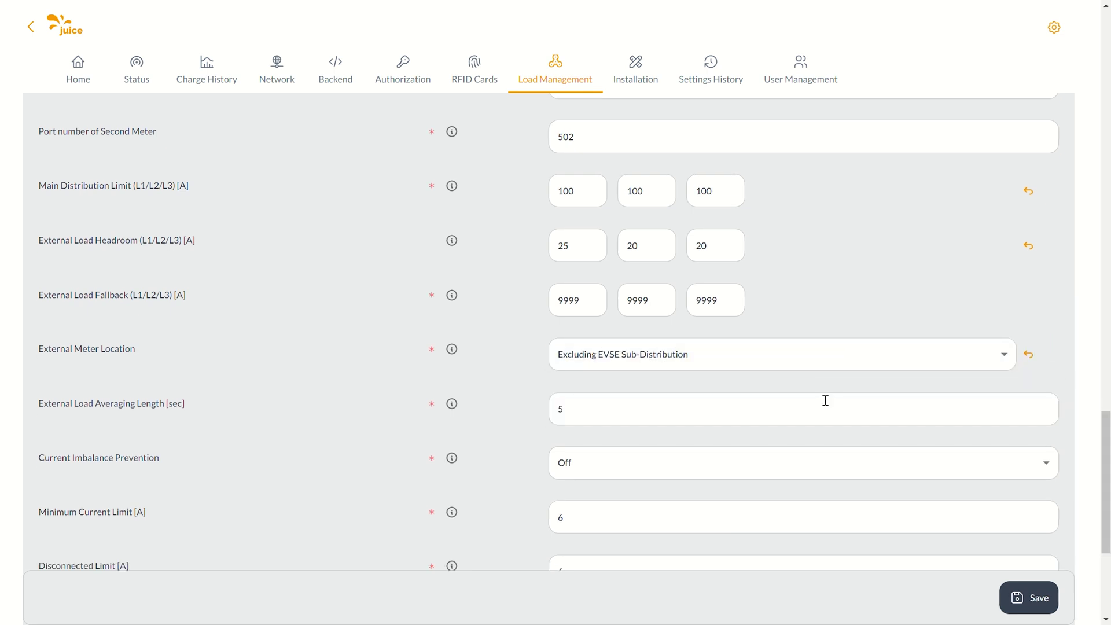
{"action": "scroll", "coordinate": [825, 400], "scroll_direction": "down", "scroll_amount": 1}
{"action": "scroll", "coordinate": [828, 398], "scroll_direction": "down", "scroll_amount": 3}
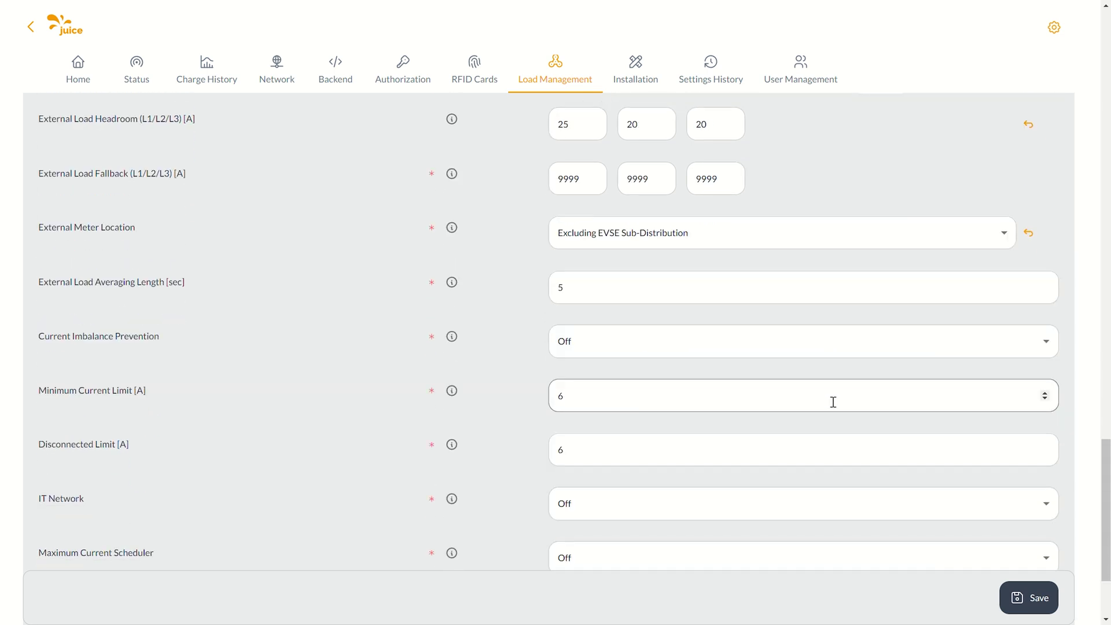
{"action": "scroll", "coordinate": [636, 290], "scroll_direction": "up", "scroll_amount": 2}
{"action": "scroll", "coordinate": [648, 298], "scroll_direction": "down", "scroll_amount": 1}
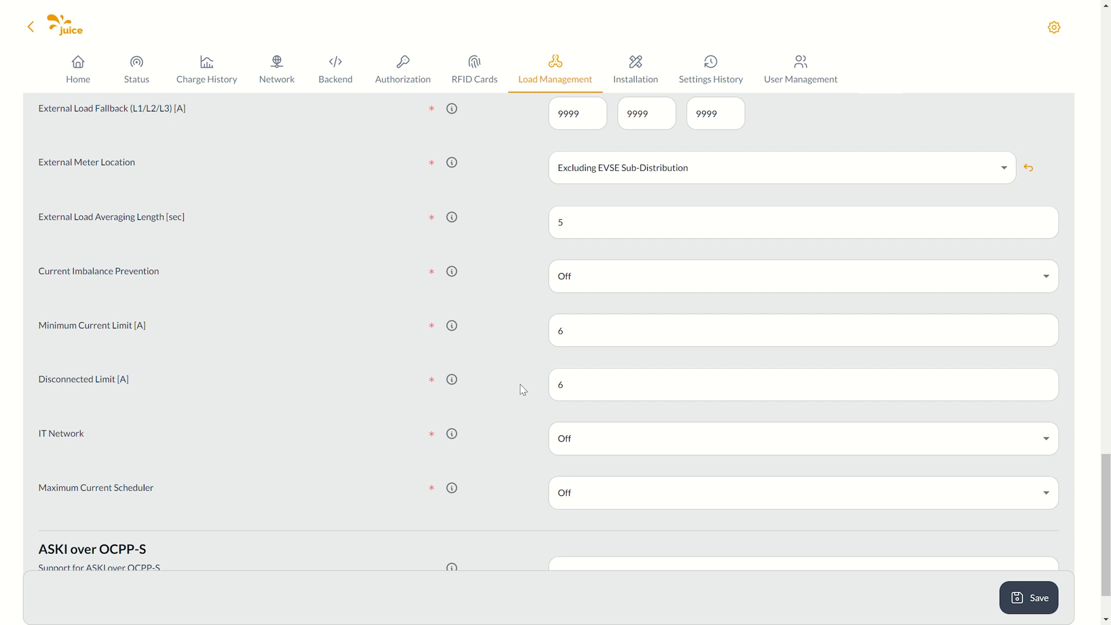
{"action": "mouse_move", "coordinate": [456, 388]}
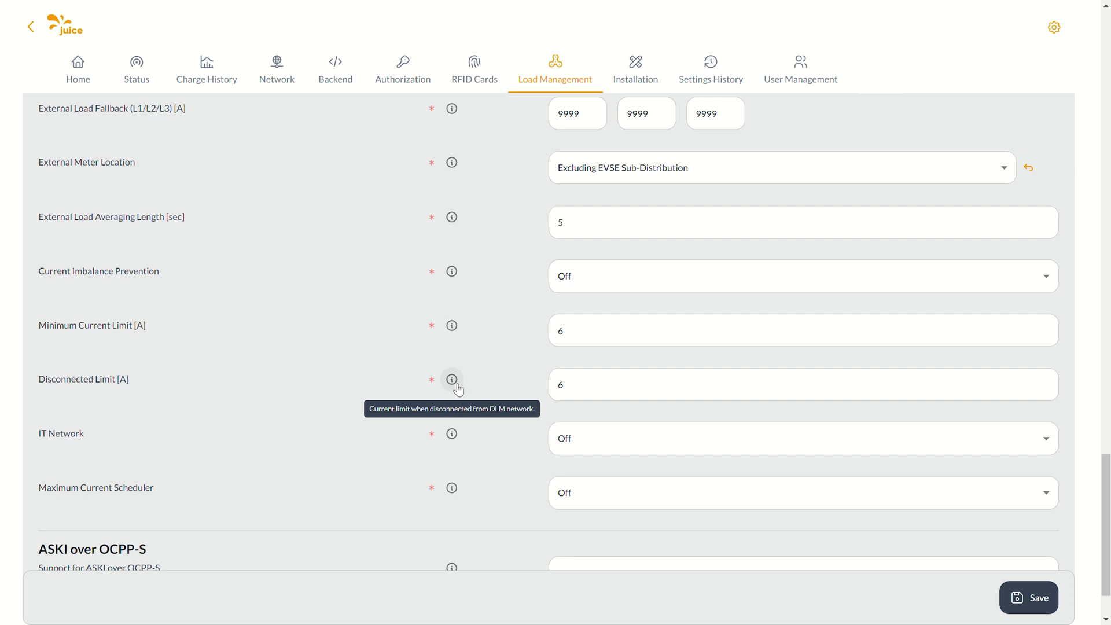
Change the DLM Master/Slave mode to DLM Master (Standalone), keeping Network Id 1
{"action": "scroll", "coordinate": [519, 412], "scroll_direction": "up", "scroll_amount": 14}
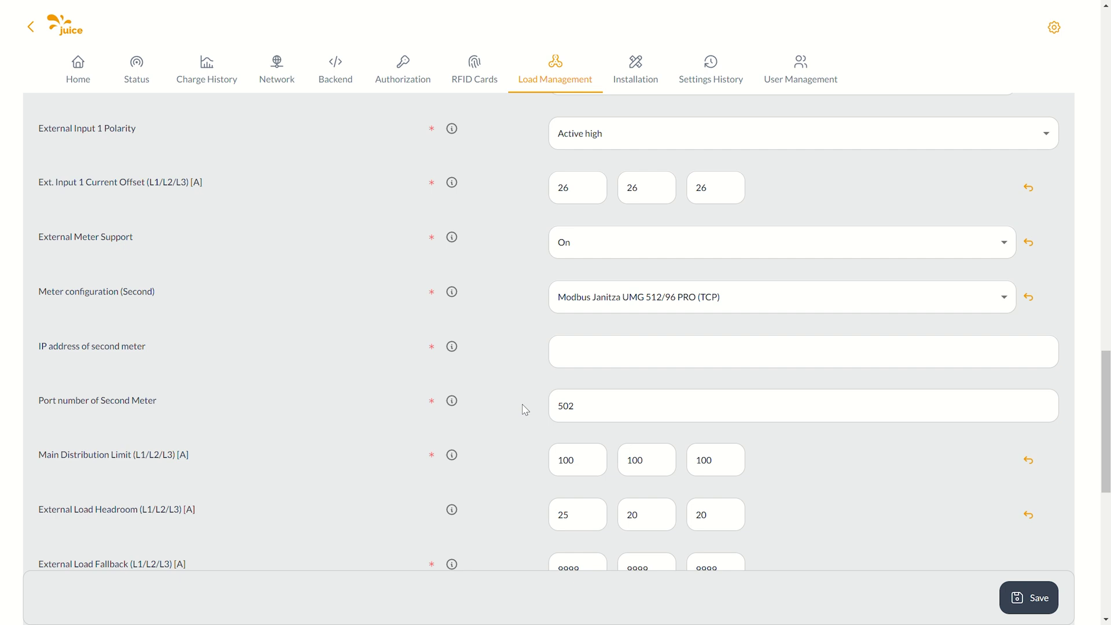
{"action": "scroll", "coordinate": [524, 408], "scroll_direction": "up", "scroll_amount": 4}
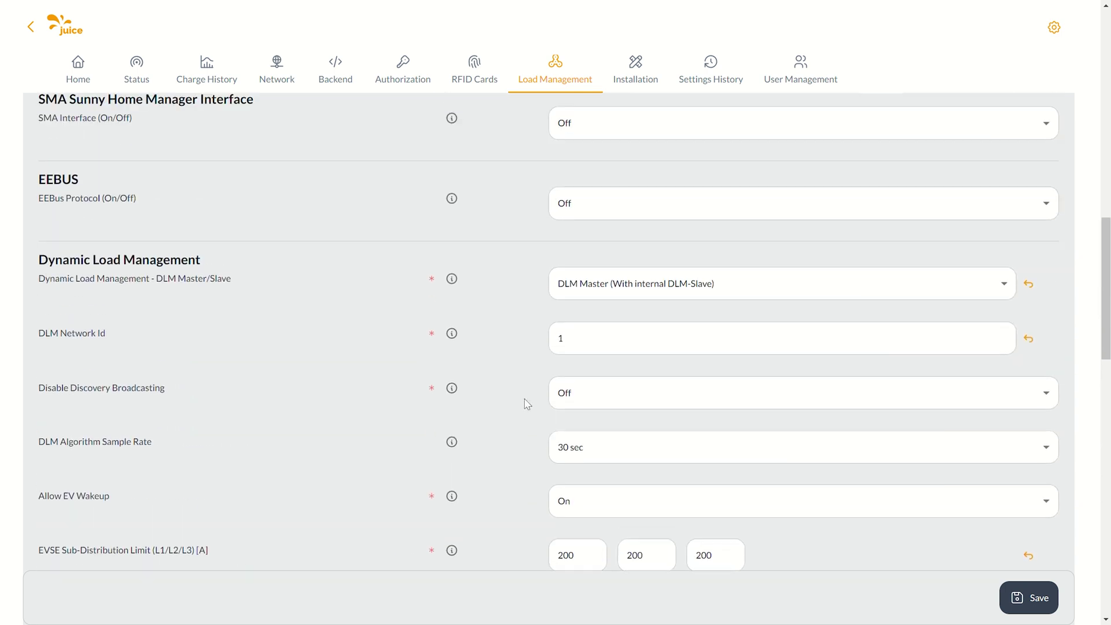
{"action": "left_click", "coordinate": [748, 282]}
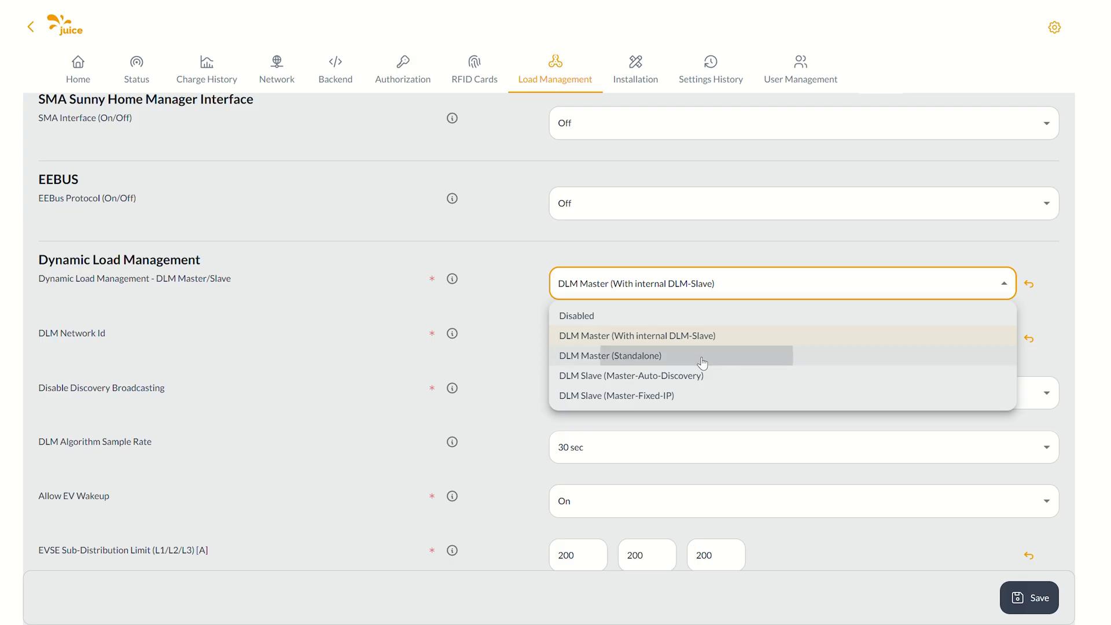
{"action": "left_click", "coordinate": [705, 358]}
{"action": "left_click", "coordinate": [543, 345]}
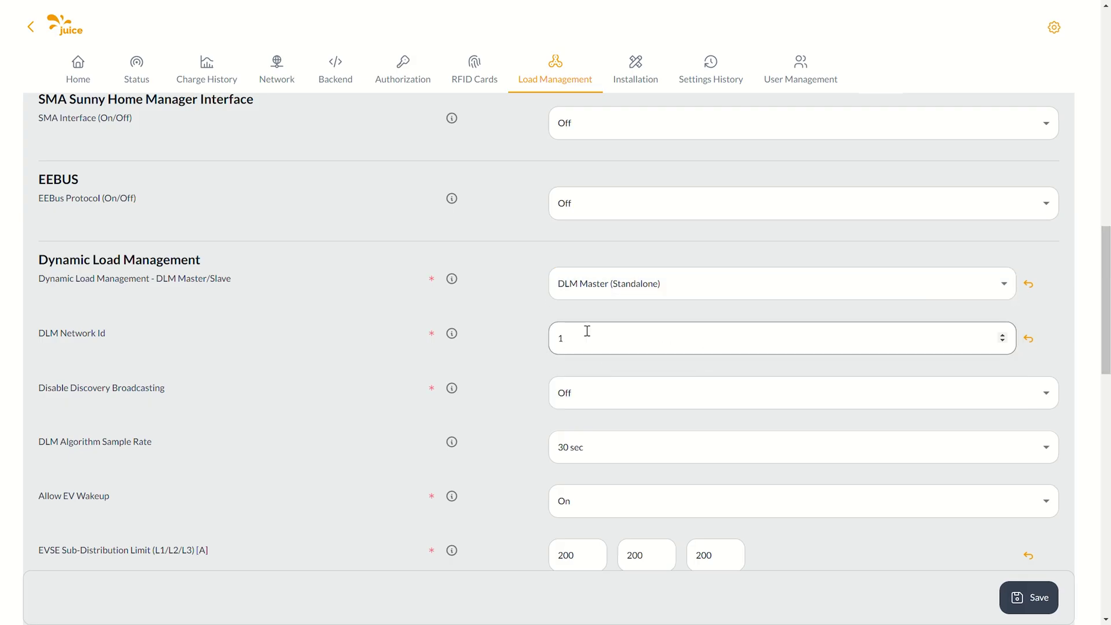
{"action": "scroll", "coordinate": [833, 380], "scroll_direction": "down", "scroll_amount": 2}
{"action": "scroll", "coordinate": [843, 379], "scroll_direction": "up", "scroll_amount": 1}
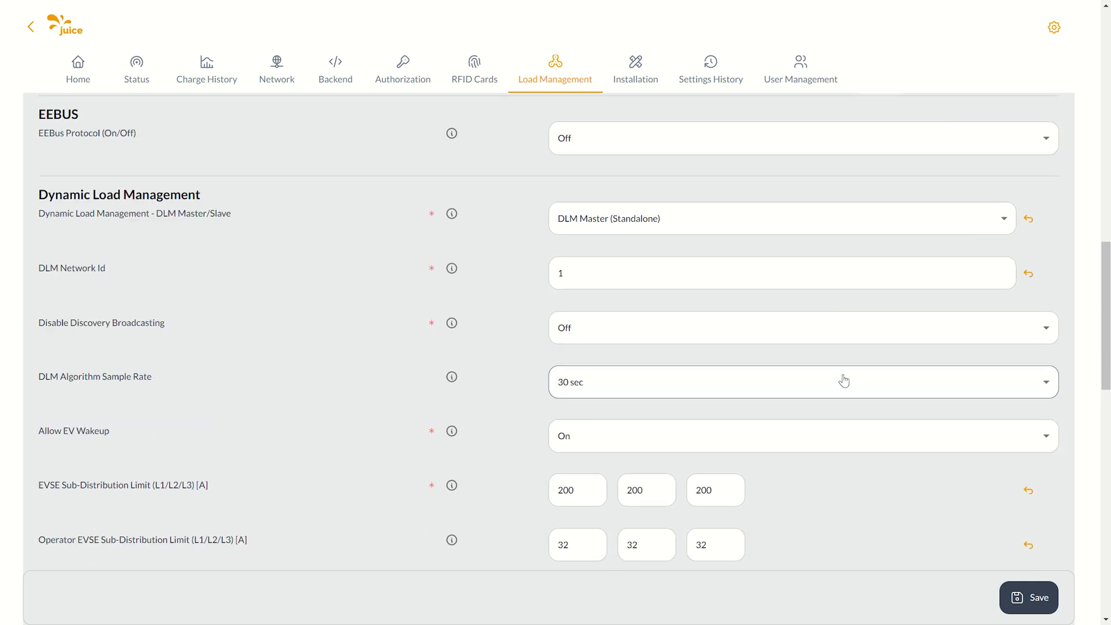
{"action": "scroll", "coordinate": [846, 379], "scroll_direction": "down", "scroll_amount": 1}
Try DLM Slave (Master-Auto-Discovery) mode, leaving DLM Network Id at 1
{"action": "left_click", "coordinate": [836, 160]}
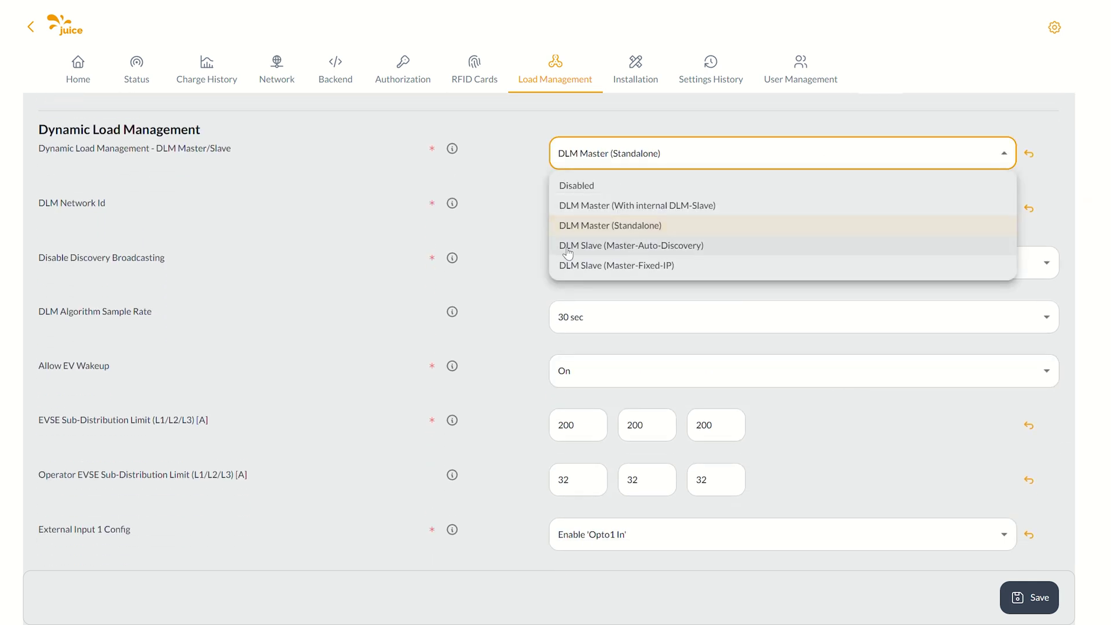
{"action": "left_click", "coordinate": [707, 253]}
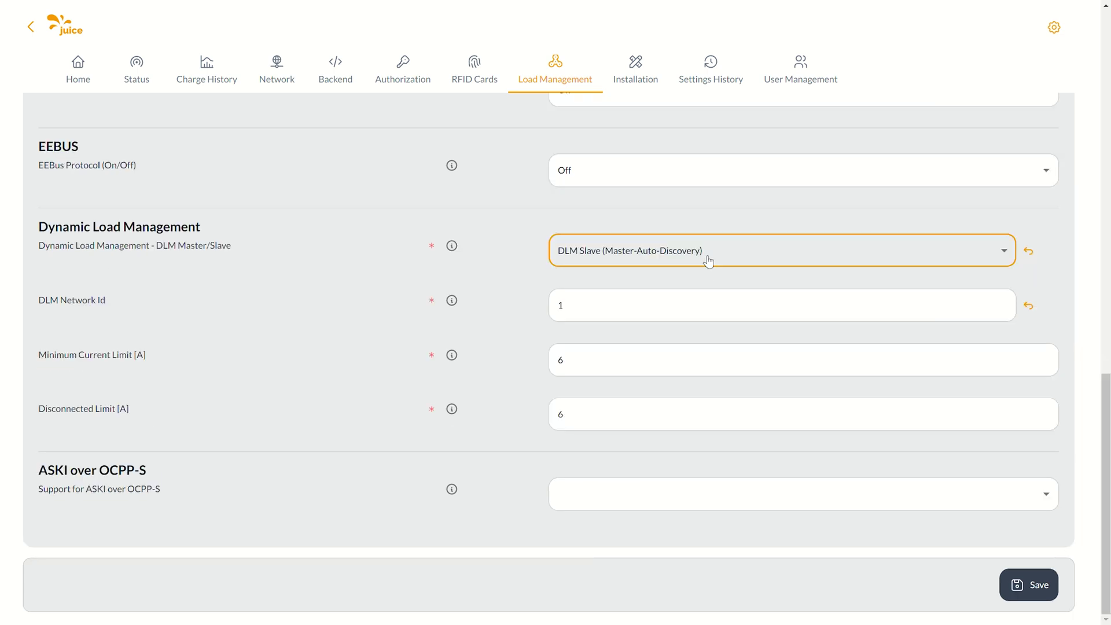
{"action": "double_click", "coordinate": [649, 303]}
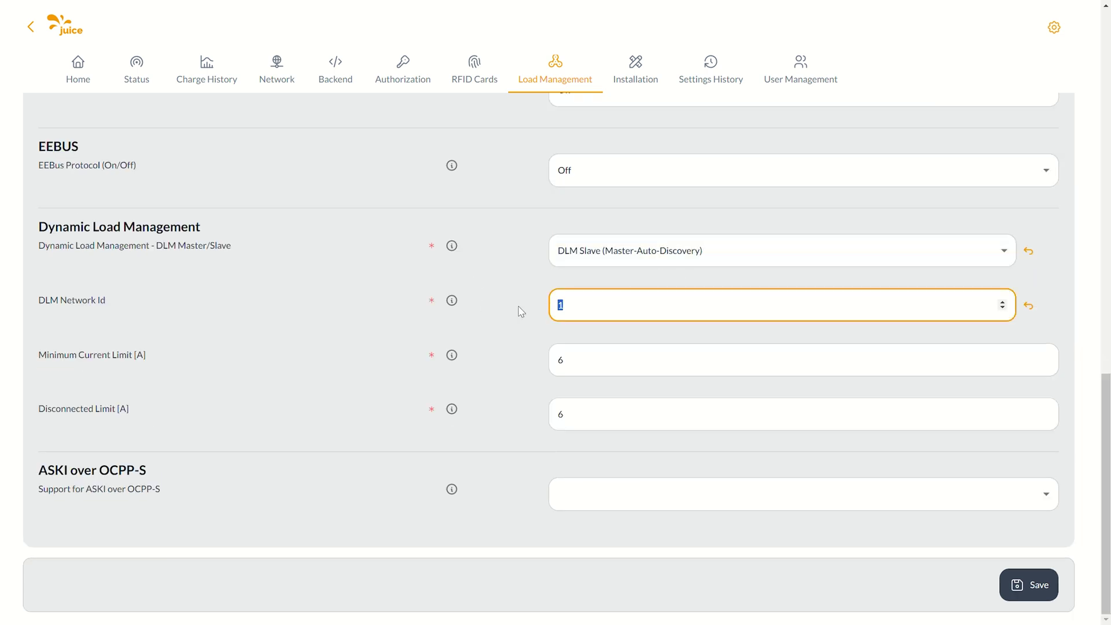
{"action": "left_click", "coordinate": [521, 312]}
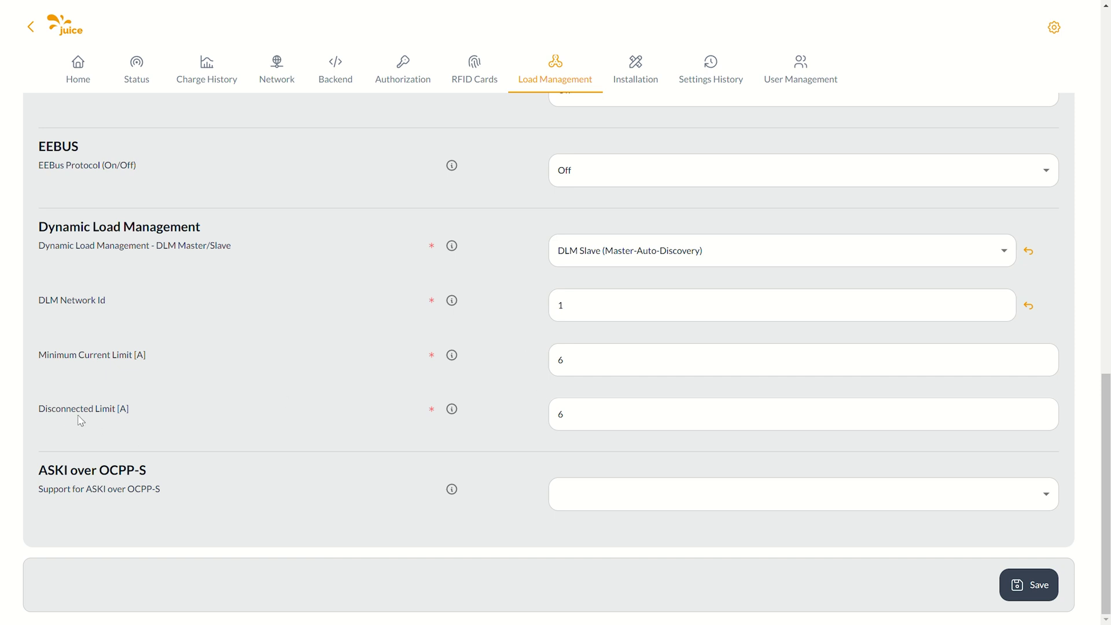
{"action": "left_click_drag", "start_coordinate": [57, 411], "coordinate": [131, 422]}
{"action": "left_click", "coordinate": [486, 427]}
Select DLM Slave (Master-Fixed-IP) and leave the DLM Master IP and port empty
{"action": "left_click", "coordinate": [675, 250]}
{"action": "left_click", "coordinate": [683, 366]}
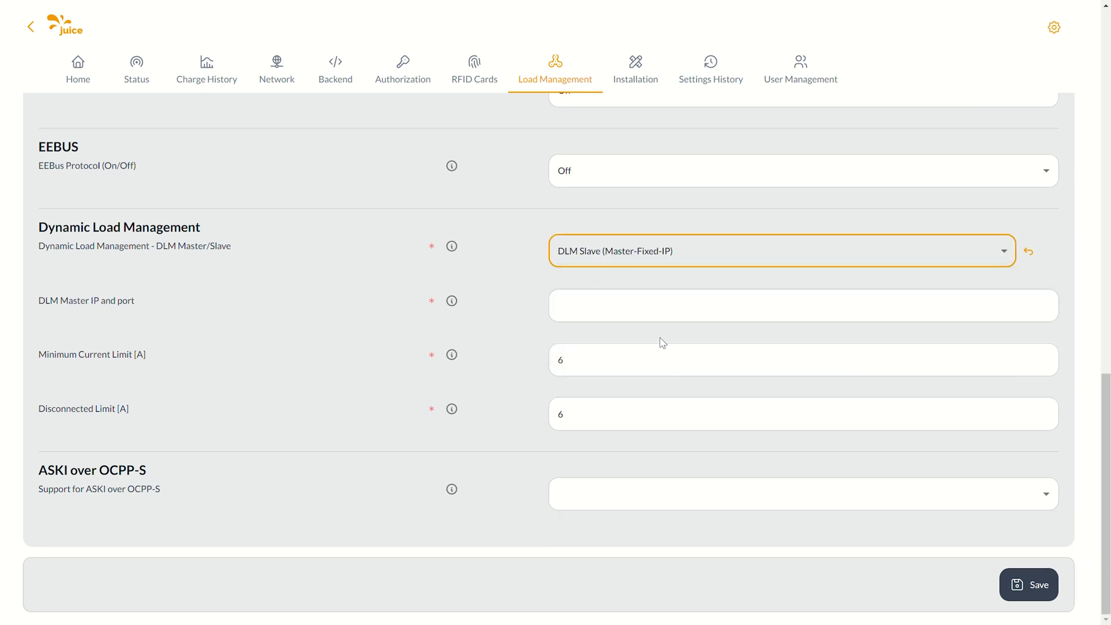
{"action": "left_click", "coordinate": [393, 314]}
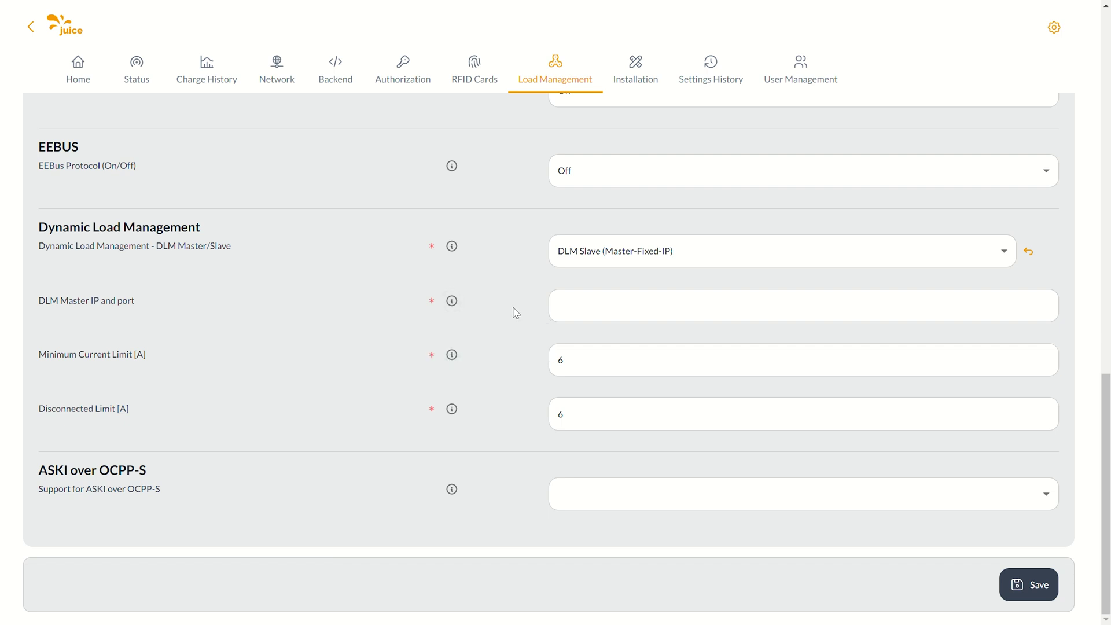
{"action": "left_click", "coordinate": [608, 313]}
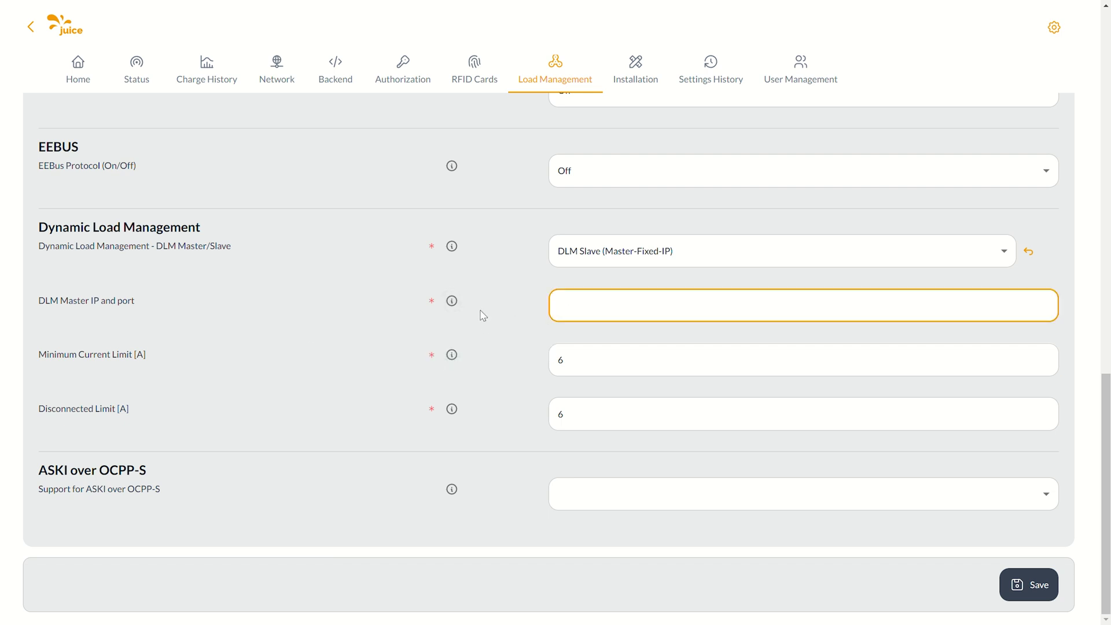
{"action": "left_click", "coordinate": [524, 302]}
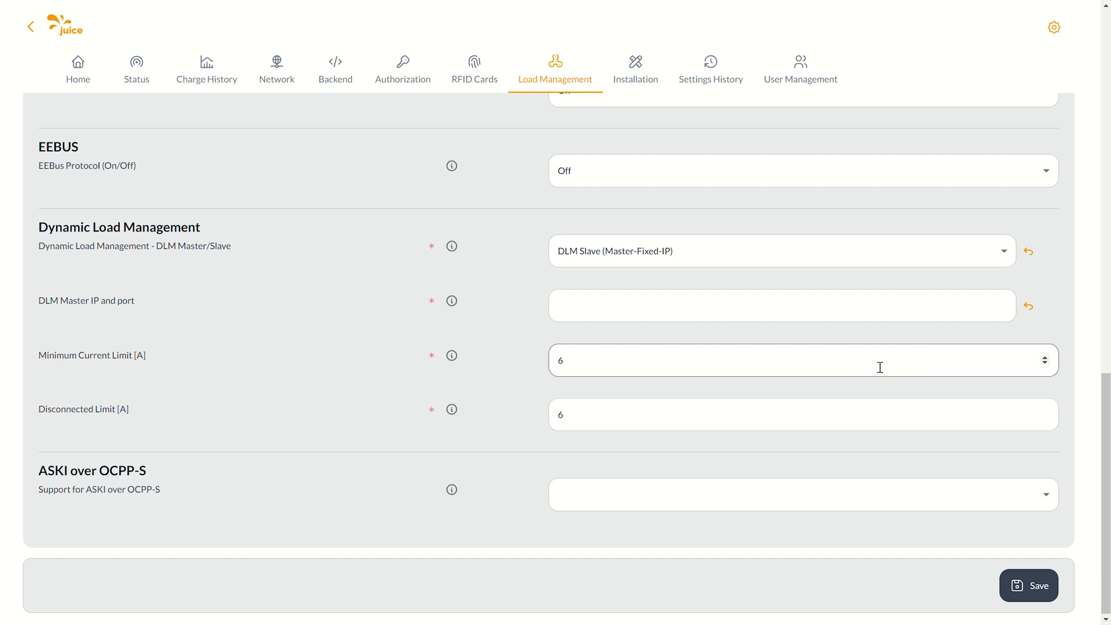
Change the Installation Current Limit from 16 to 32 A, cancelling the save confirmation
{"action": "left_click", "coordinate": [635, 69]}
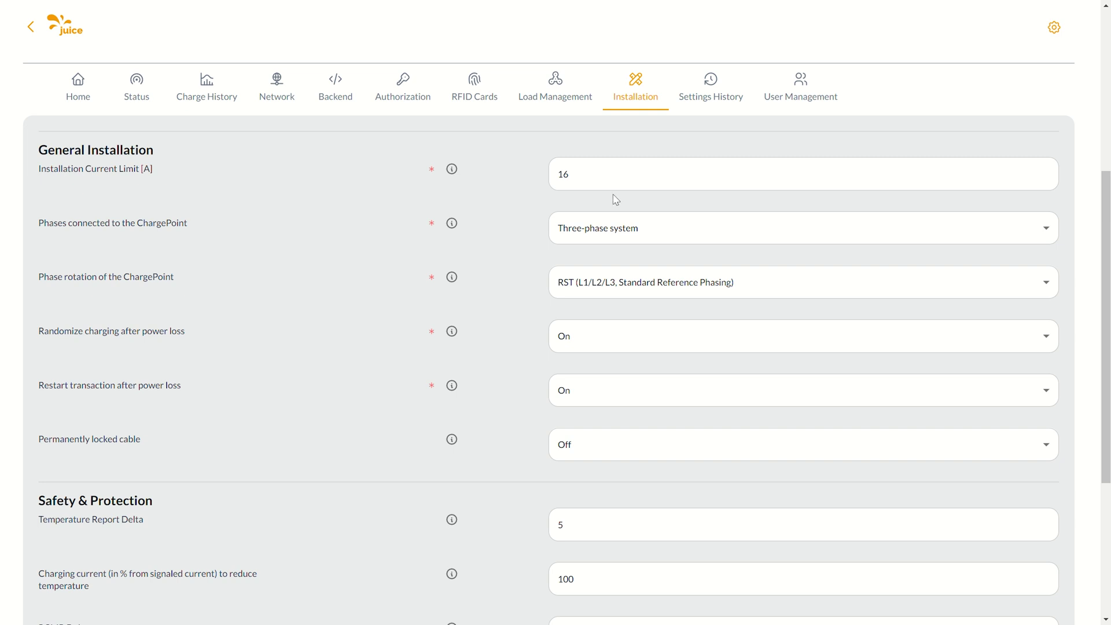
{"action": "left_click", "coordinate": [665, 186]}
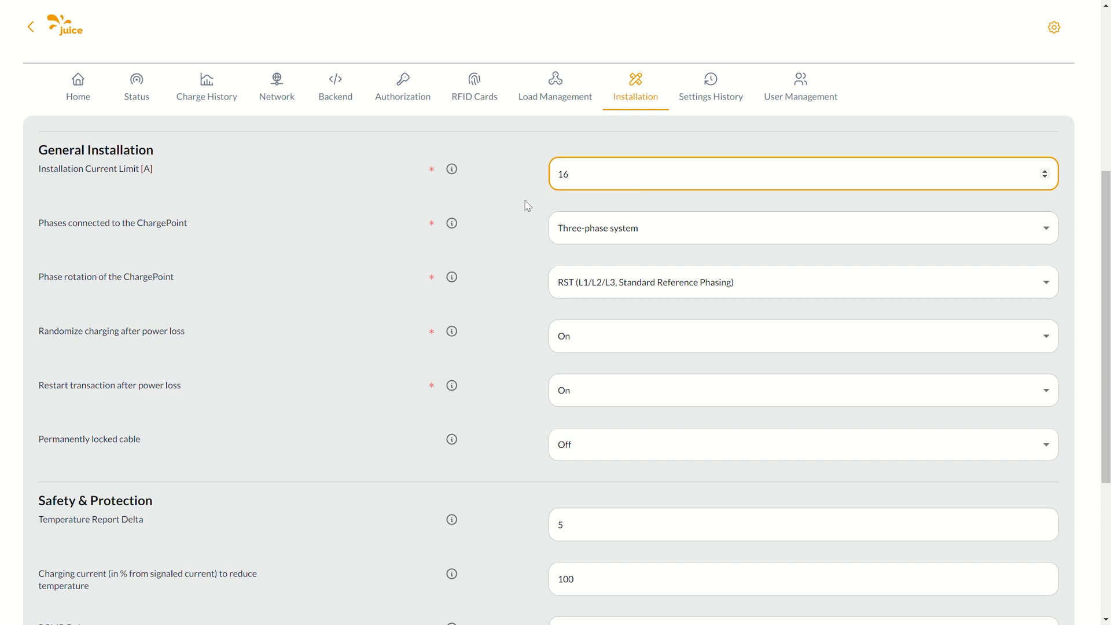
{"action": "double_click", "coordinate": [598, 189]}
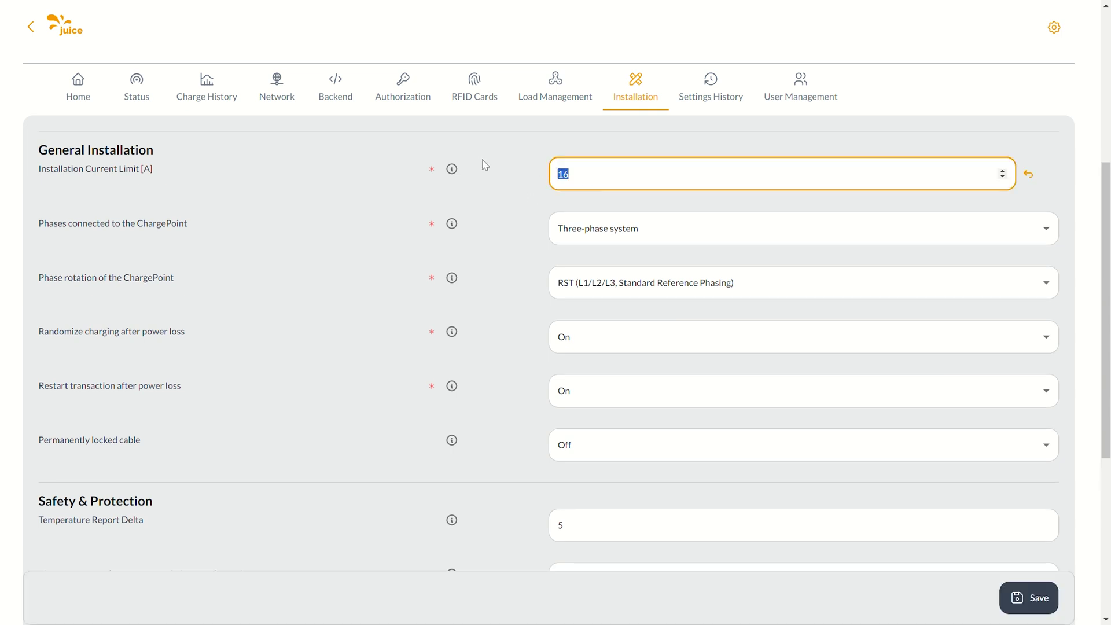
{"action": "type", "text": "32"}
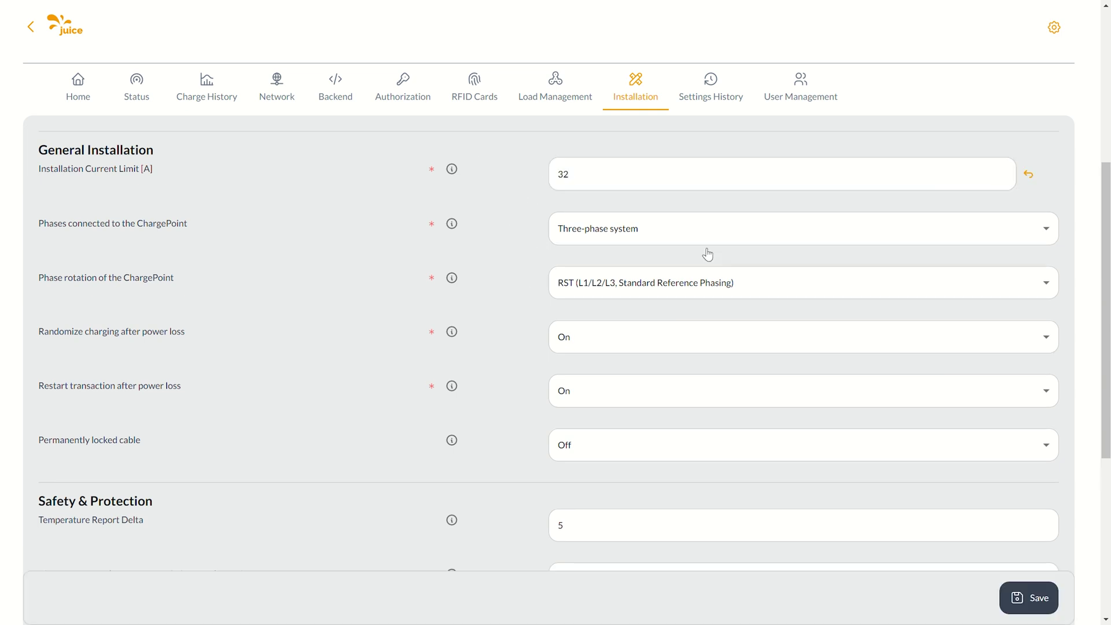
{"action": "left_click", "coordinate": [1036, 608]}
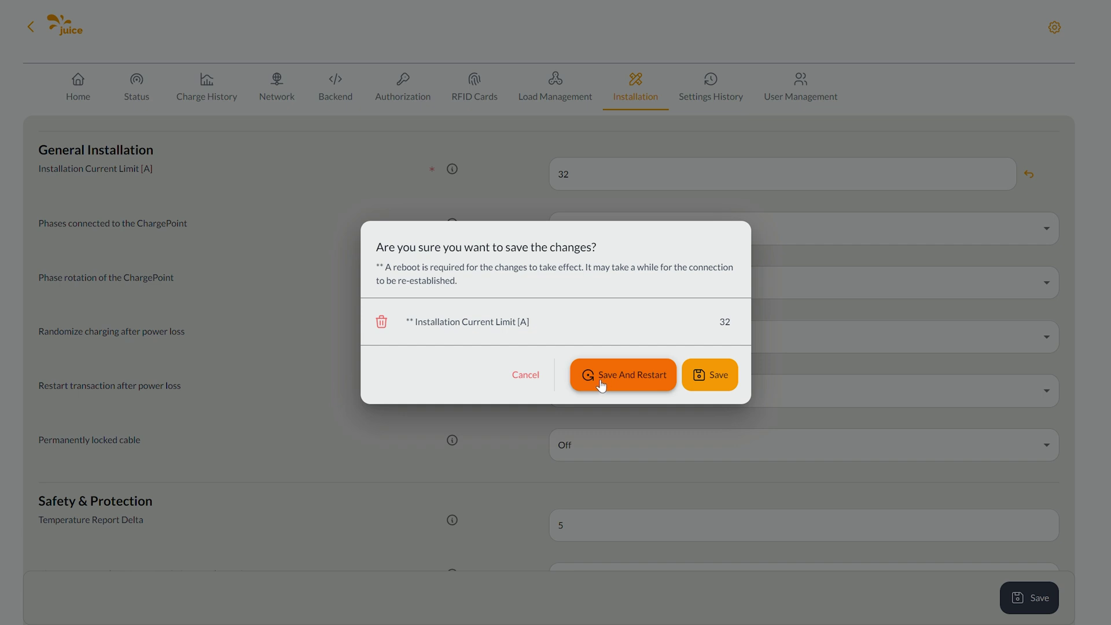
{"action": "left_click", "coordinate": [523, 376]}
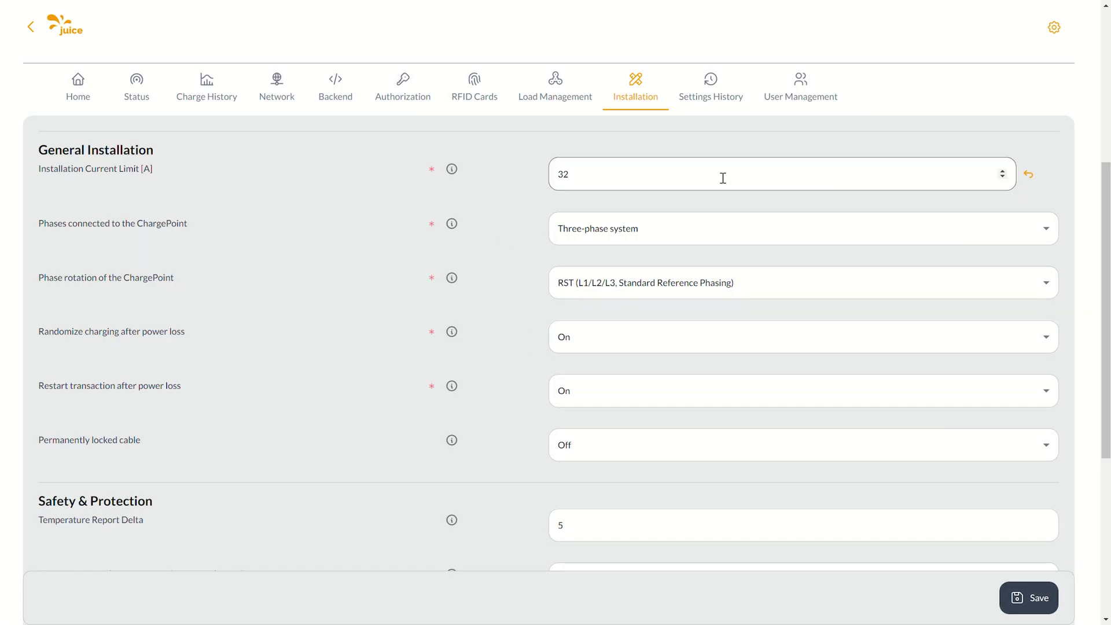
Revert the Installation Current Limit to 16 A, keeping three-phase and RST phase rotation
{"action": "left_click", "coordinate": [1028, 174]}
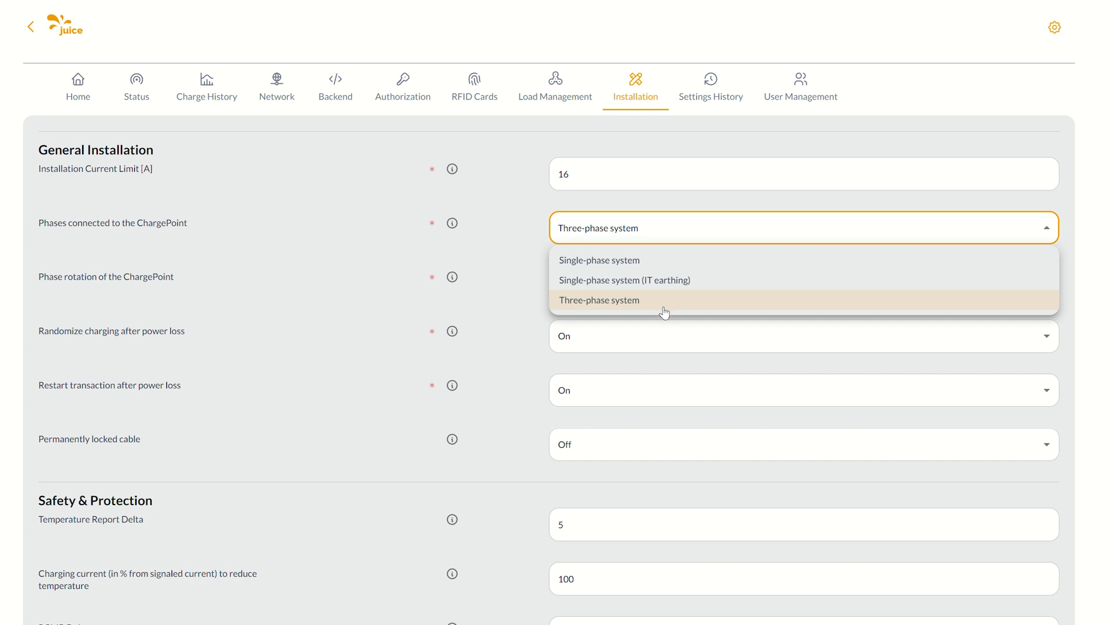
{"action": "left_click", "coordinate": [738, 227]}
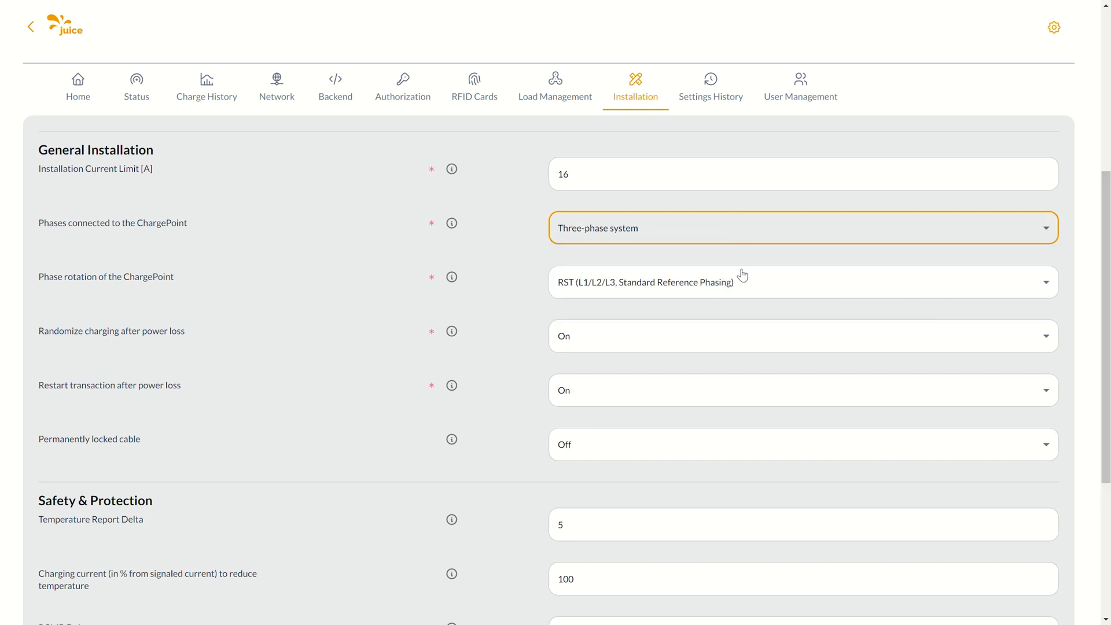
{"action": "left_click", "coordinate": [886, 294]}
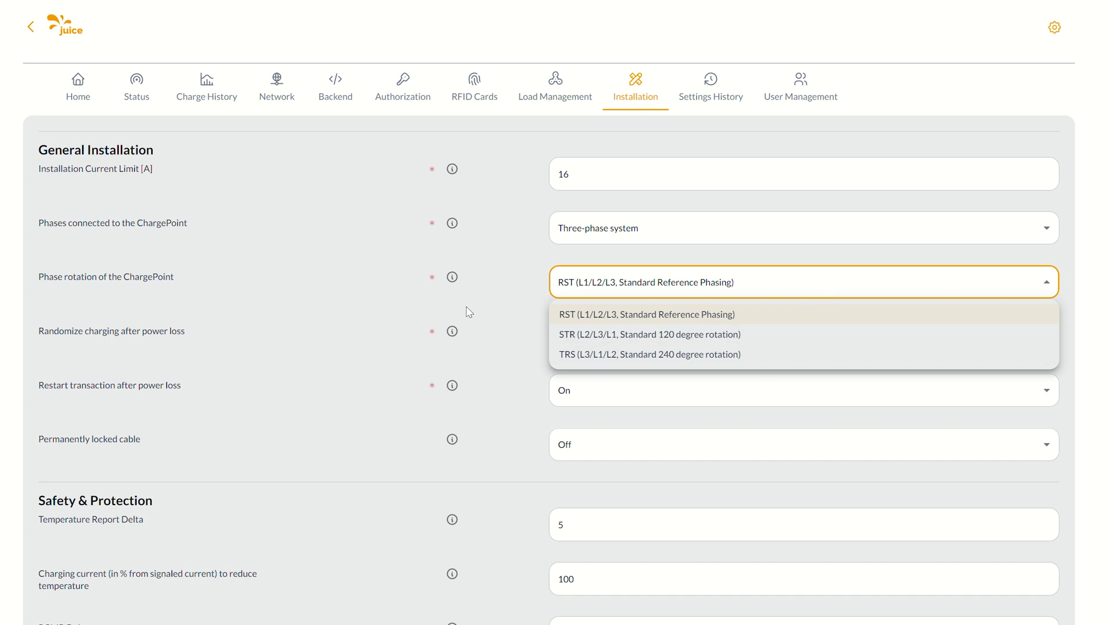
{"action": "left_click", "coordinate": [493, 299]}
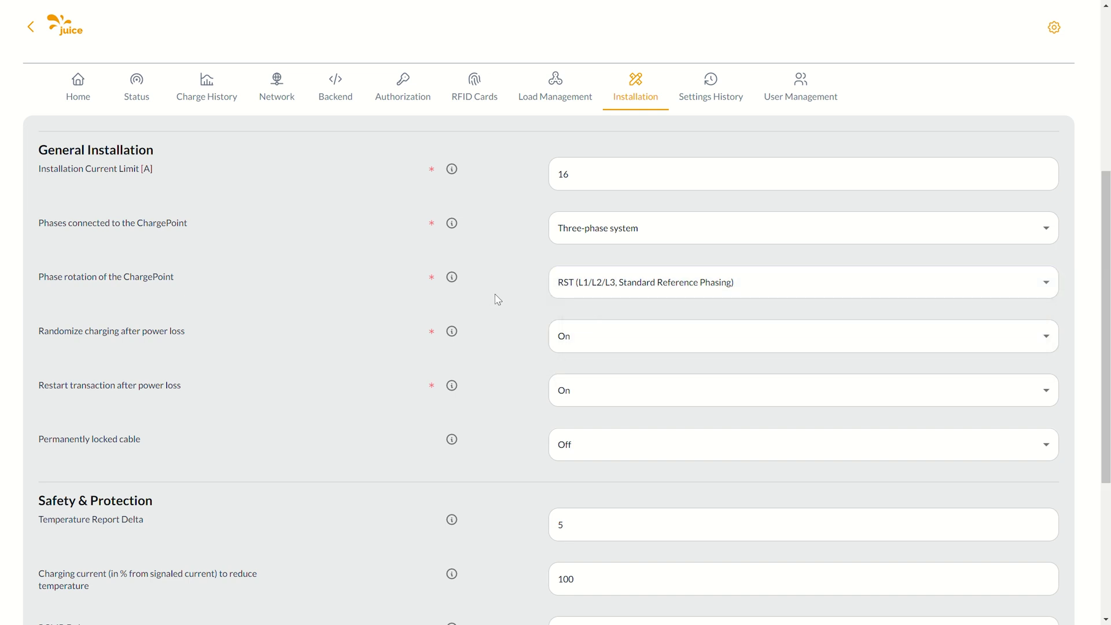
Go to the Settings History page listing past configuration changes
{"action": "scroll", "coordinate": [347, 541], "scroll_direction": "down", "scroll_amount": 5}
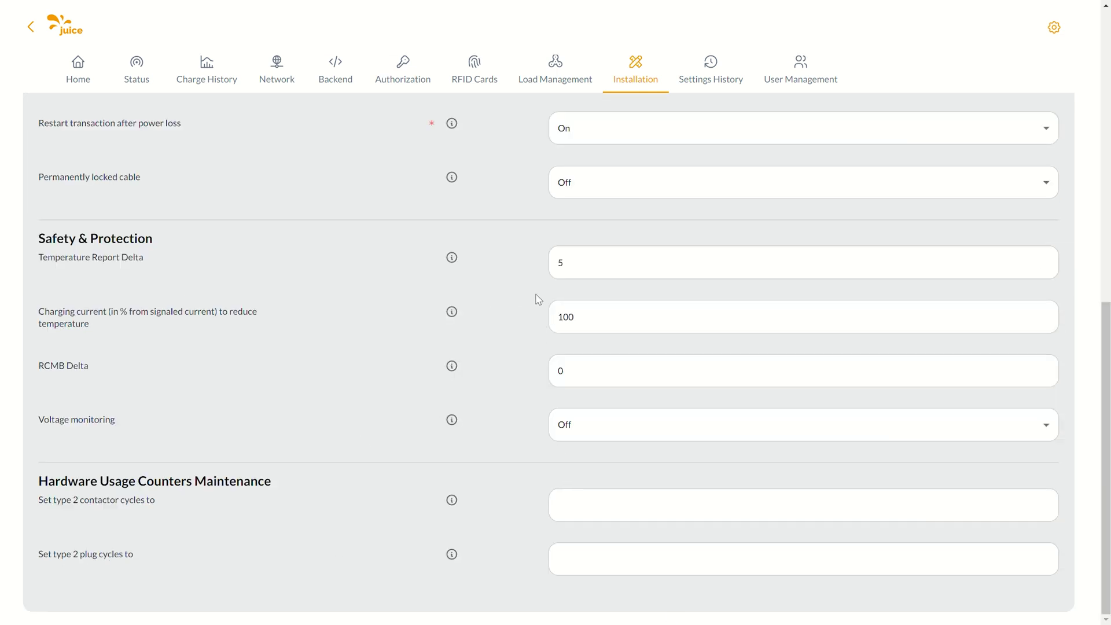
{"action": "mouse_move", "coordinate": [453, 257]}
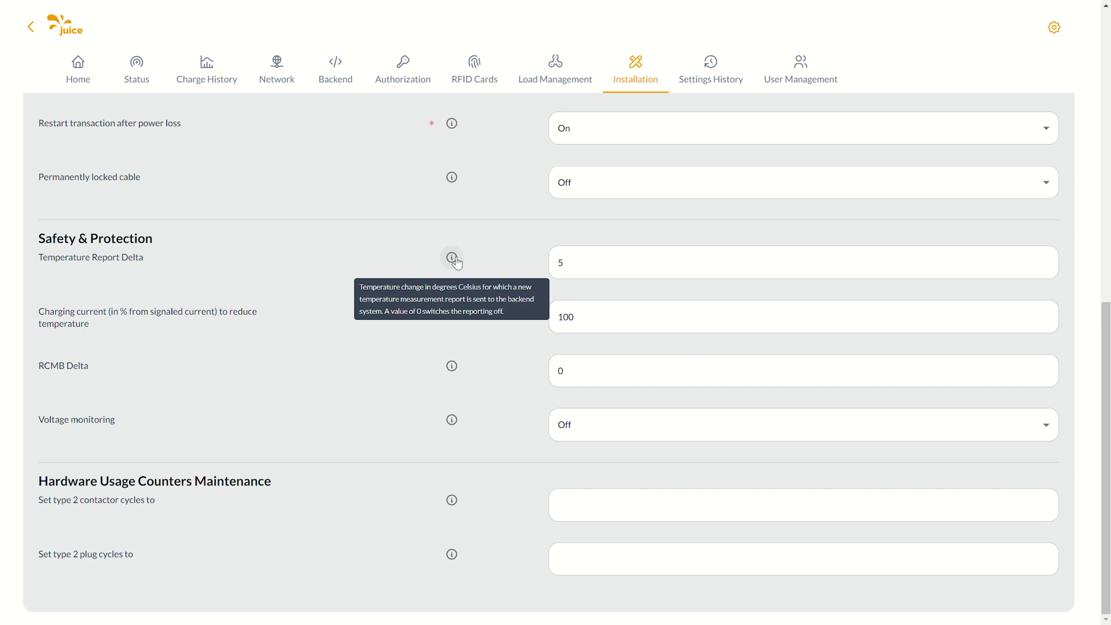
{"action": "left_click", "coordinate": [714, 80]}
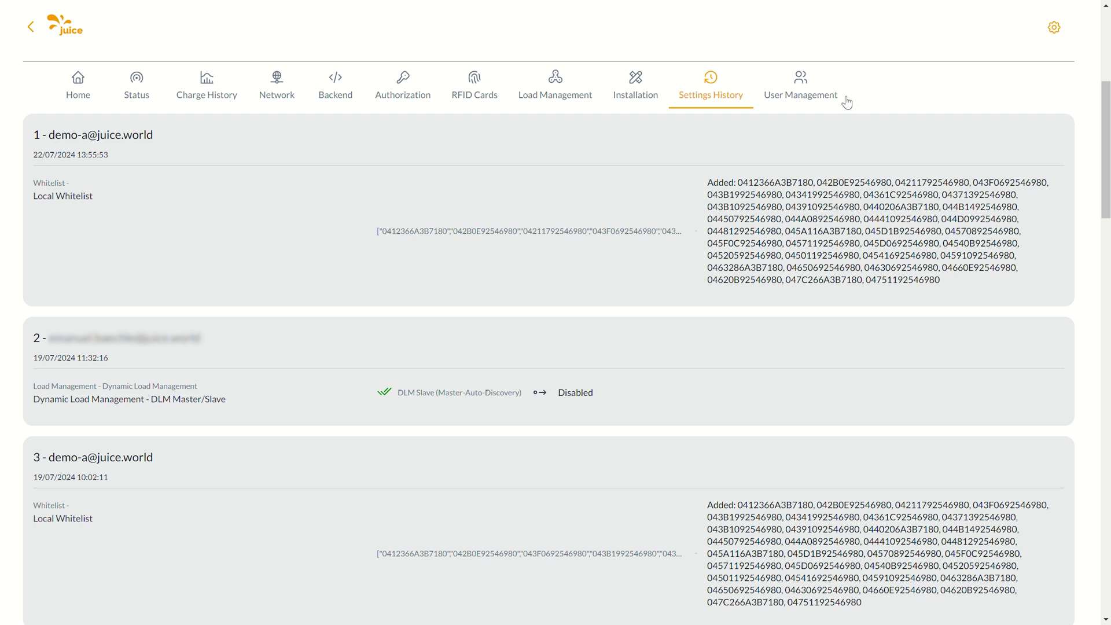
Begin adding a new user in User Management, keeping the role set to Guest
{"action": "left_click", "coordinate": [811, 96]}
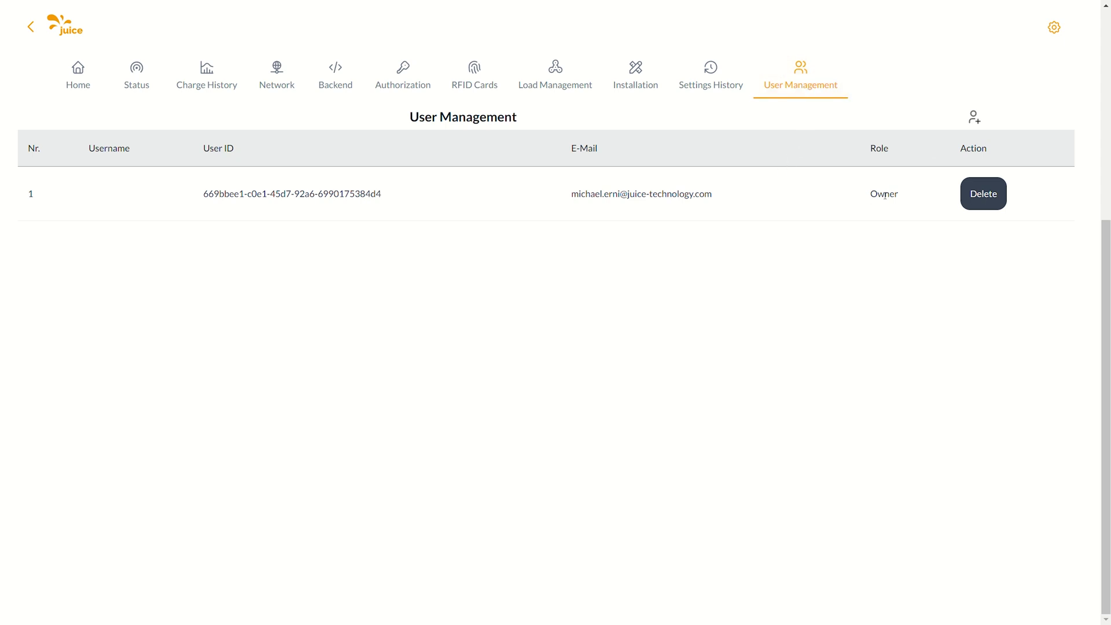
{"action": "left_click", "coordinate": [977, 120]}
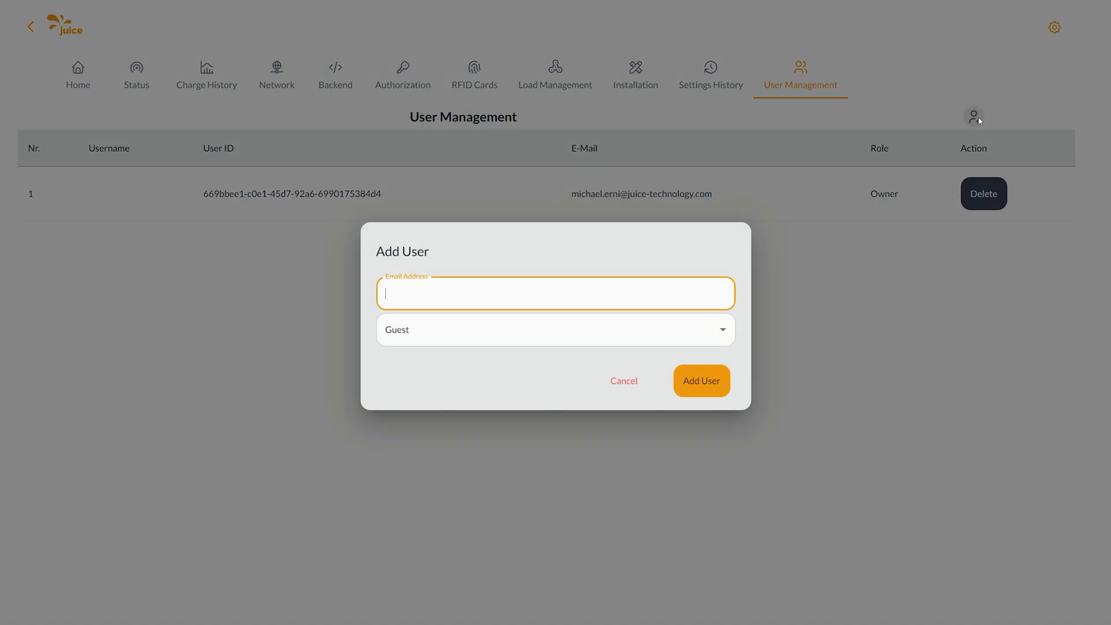
{"action": "left_click", "coordinate": [646, 341]}
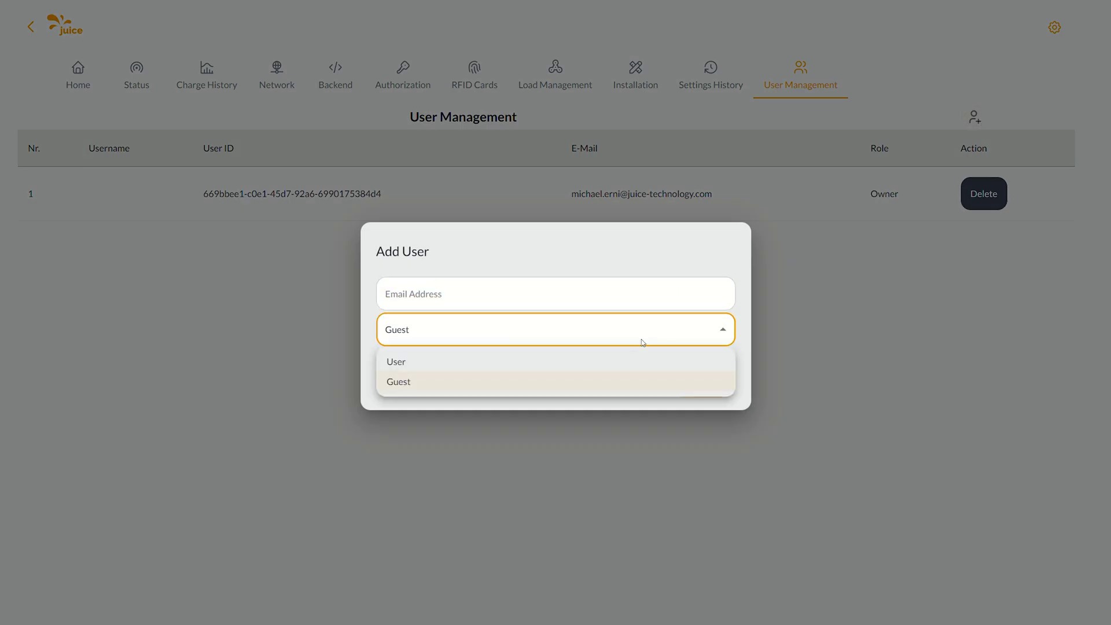
{"action": "left_click", "coordinate": [646, 338]}
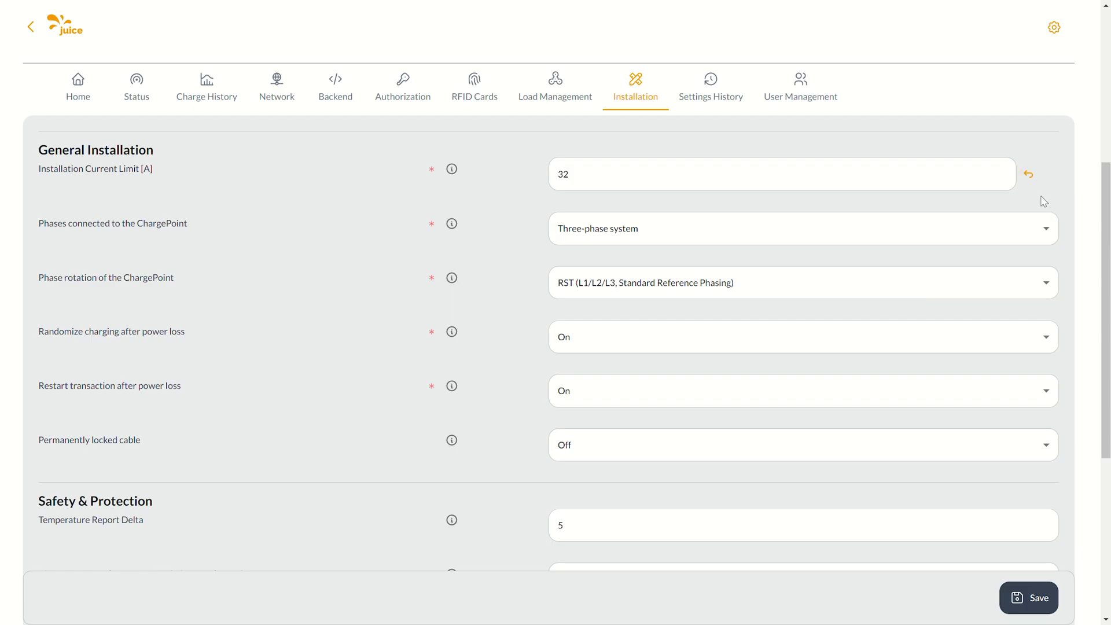
Save the Installation Current Limit change and restart the PP 26 charger
{"action": "left_click", "coordinate": [1028, 174]}
{"action": "left_click", "coordinate": [1034, 611]}
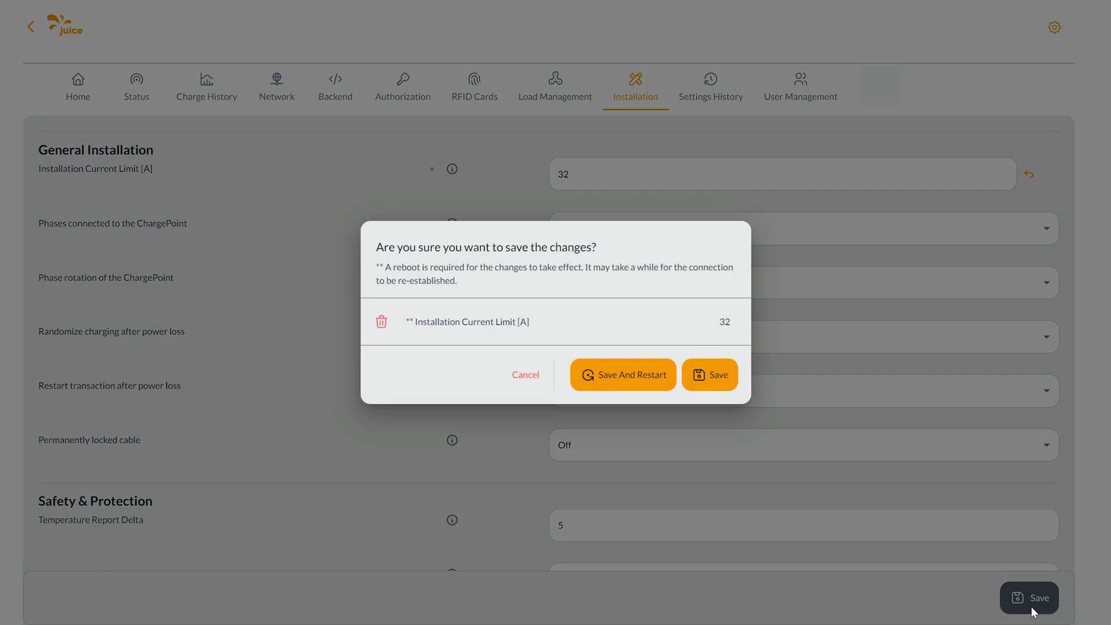
{"action": "left_click", "coordinate": [605, 385]}
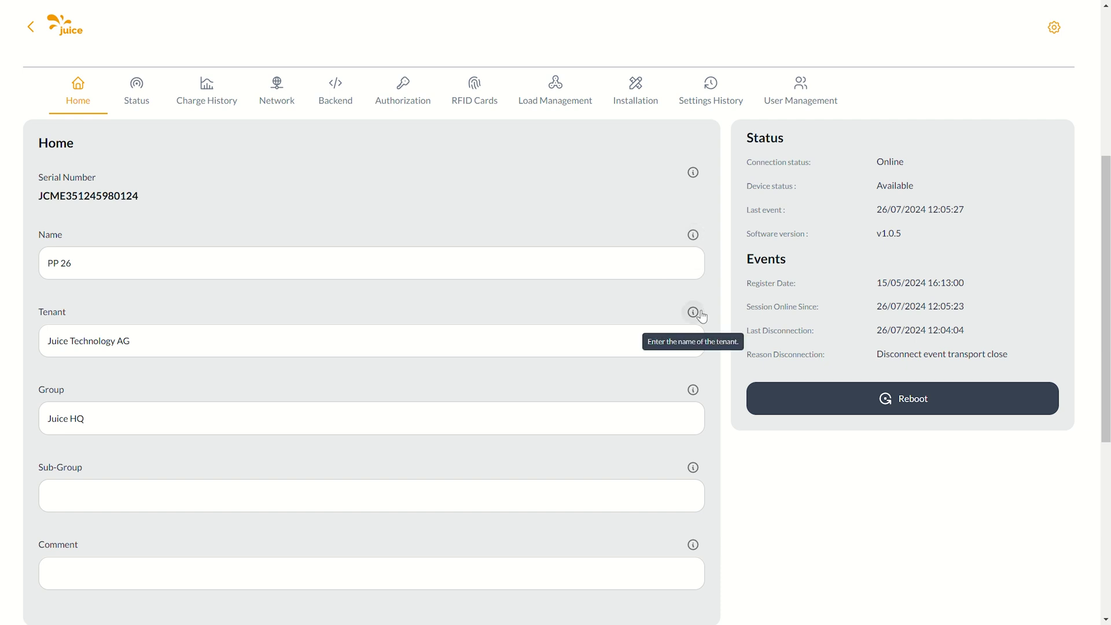
{"action": "mouse_move", "coordinate": [700, 394]}
{"action": "mouse_move", "coordinate": [699, 477]}
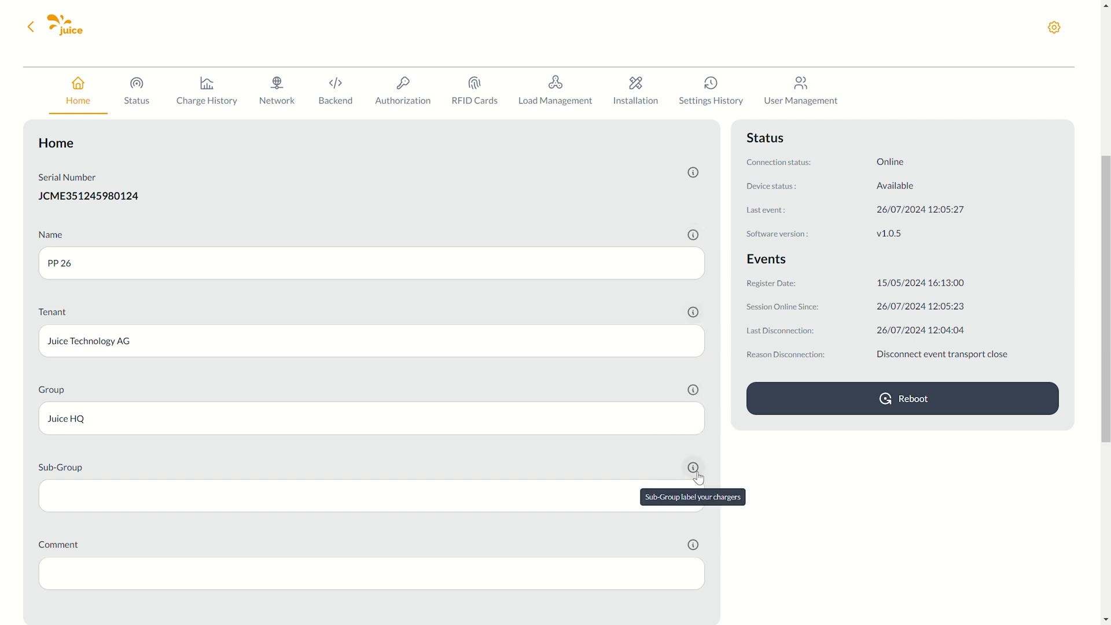